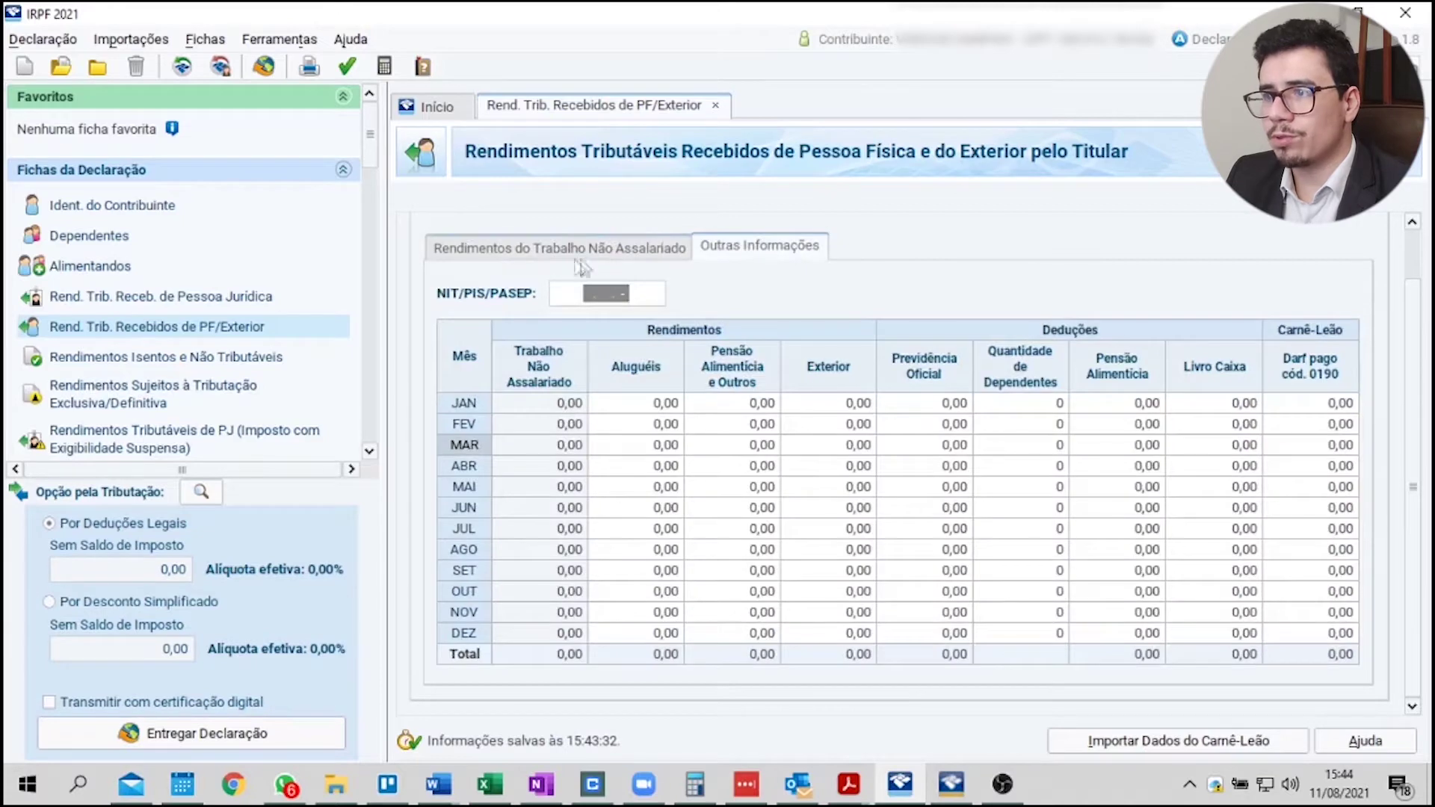
Step: Set the January rental income (Aluguéis) to 3.000,00 in Outras Informações of the income received from individuals and abroad
click(579, 249)
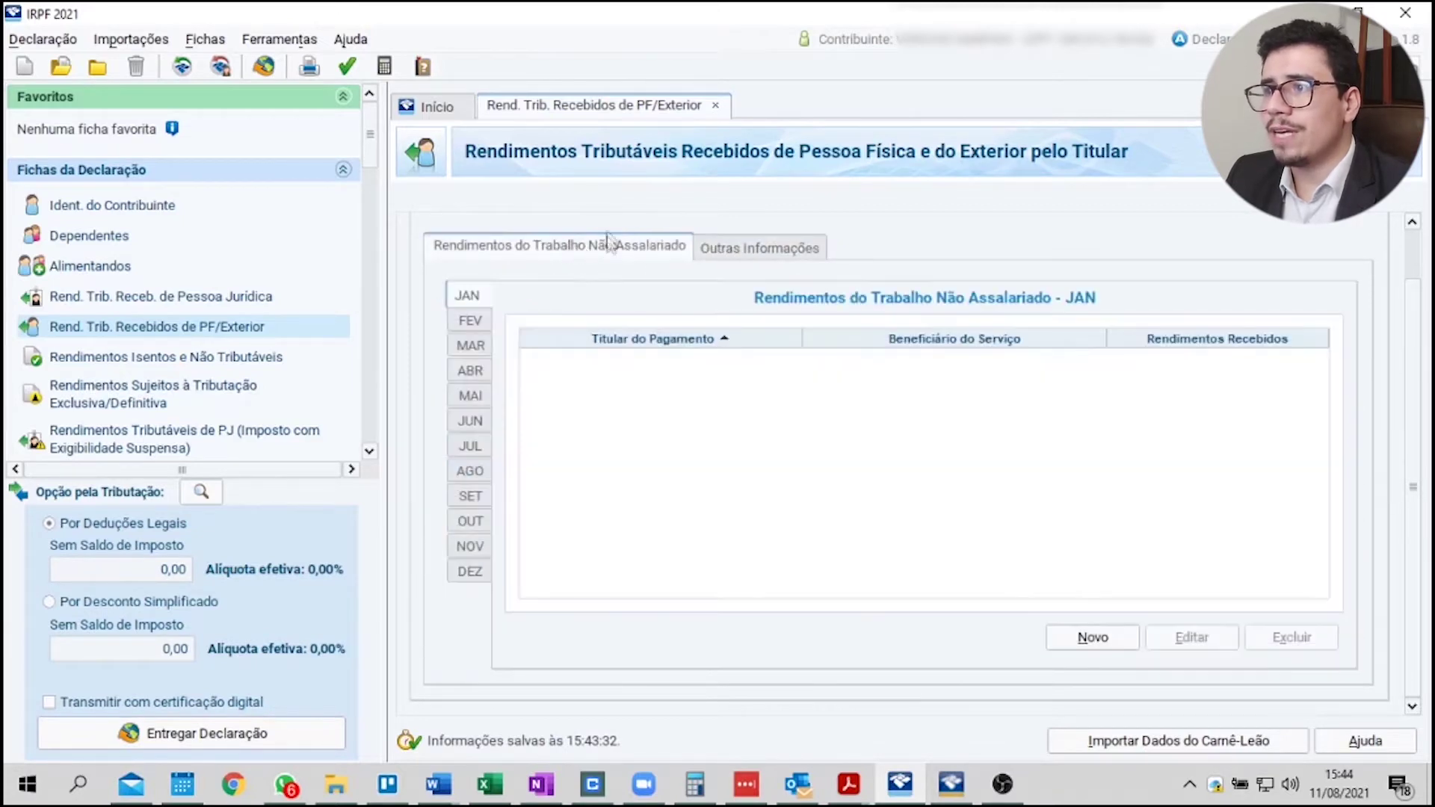
click(755, 247)
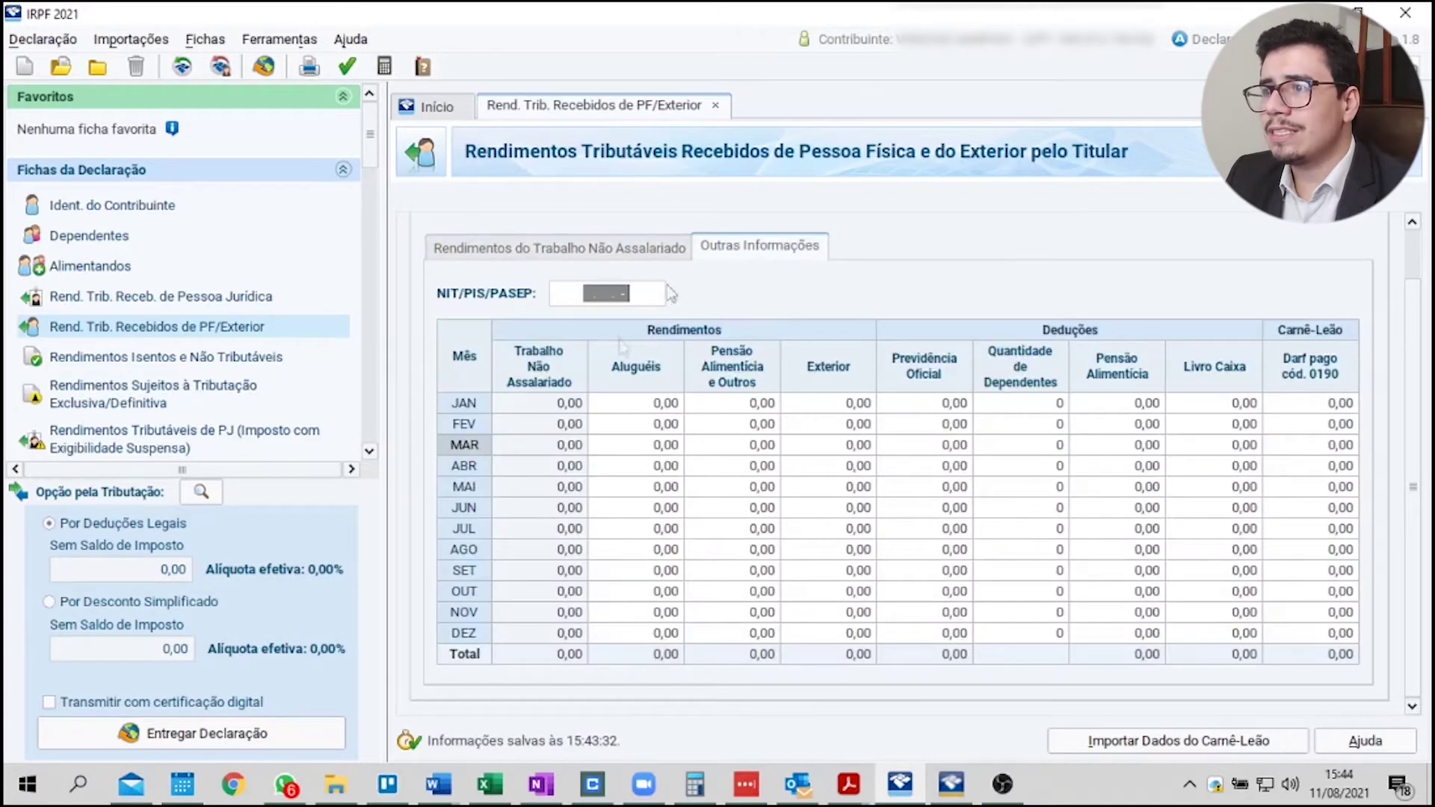
click(672, 409)
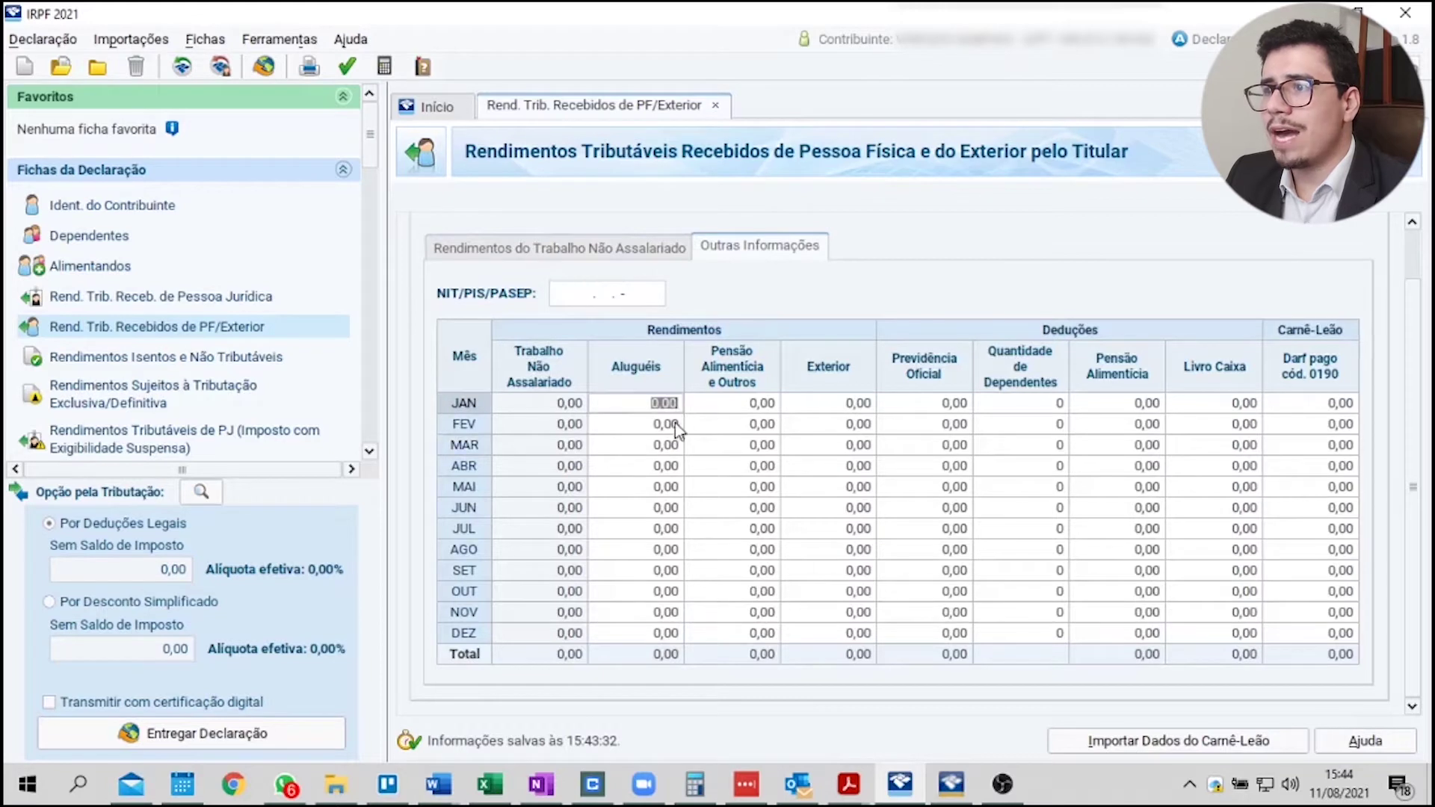
key(Down)
key(Down)
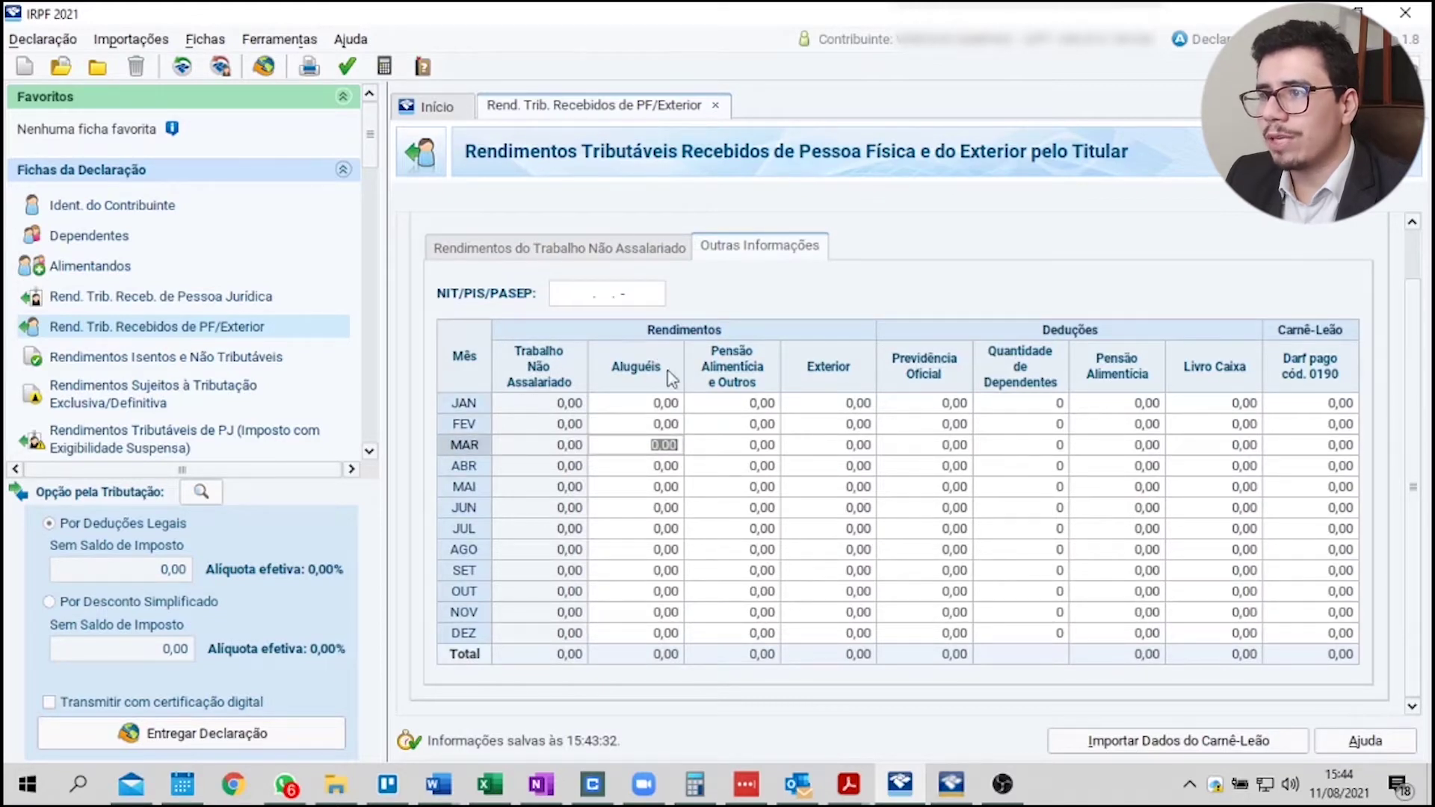
key(Up)
key(Up)
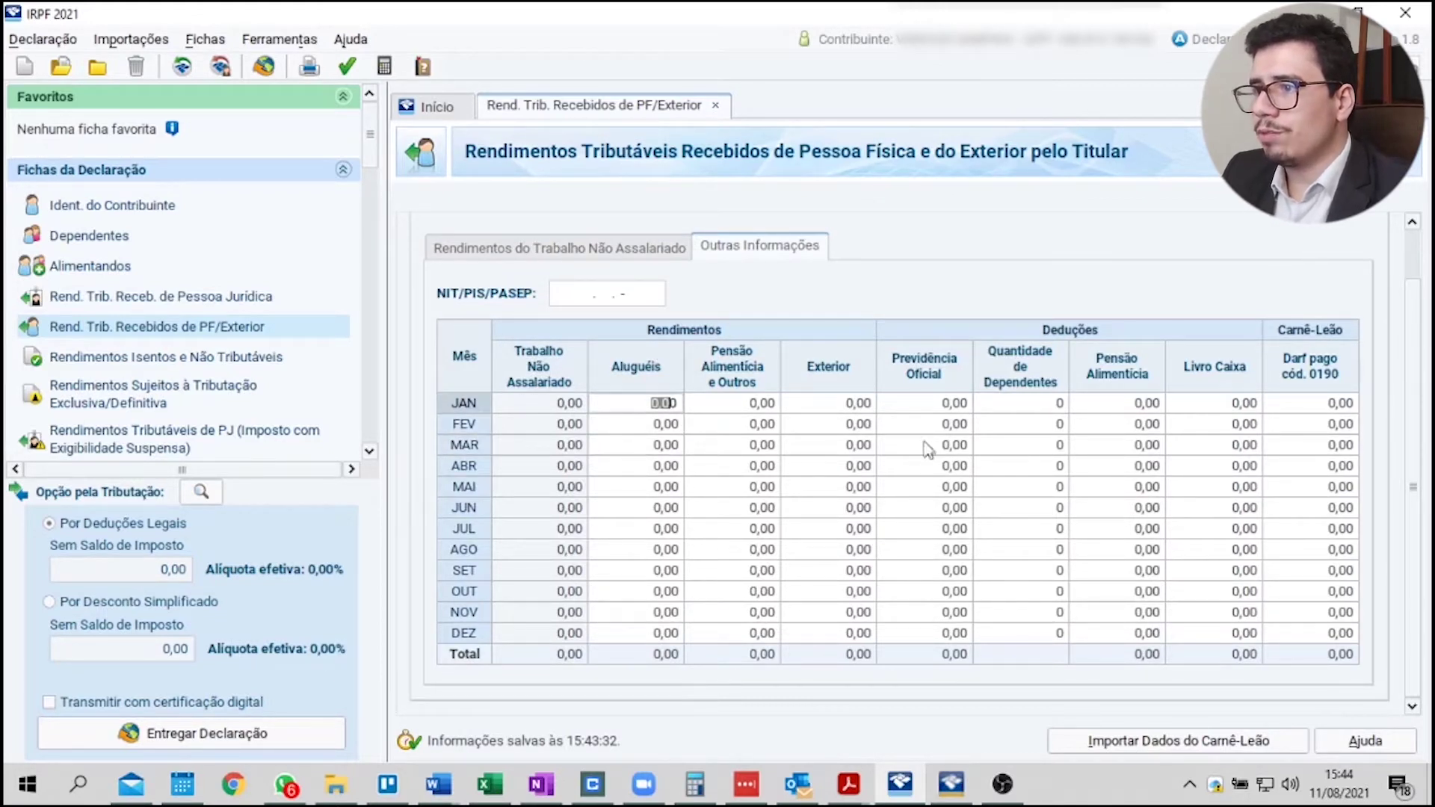
text(3.00)
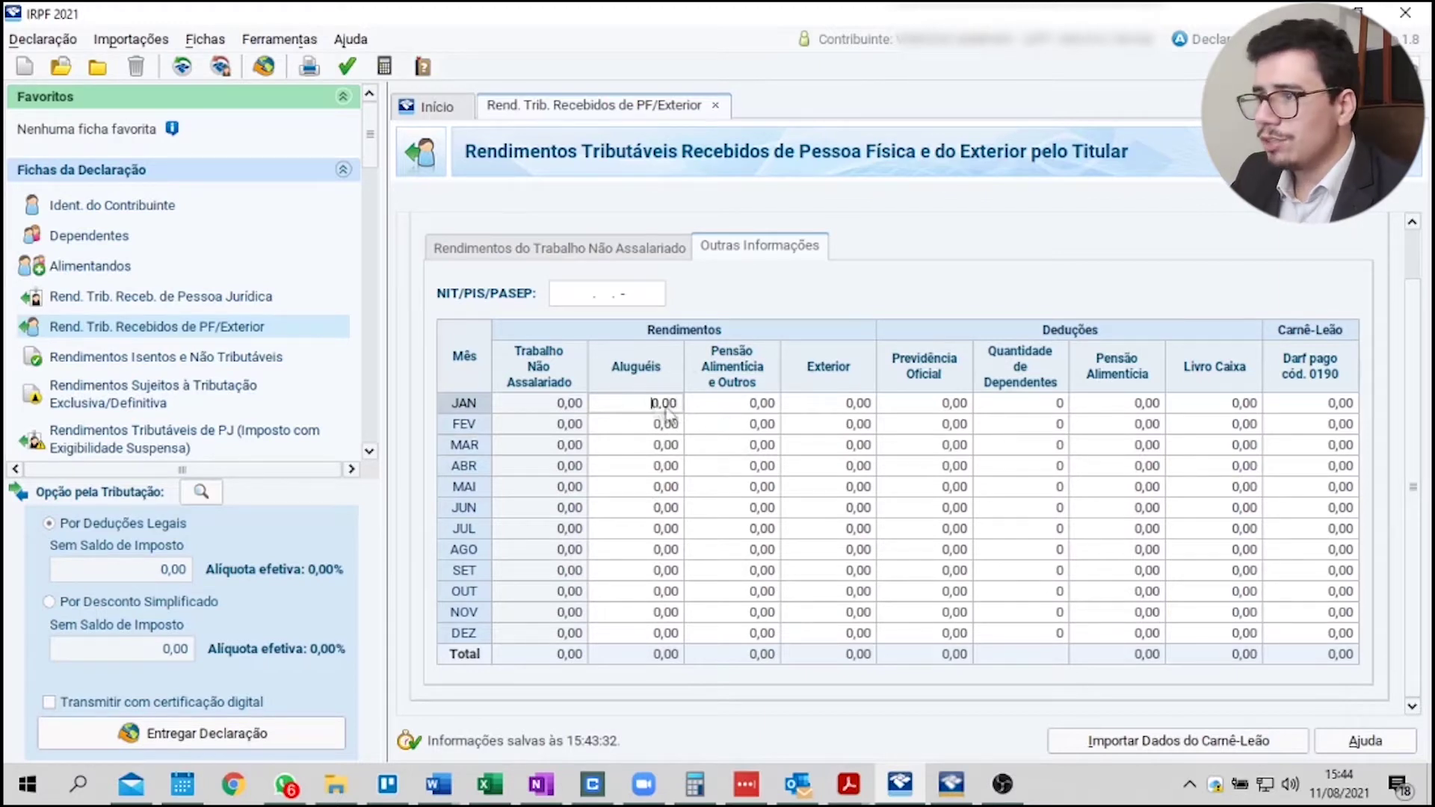
text(0)
key(Tab)
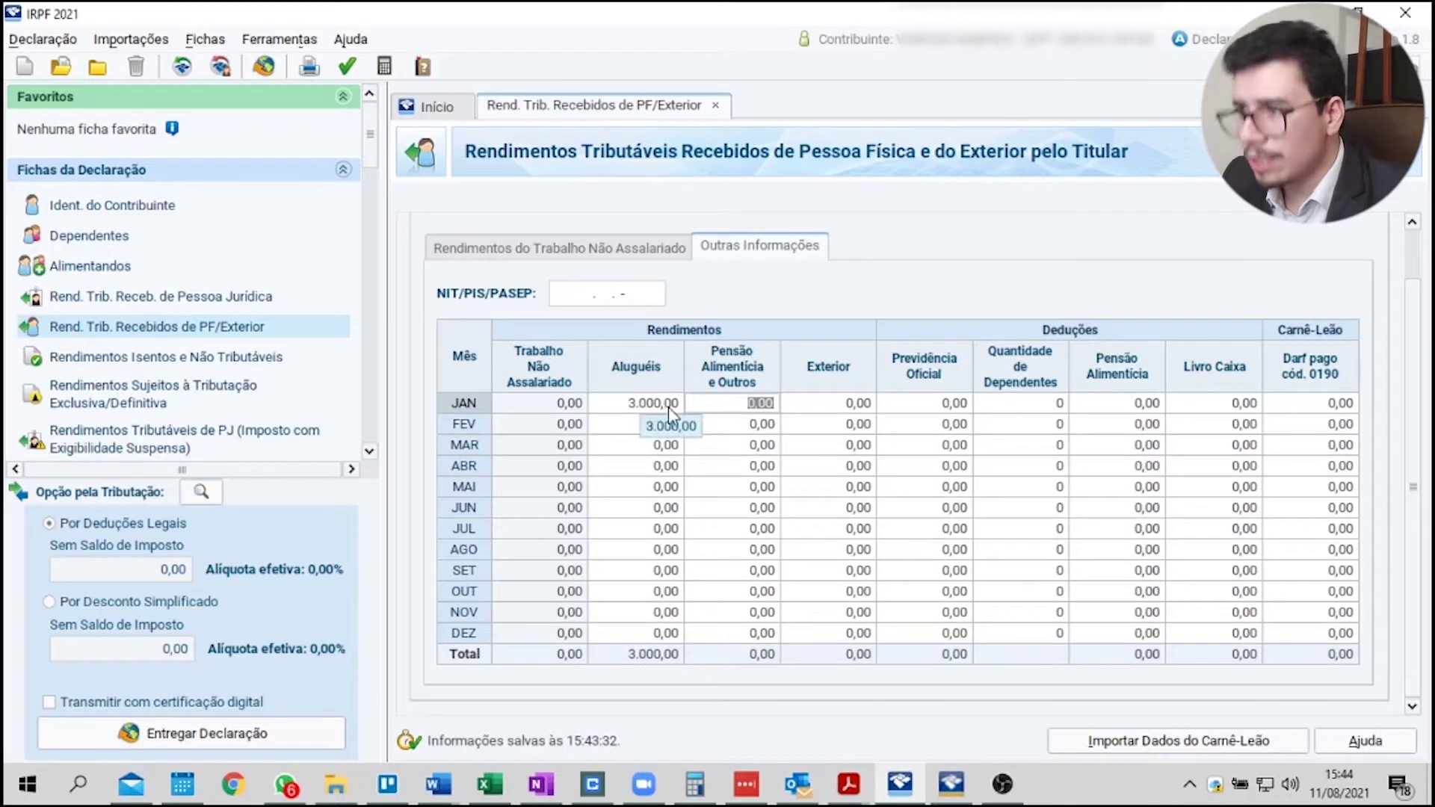
Step: Enter rental income (Aluguéis) of 3.000,00 for each month from February through December
click(674, 427)
text(3.000,00)
click(673, 447)
text(3.000,00)
click(677, 468)
text(3.000,00)
click(676, 488)
text(3.000,00)
click(677, 508)
text(3.000,00)
click(676, 529)
text(3.000,00)
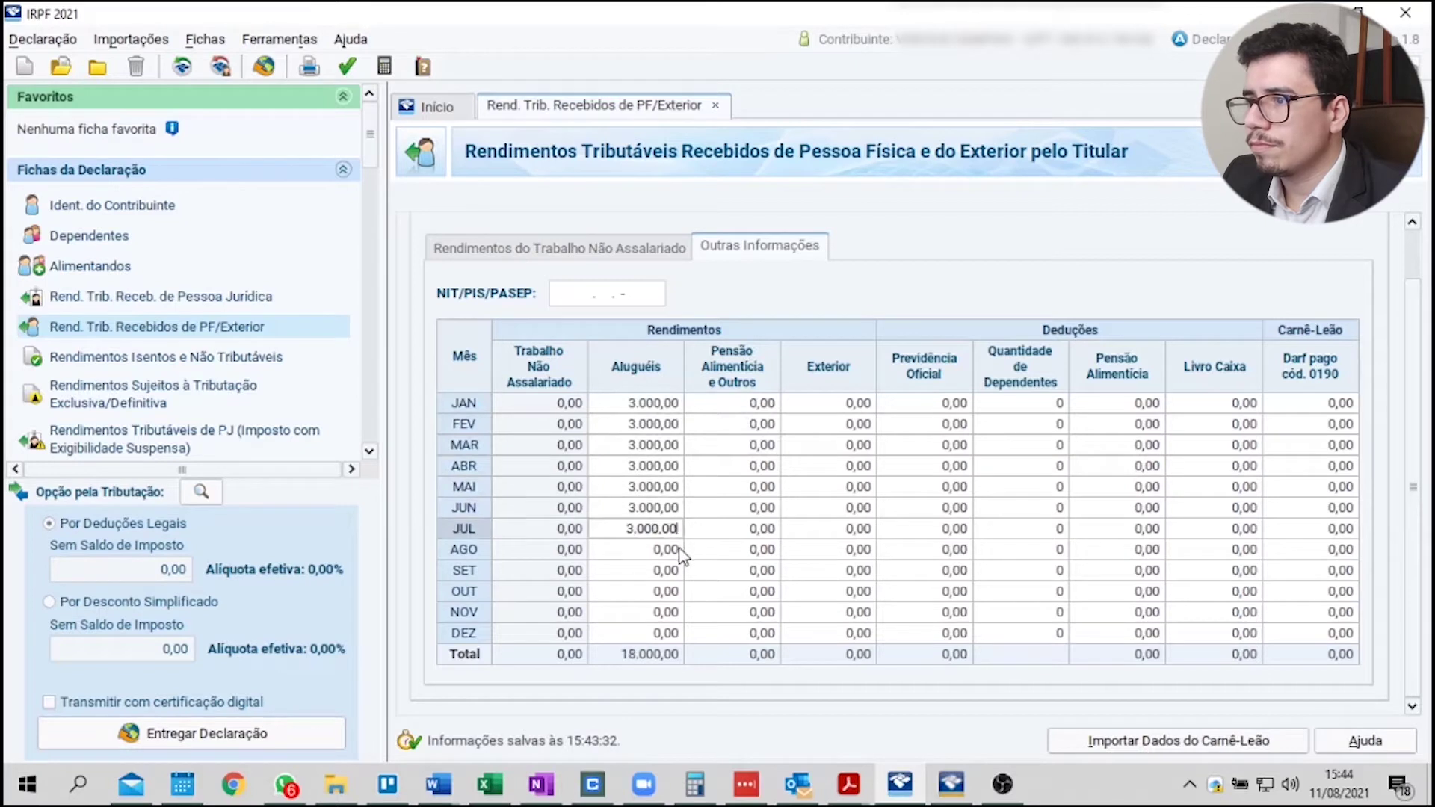
click(679, 551)
text(3.000,00)
click(680, 572)
text(3.000,00)
click(681, 592)
text(3.000,00)
click(682, 613)
text(3.000,00)
click(682, 634)
text(3.000,00)
Step: Set January's number of dependents (Quantidade de Dependentes) to 2 in the deductions
click(773, 405)
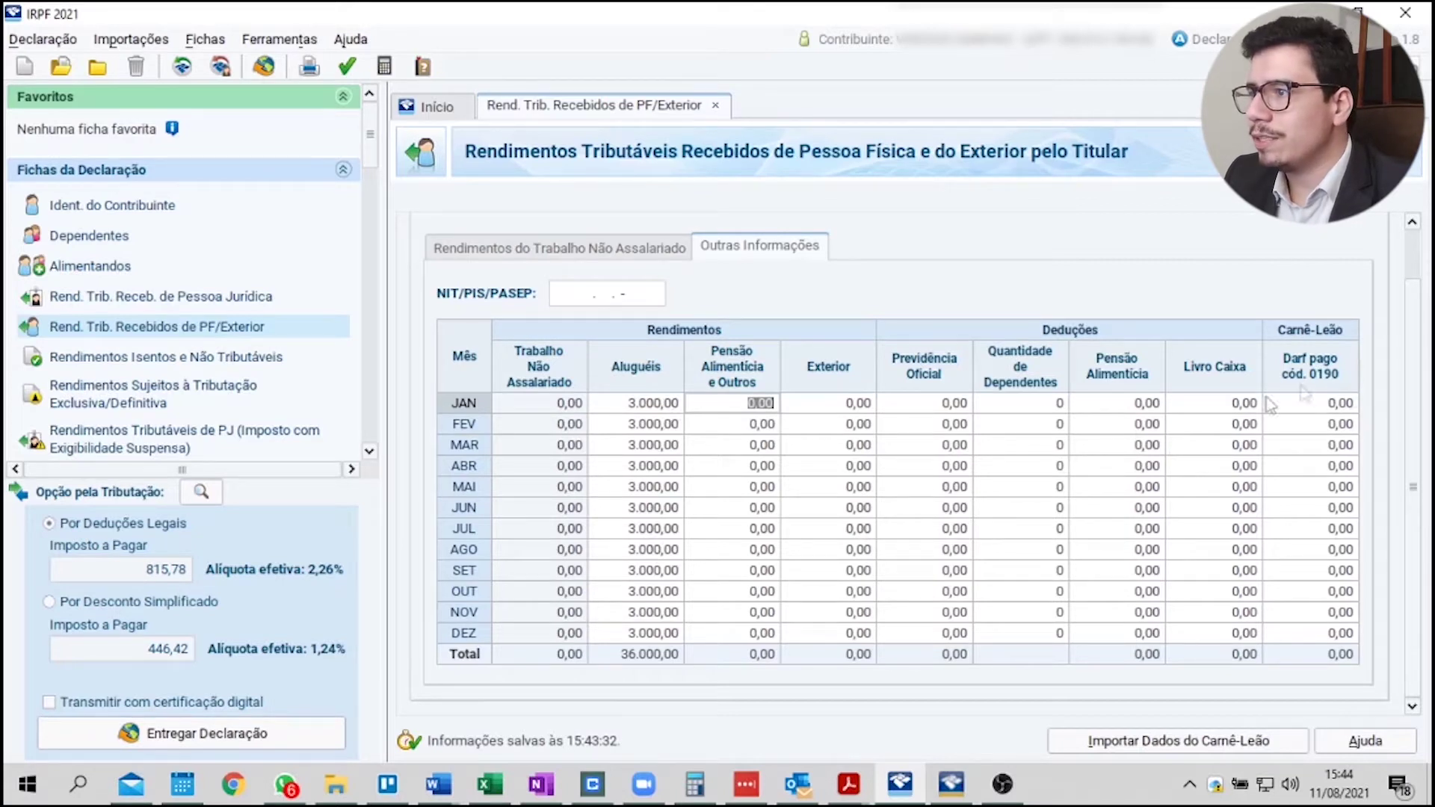
click(964, 404)
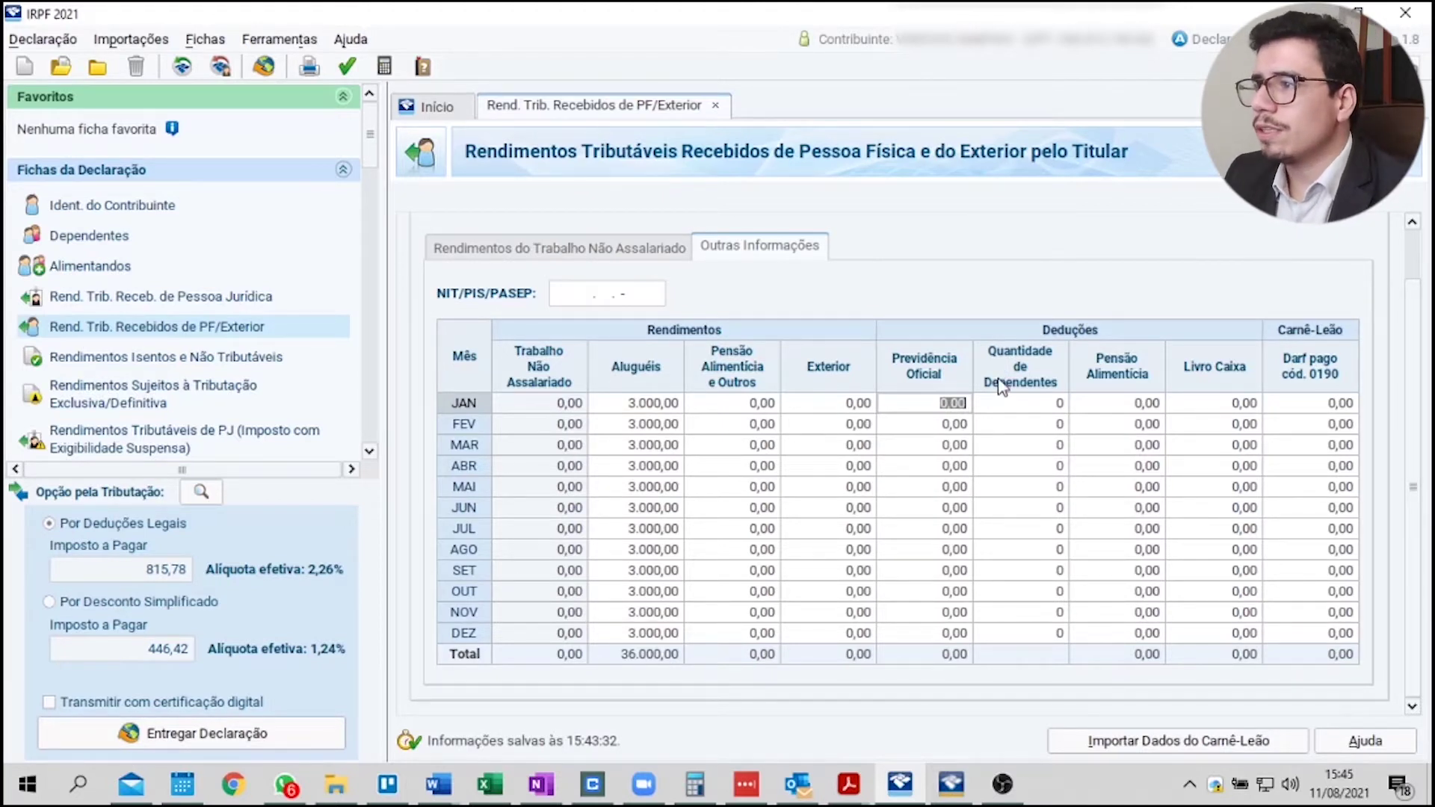
click(1064, 403)
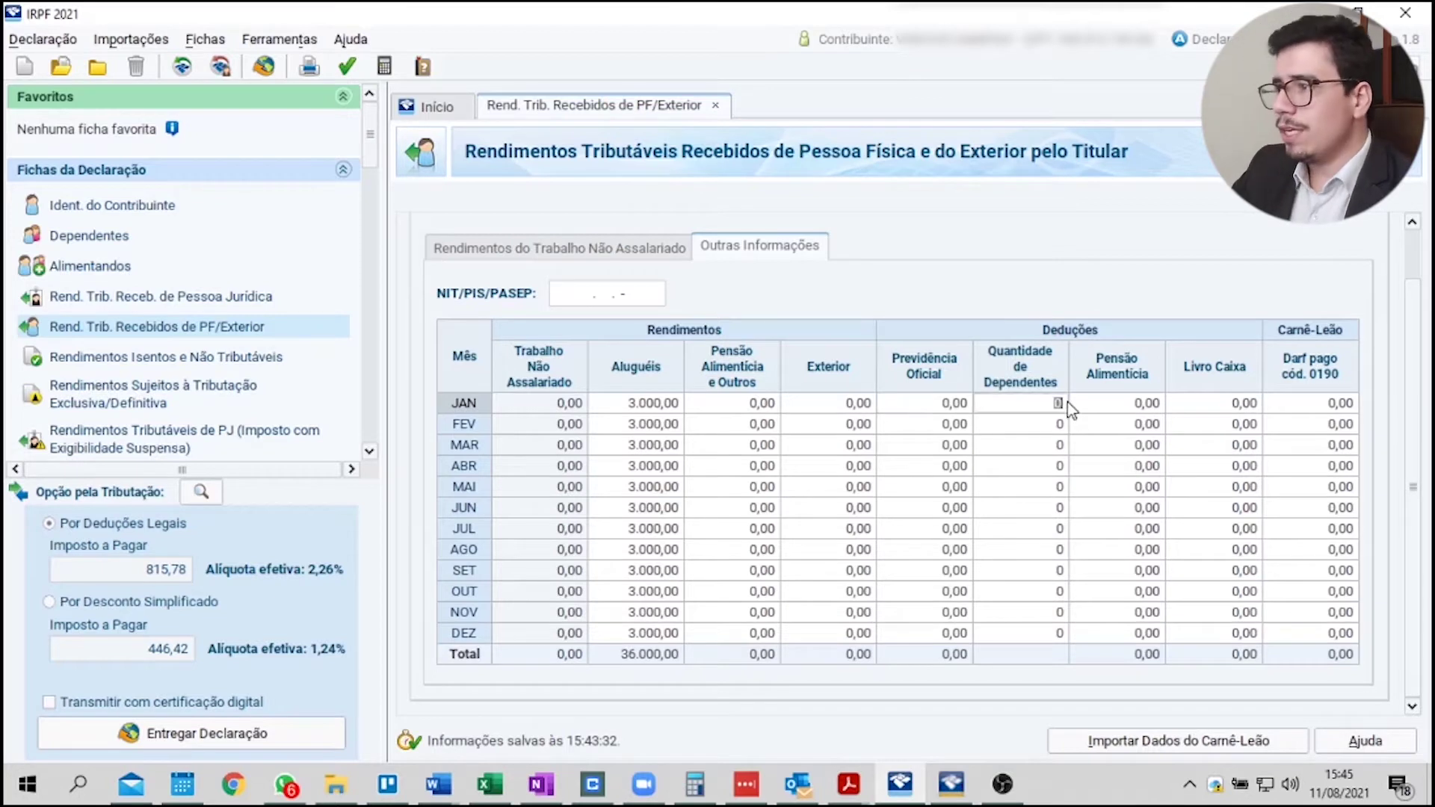
text(2)
key(Tab)
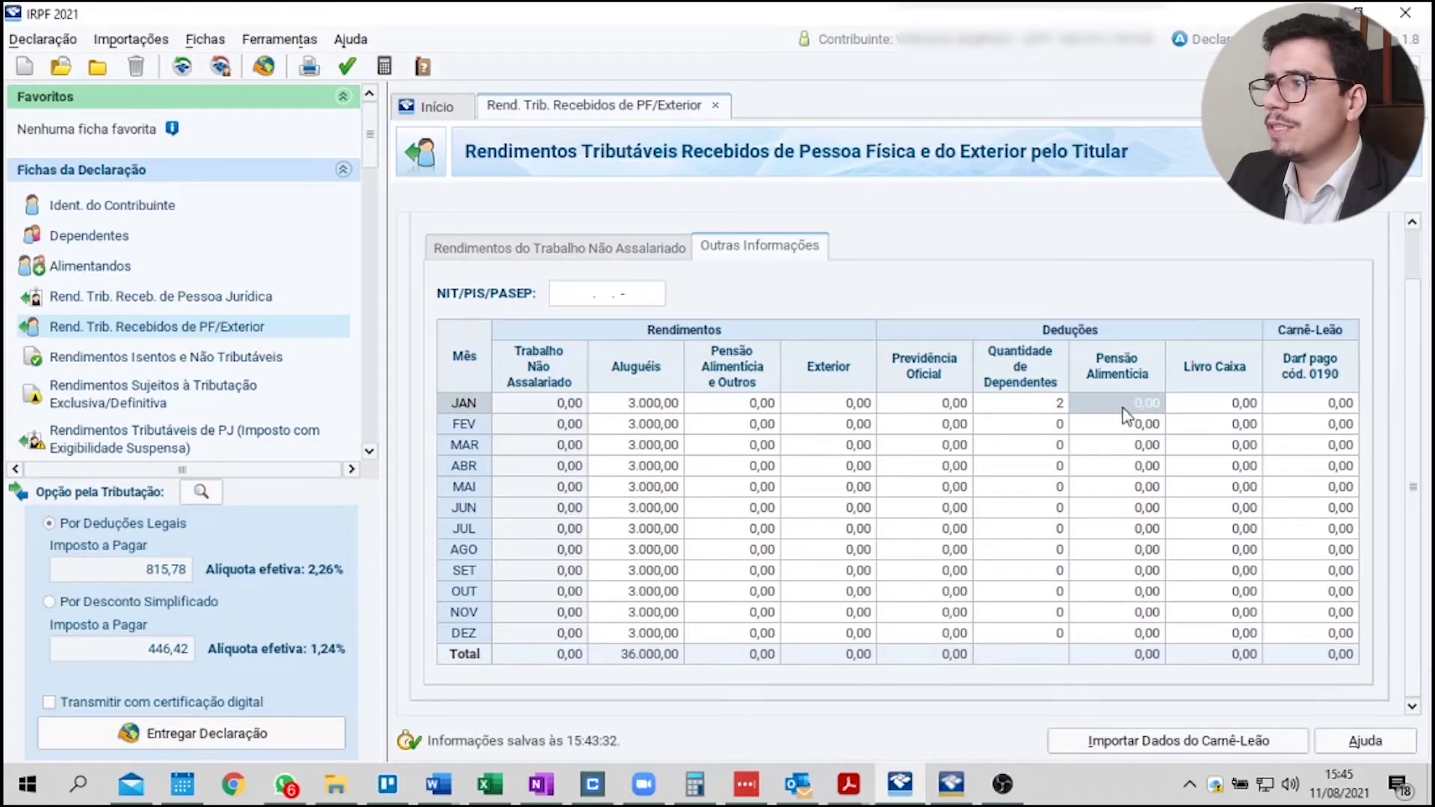
Step: Examine the January Livro Caixa and Darf pago entries, along with the monthly rental amounts
click(1254, 405)
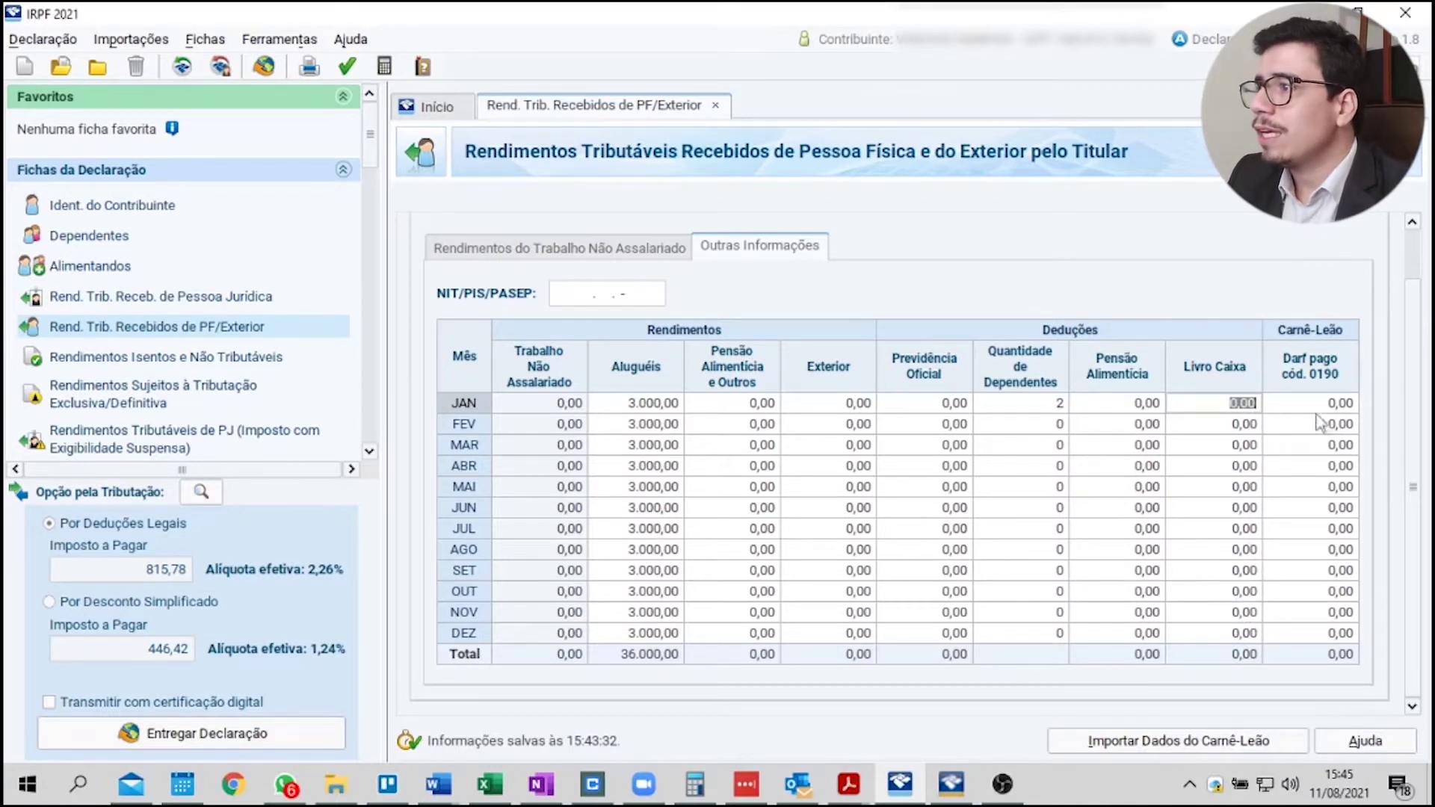
click(1345, 404)
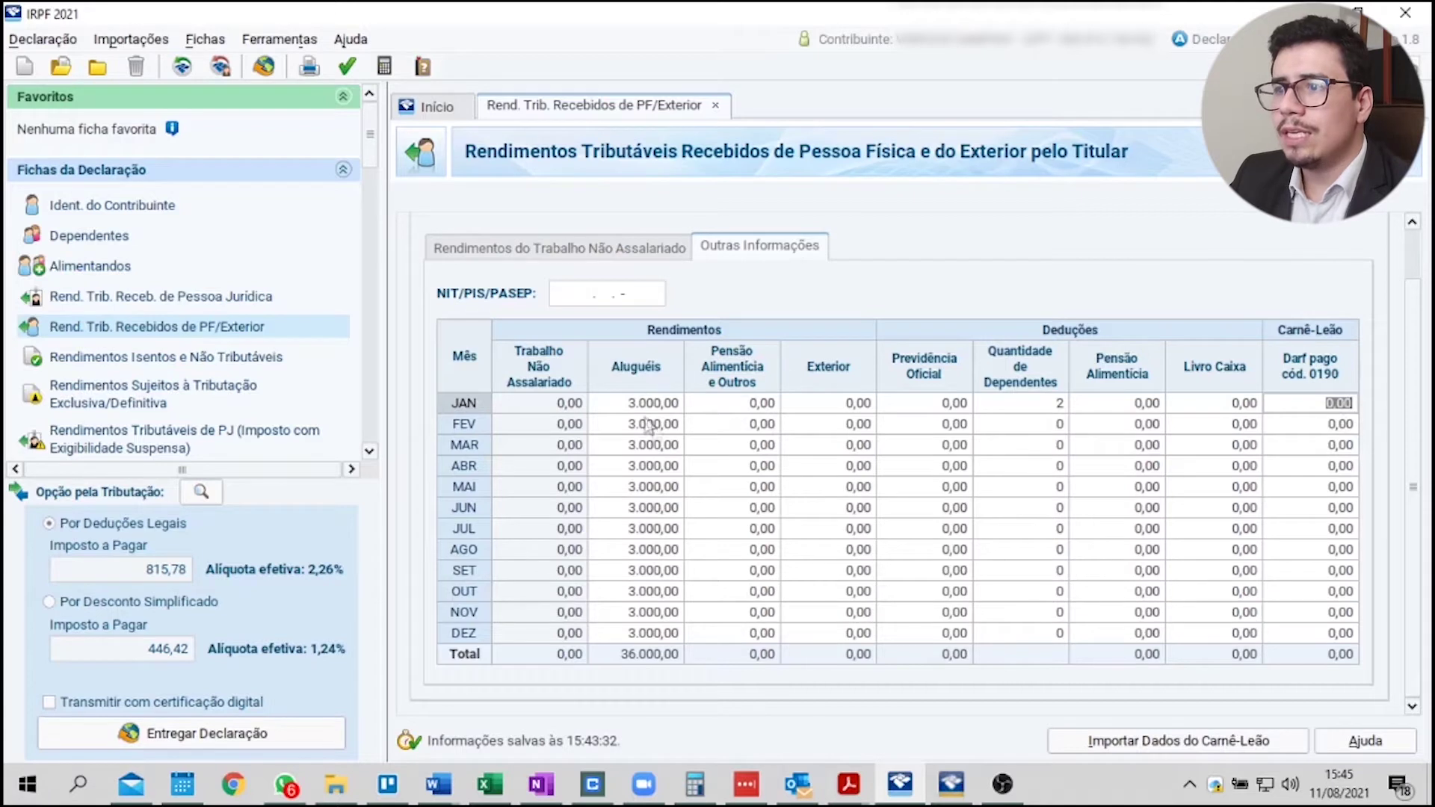
click(680, 445)
click(667, 471)
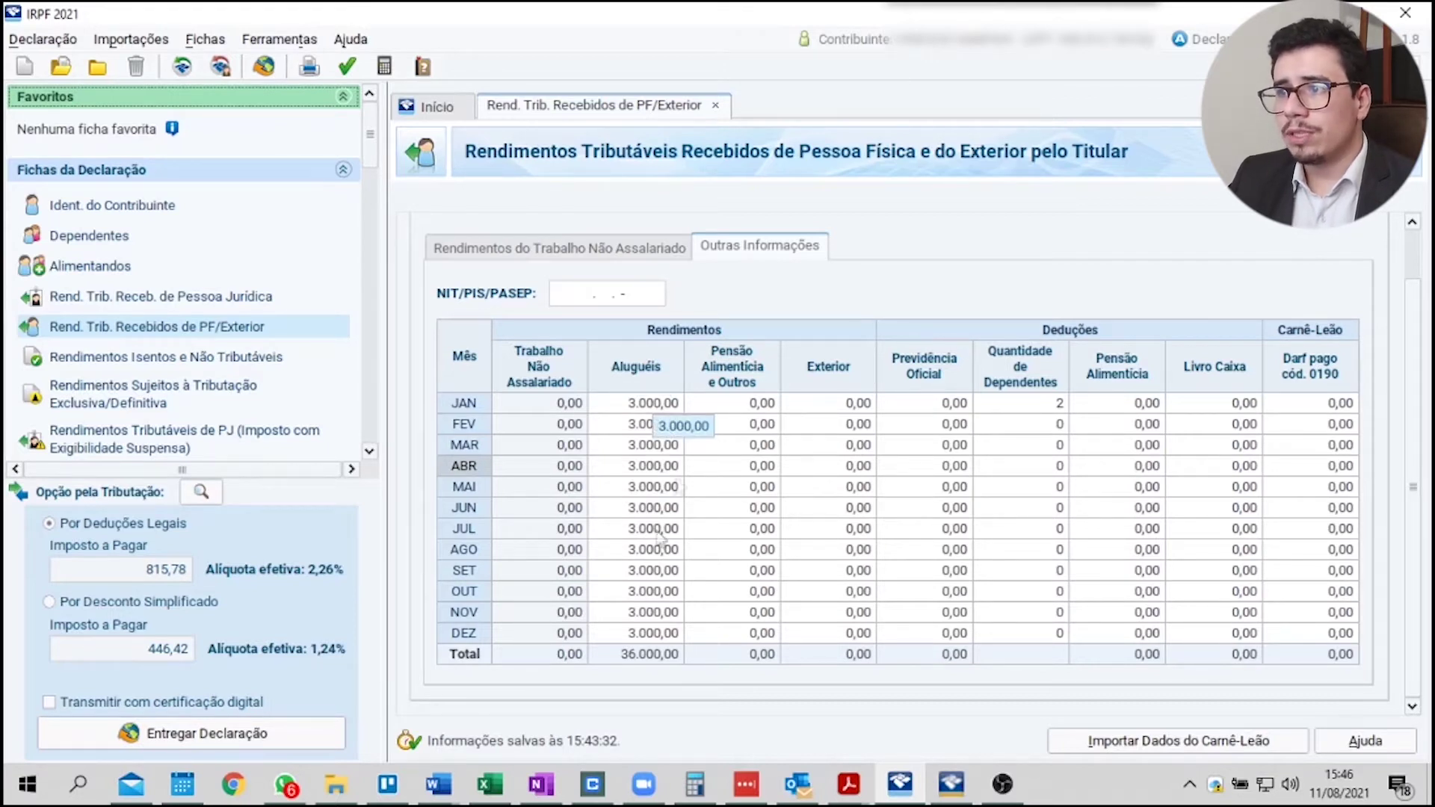
click(675, 406)
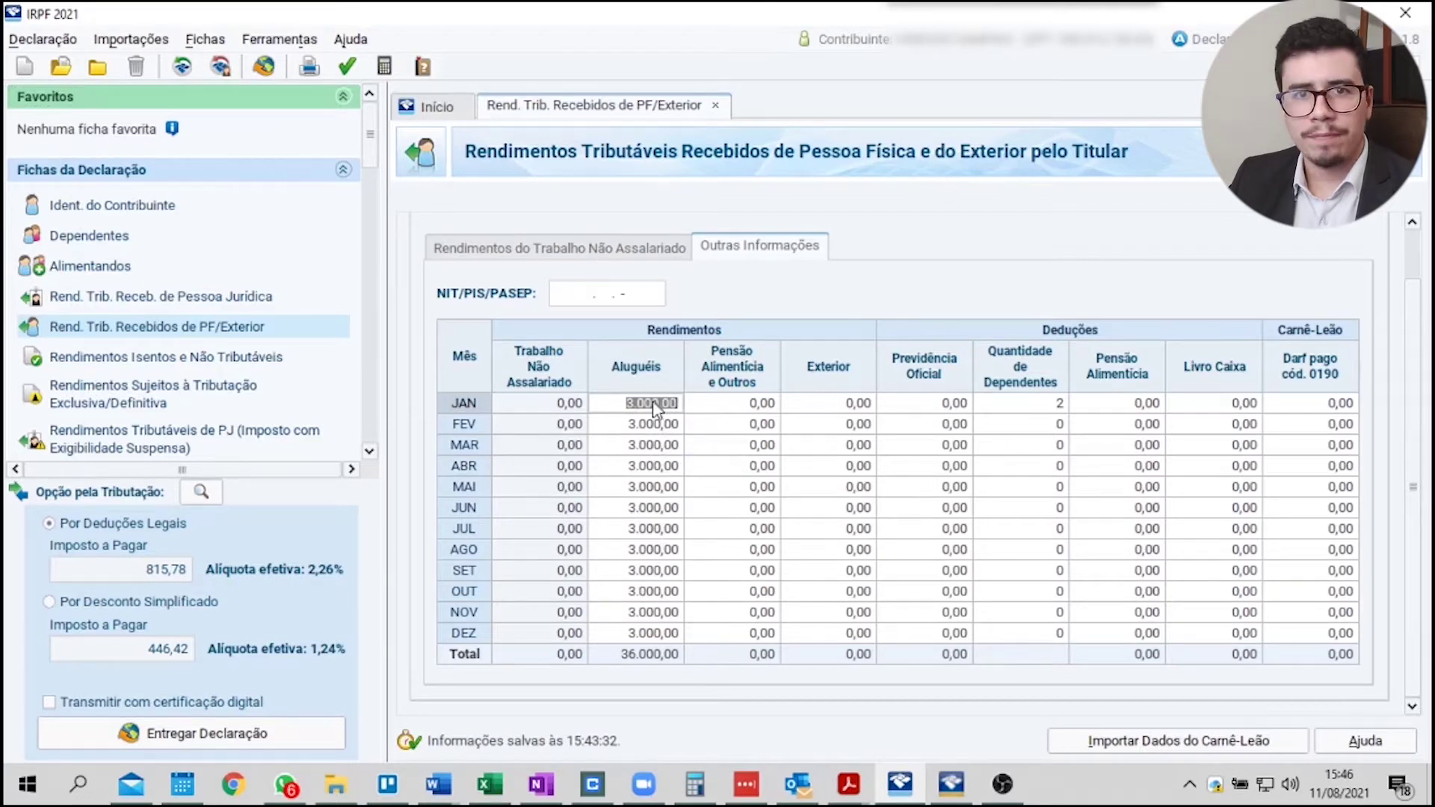
click(652, 428)
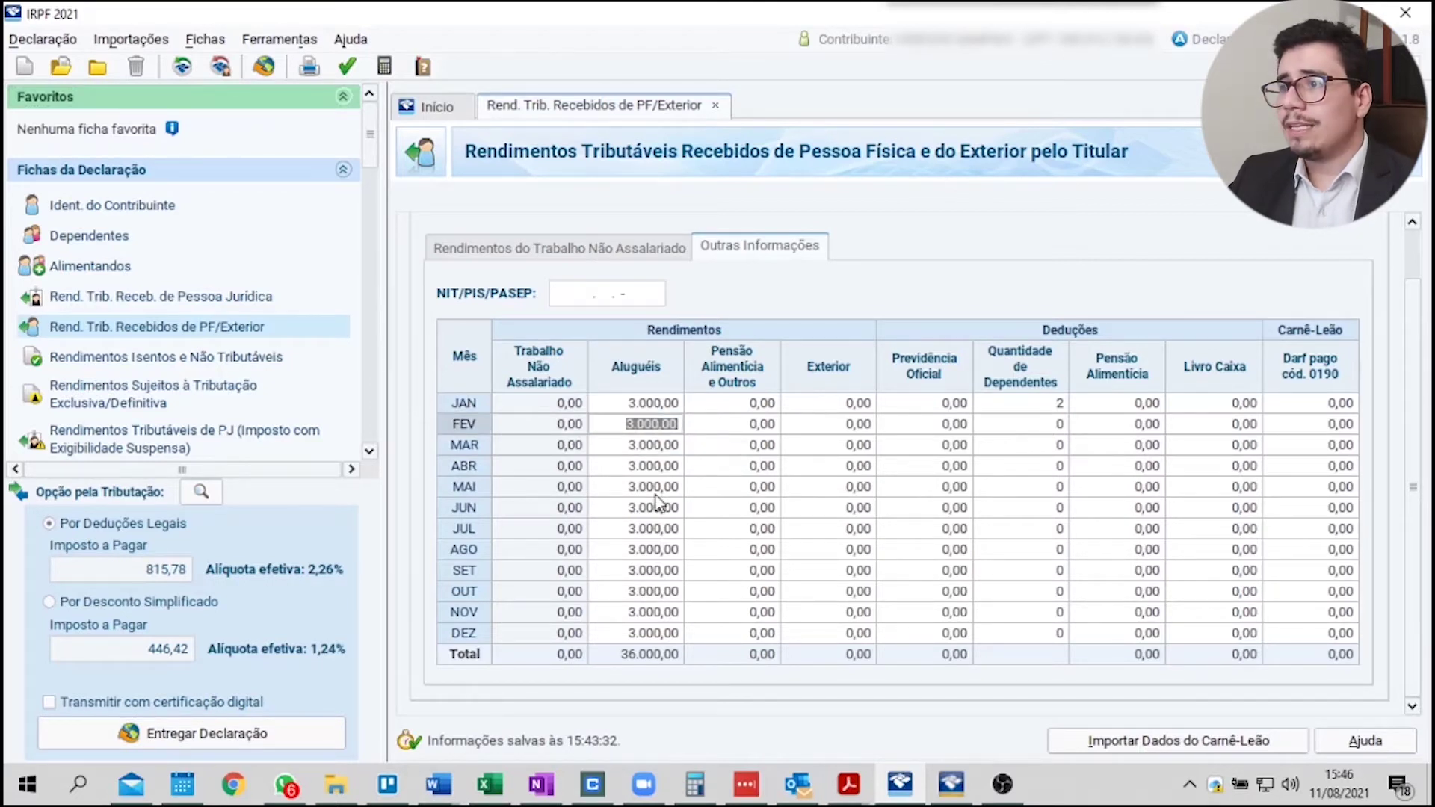
click(673, 408)
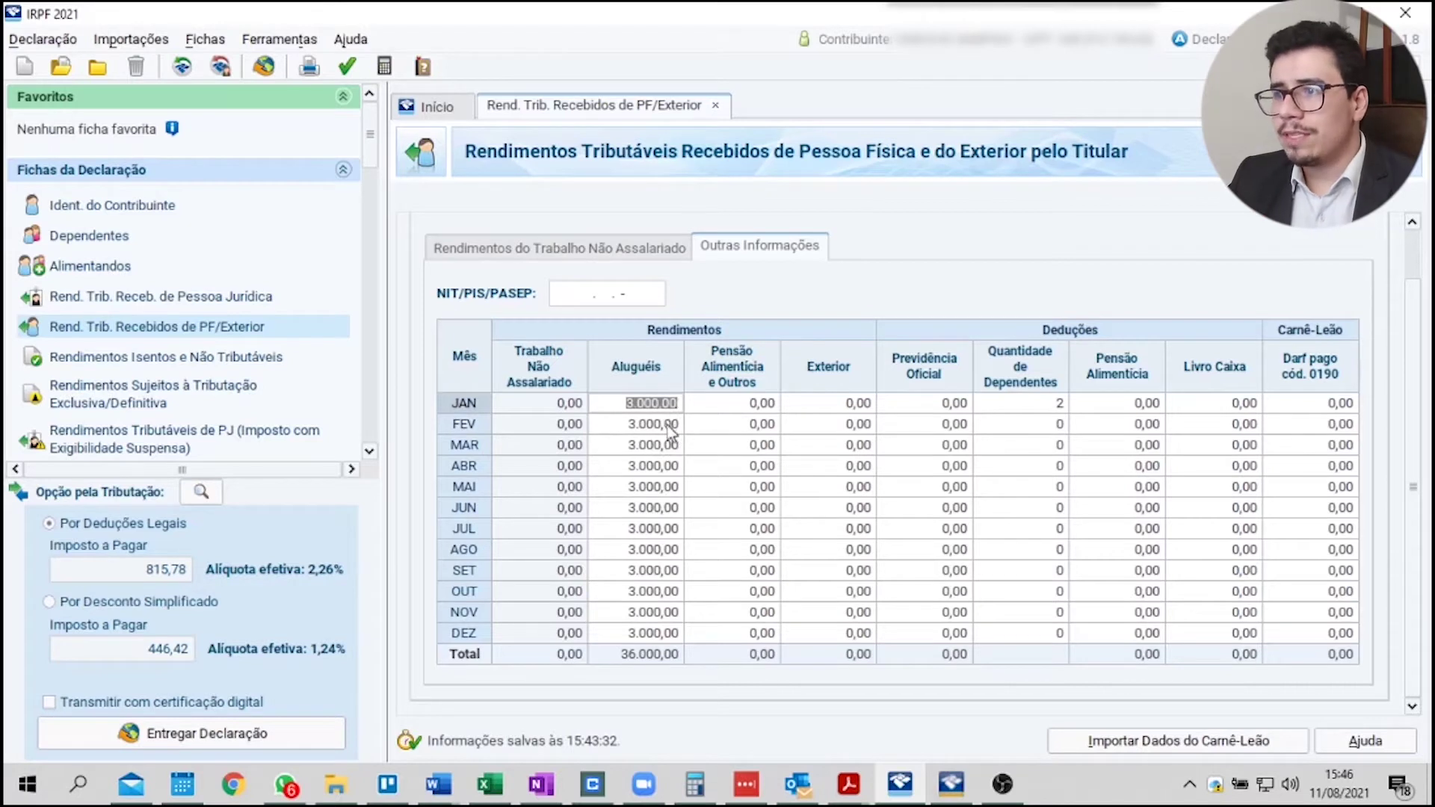
click(675, 426)
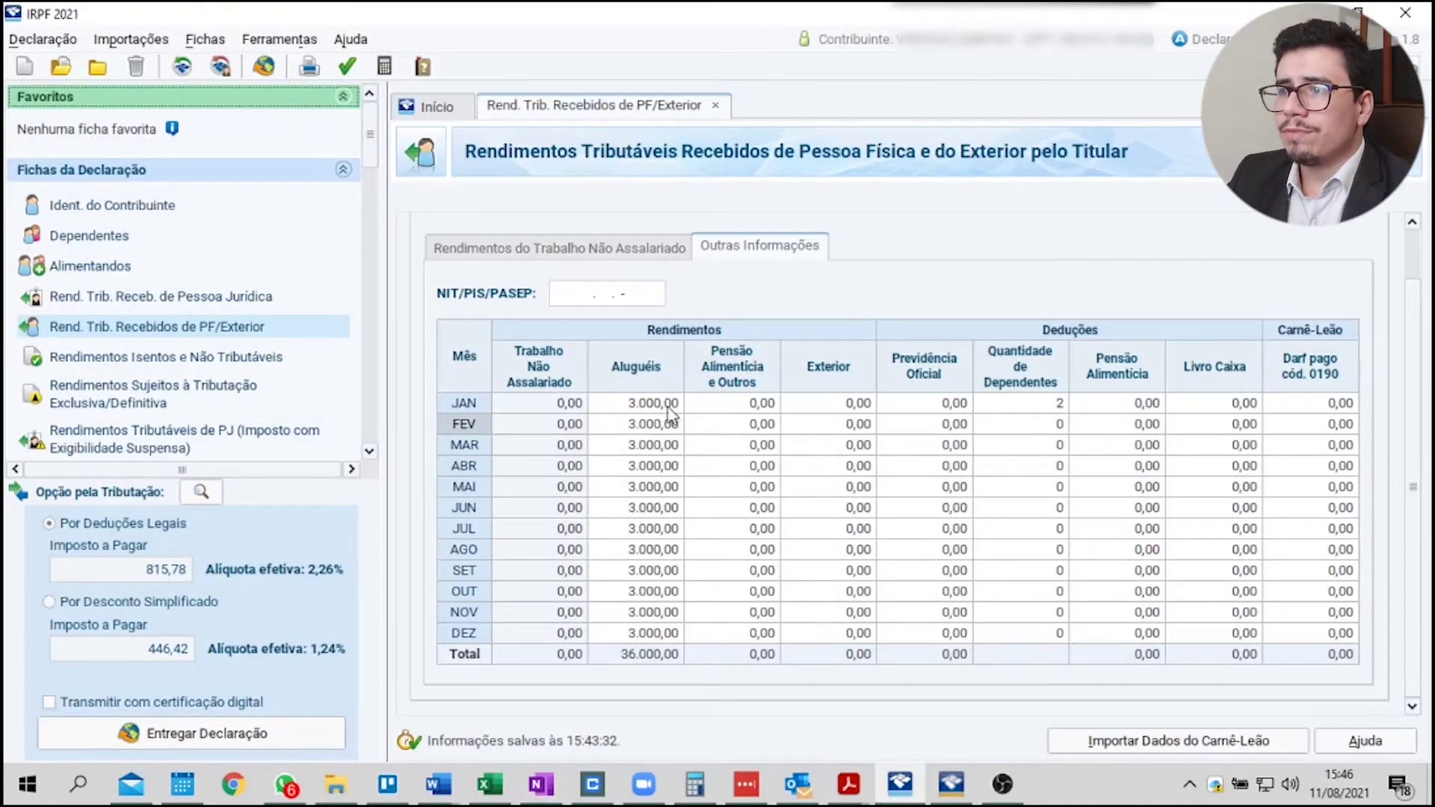
click(669, 410)
click(659, 429)
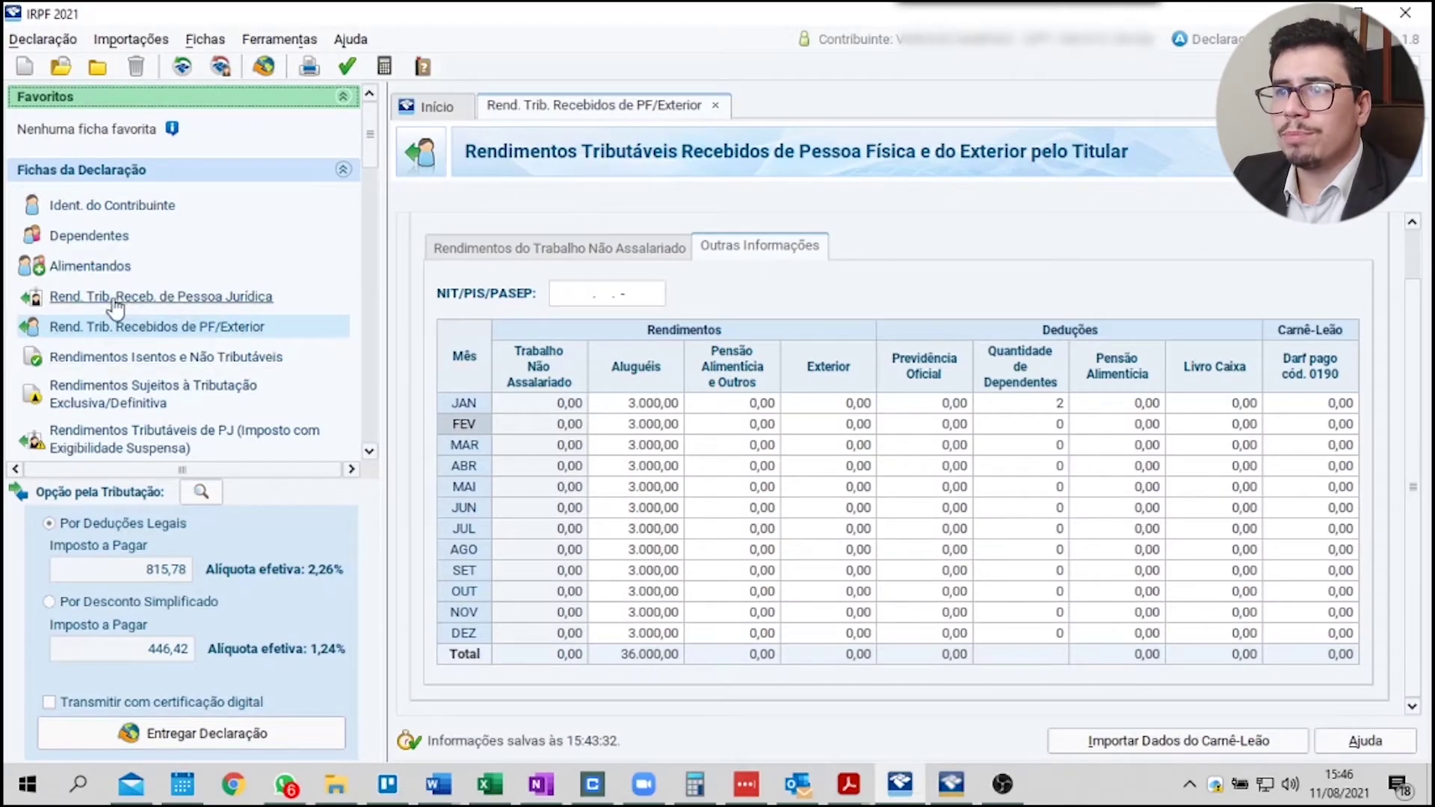
Step: Open the form for taxable income received from legal entities and compare its Titular and Dependentes sections
click(140, 301)
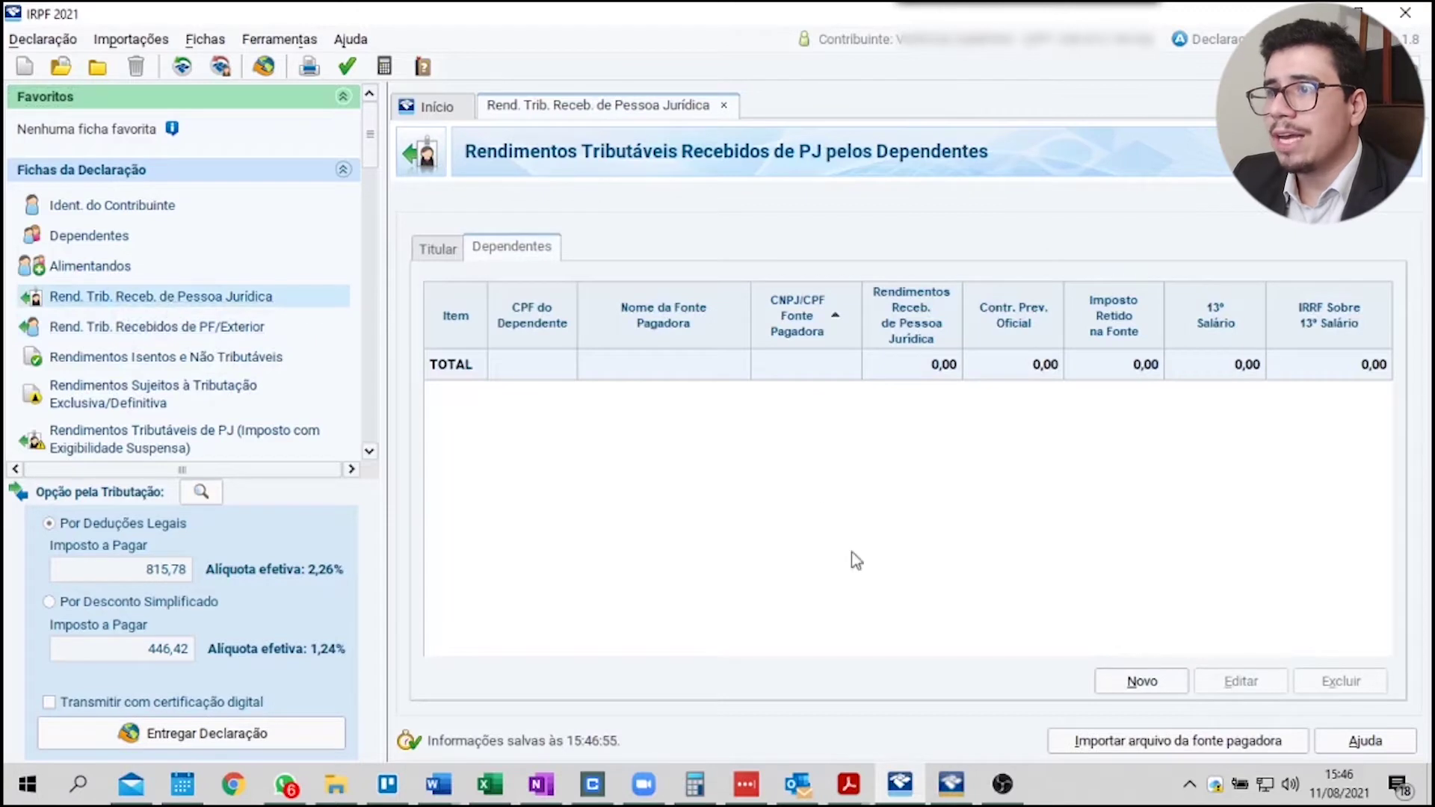
click(442, 246)
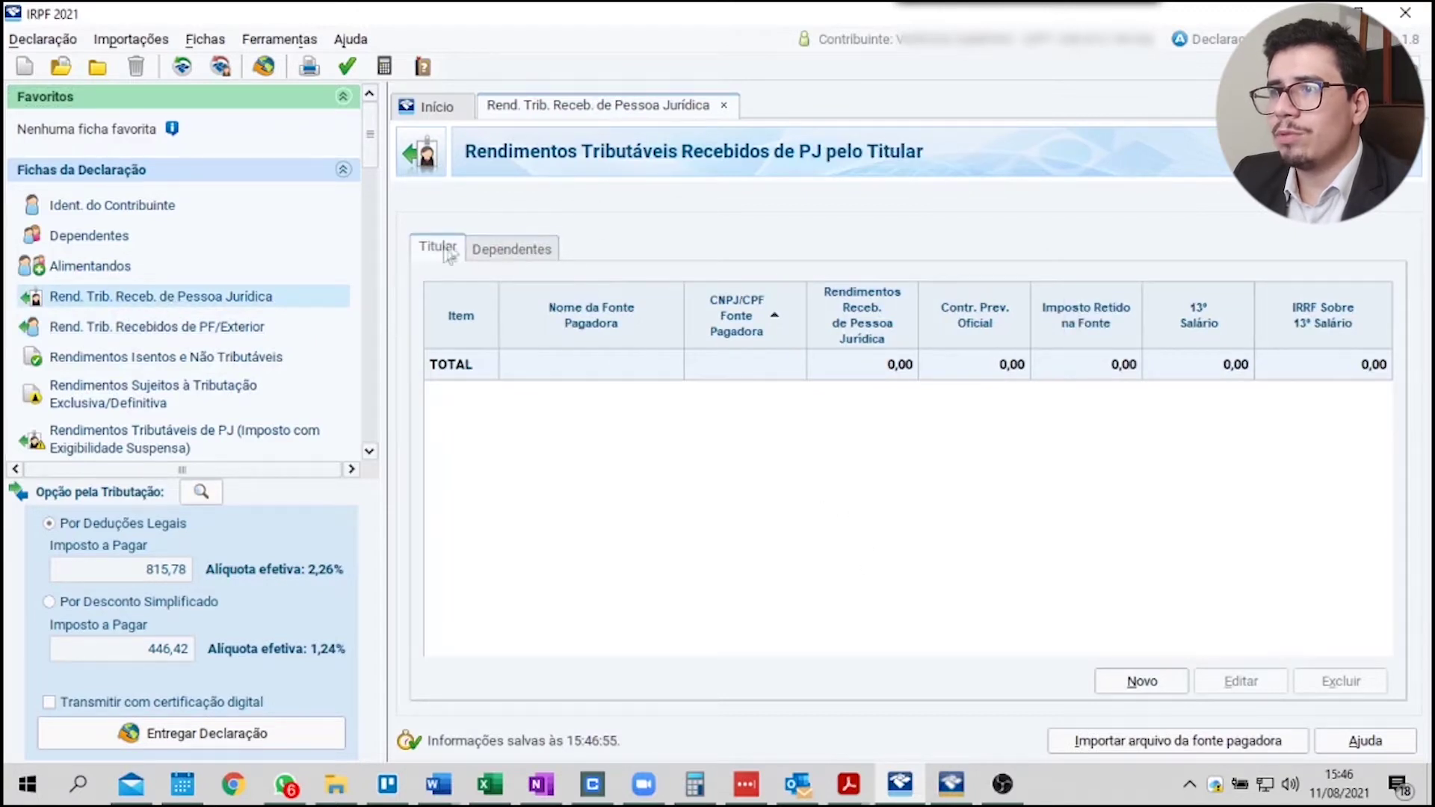
click(482, 251)
click(441, 243)
click(521, 253)
click(442, 248)
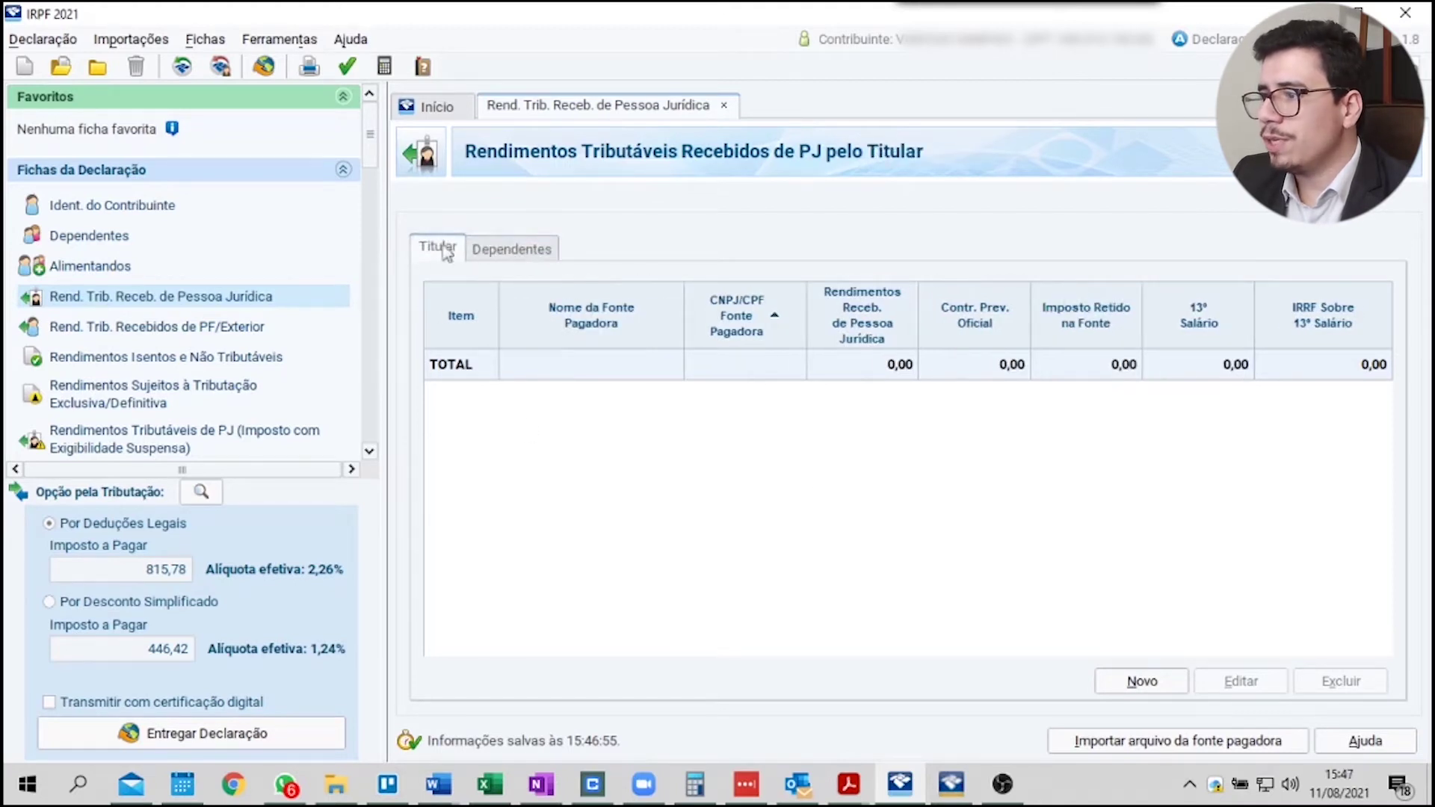
Step: Start a new paying-source entry for the titular and review its name, income, social security, withheld tax and 13º salário fields
click(1144, 682)
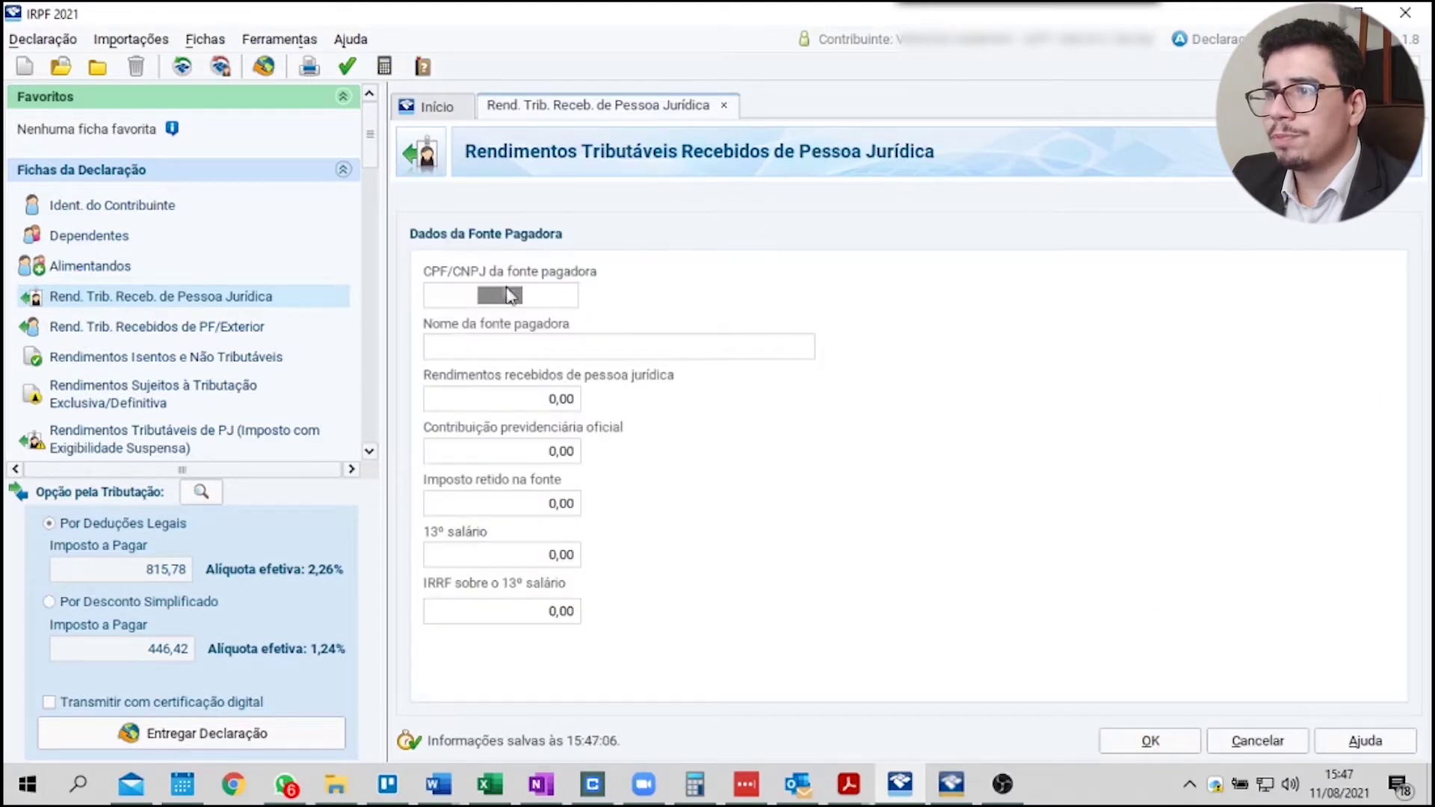
click(533, 348)
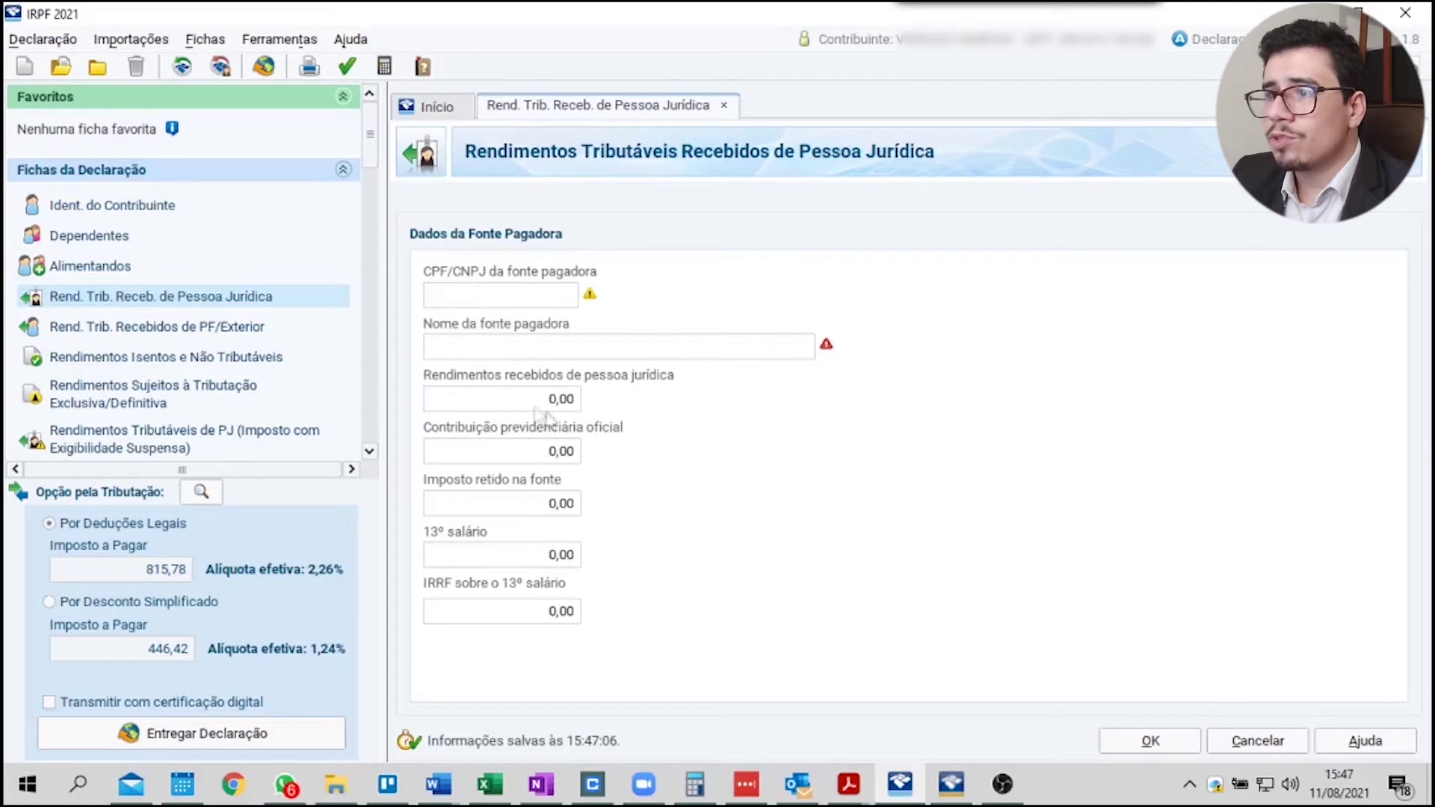
click(561, 401)
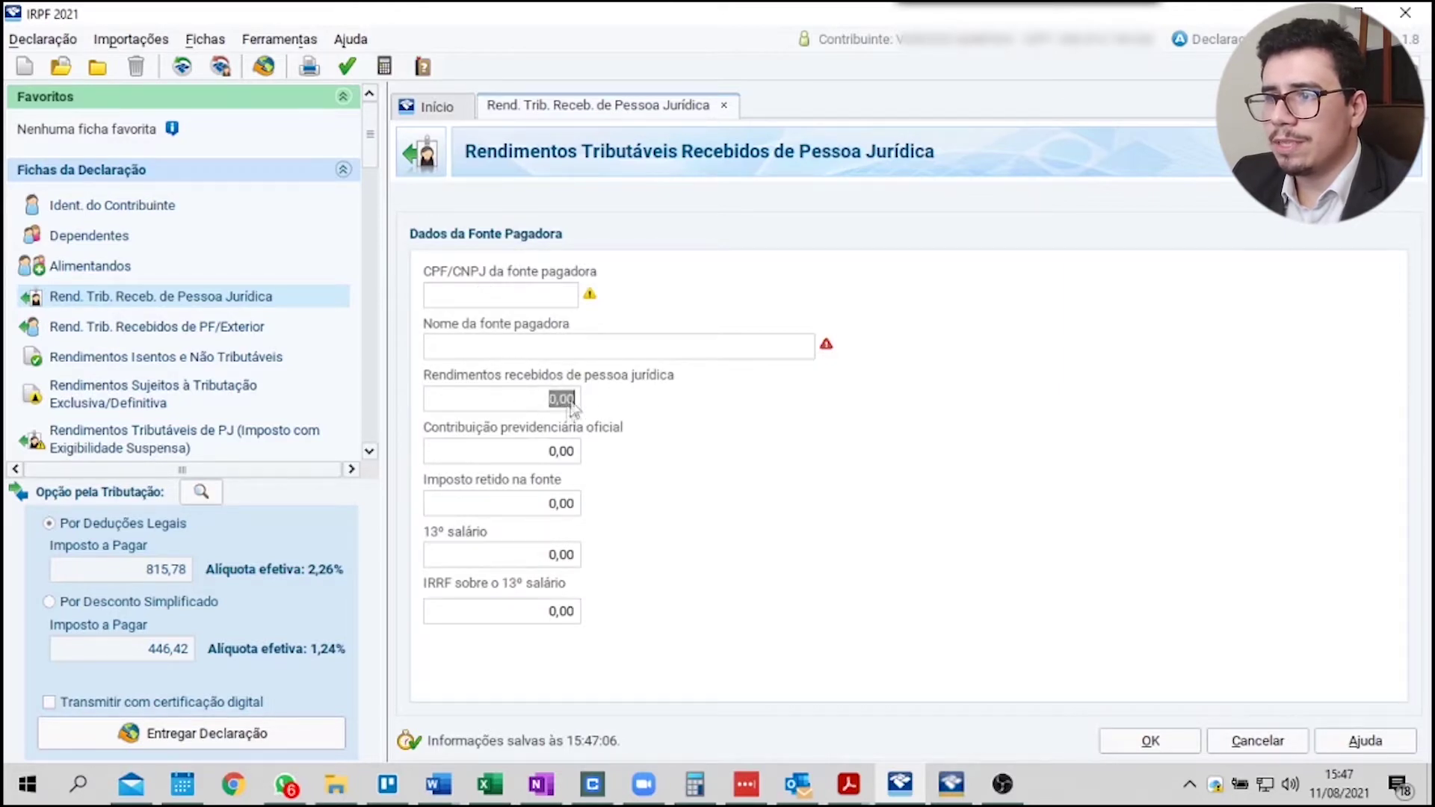
click(577, 507)
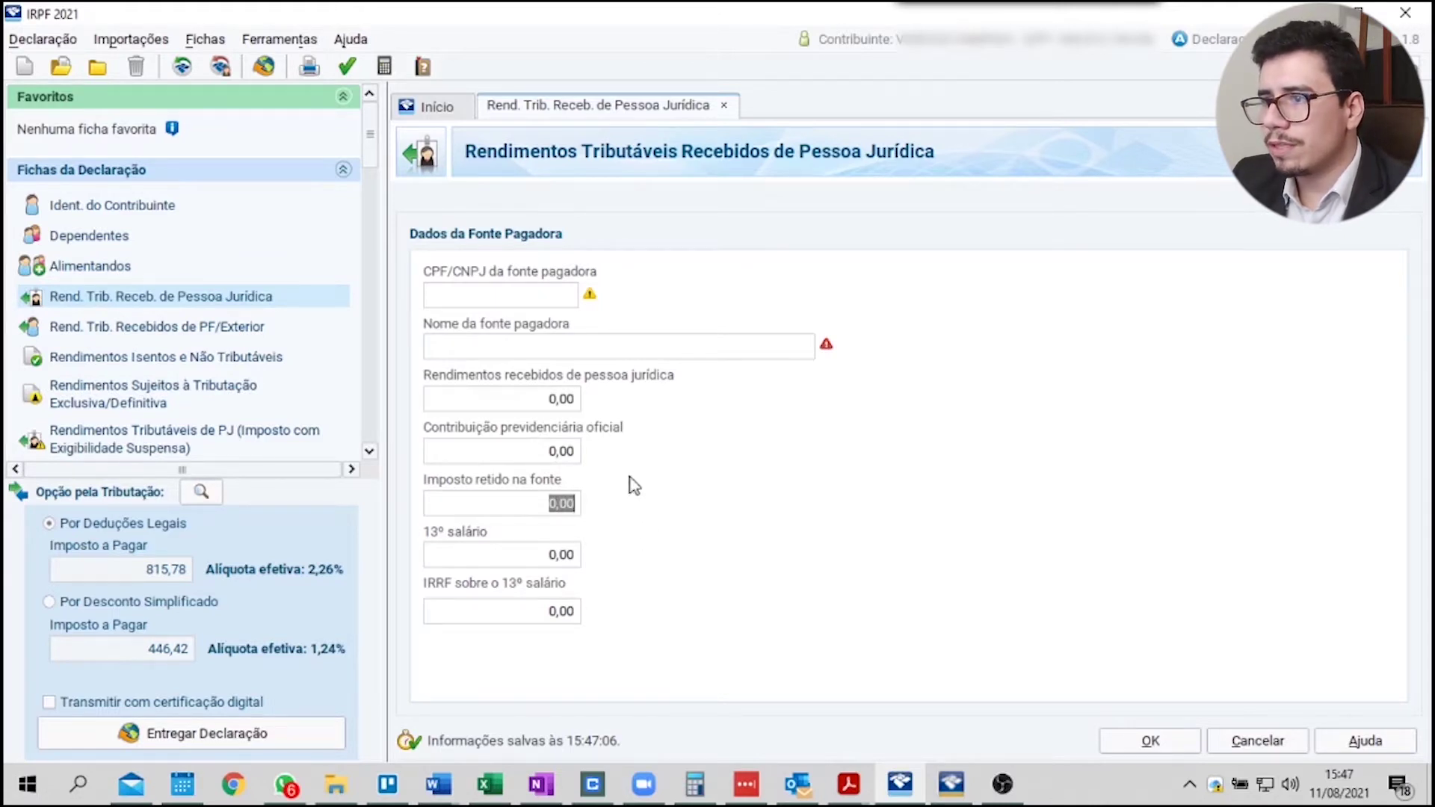
click(575, 455)
click(574, 559)
click(579, 606)
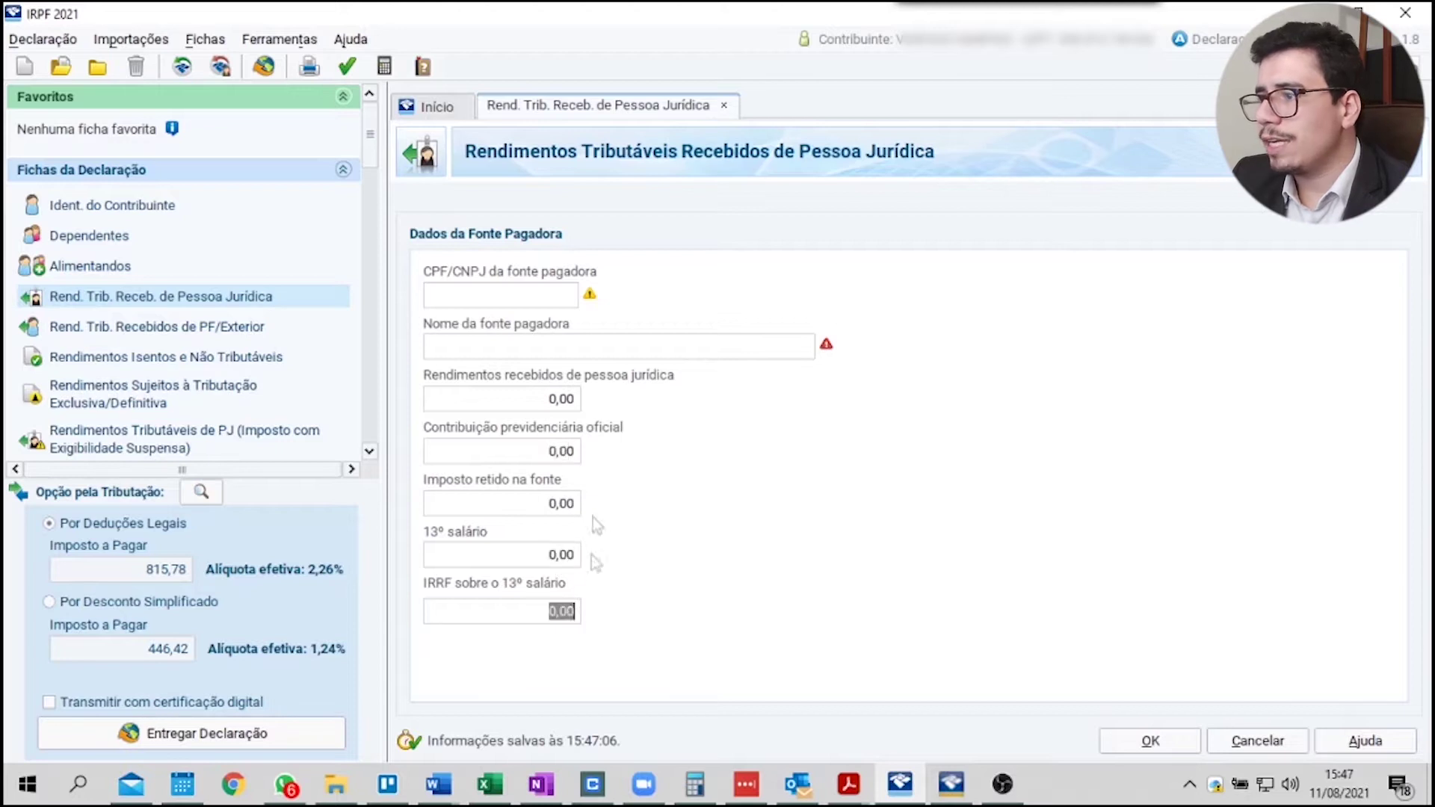
click(1121, 747)
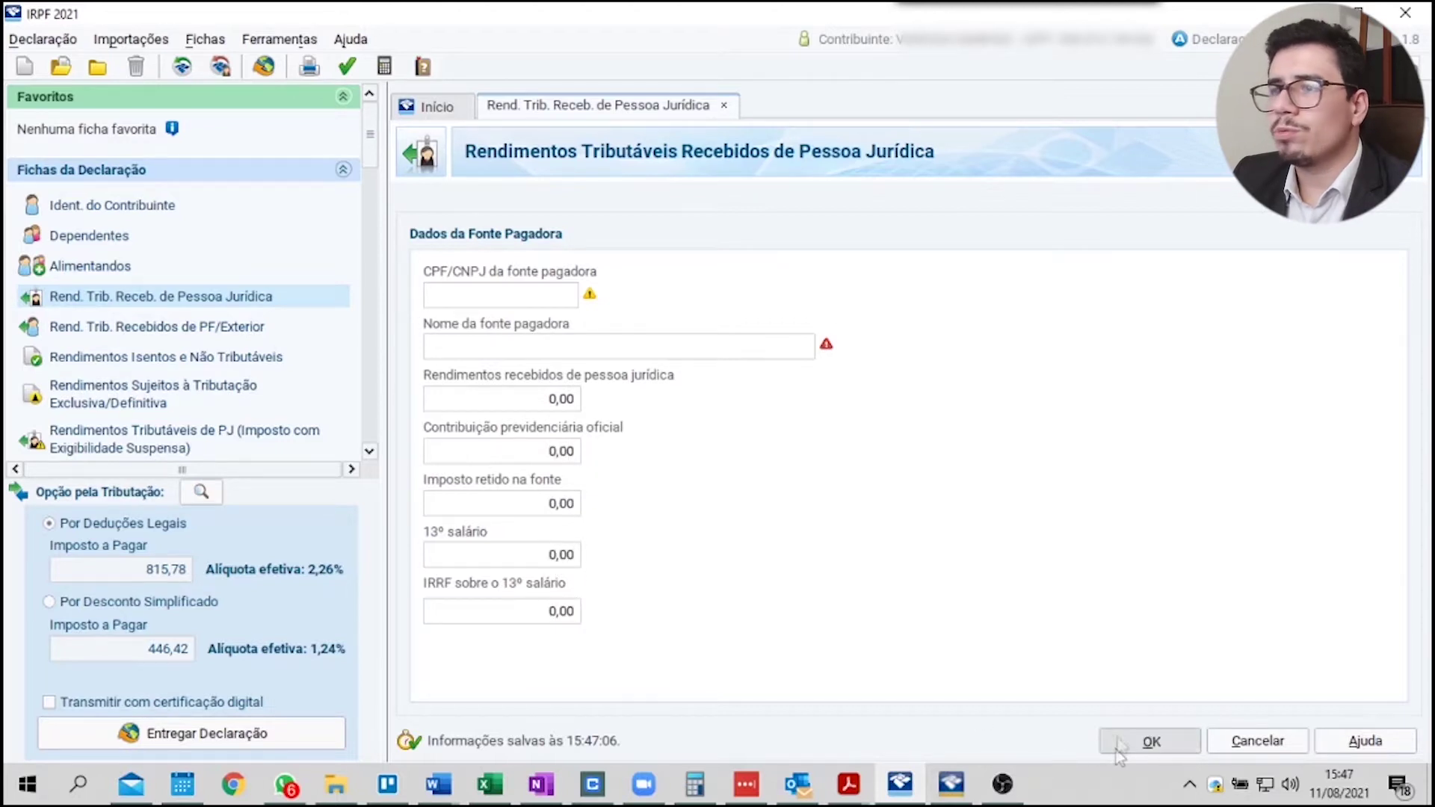
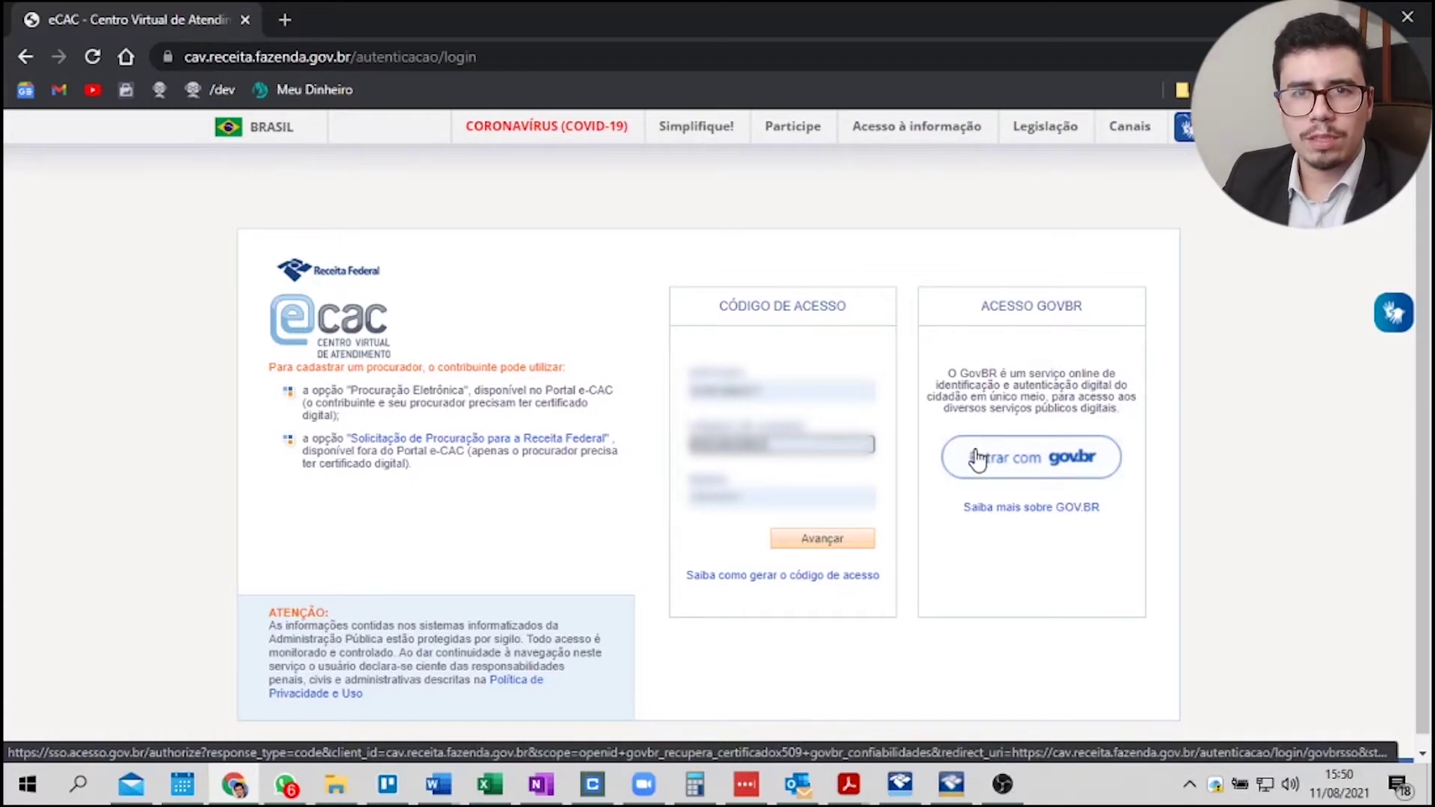
Step: Sign in to the e-CAC portal in the browser with the prefilled access code and open Meu Imposto de Renda, dismissing its introduction
click(815, 539)
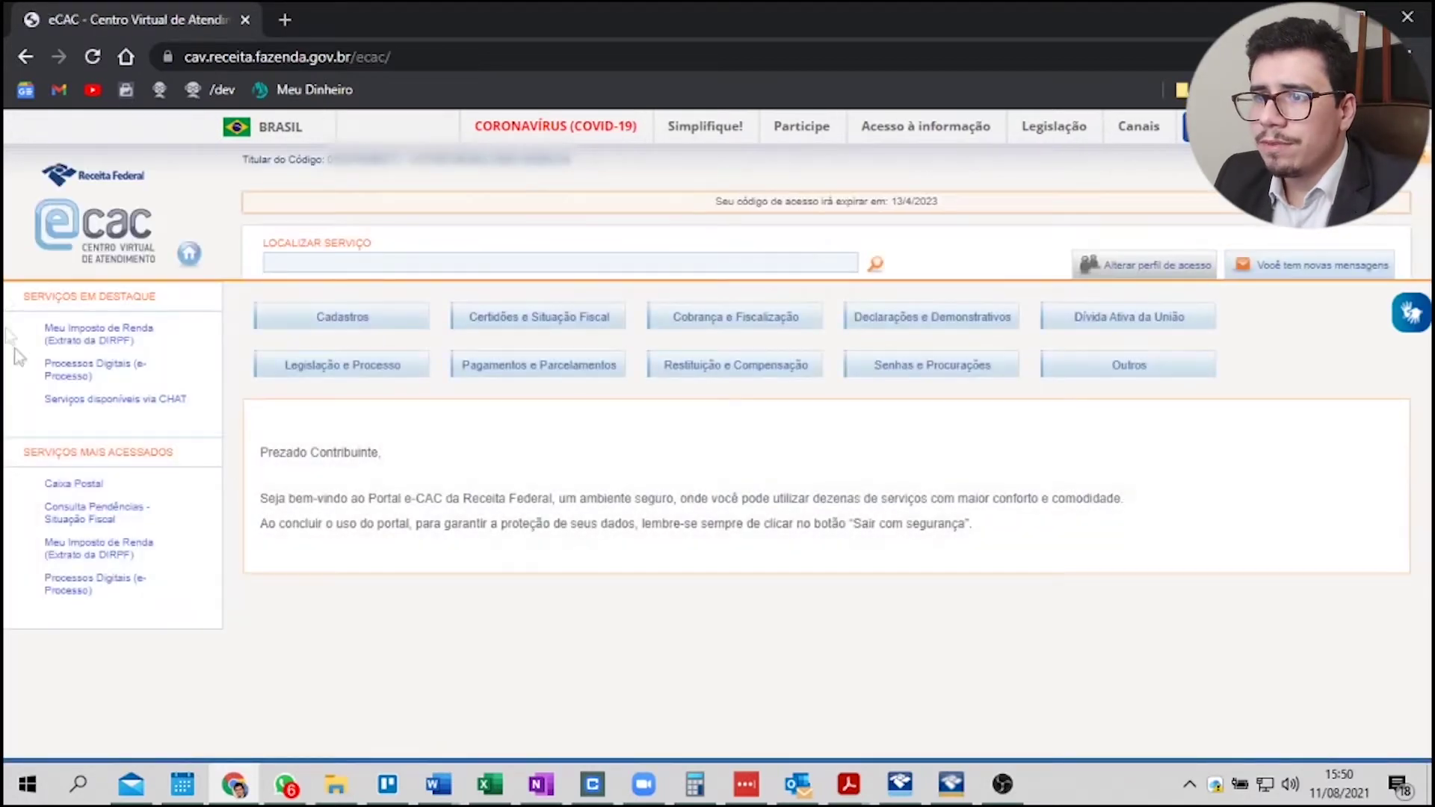
click(97, 337)
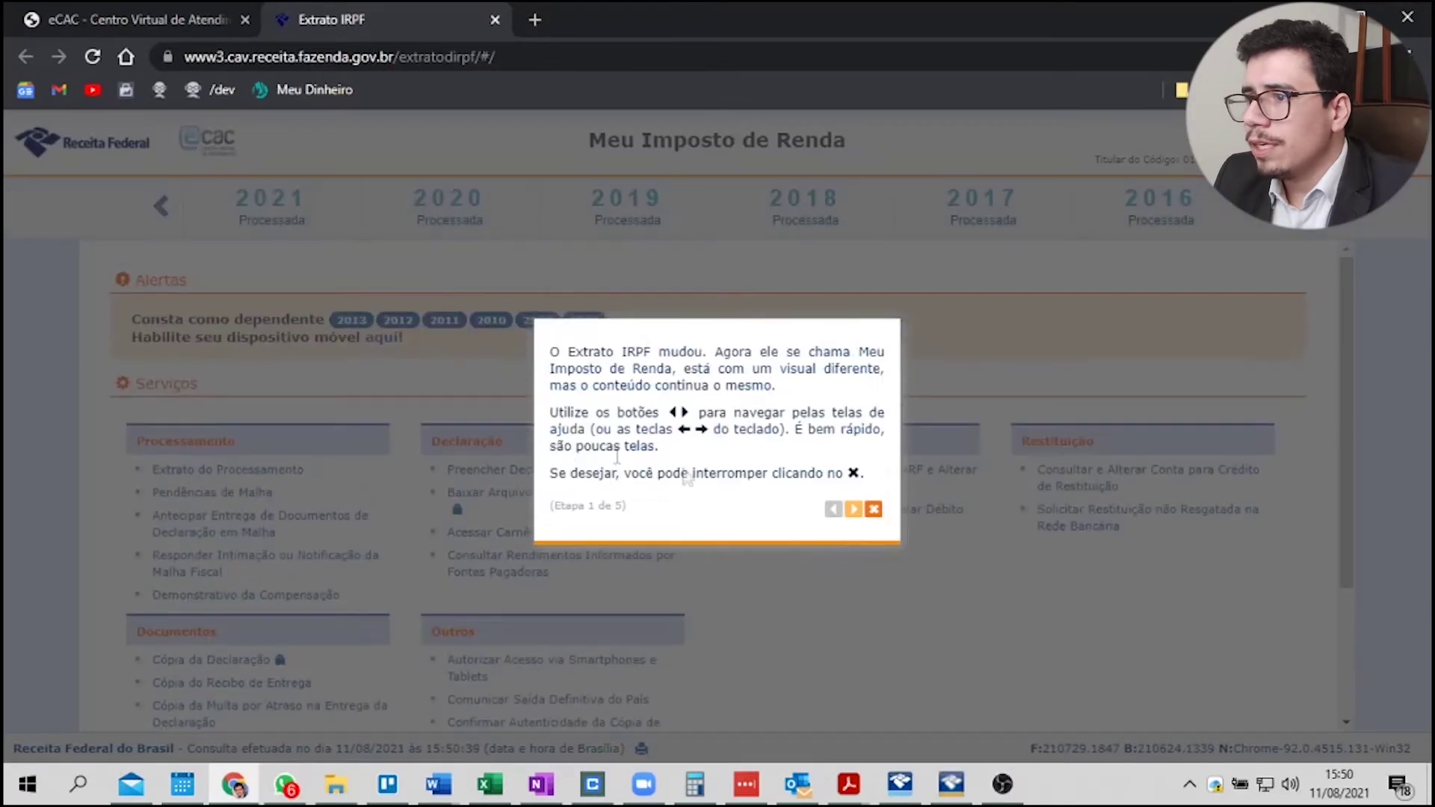
click(875, 509)
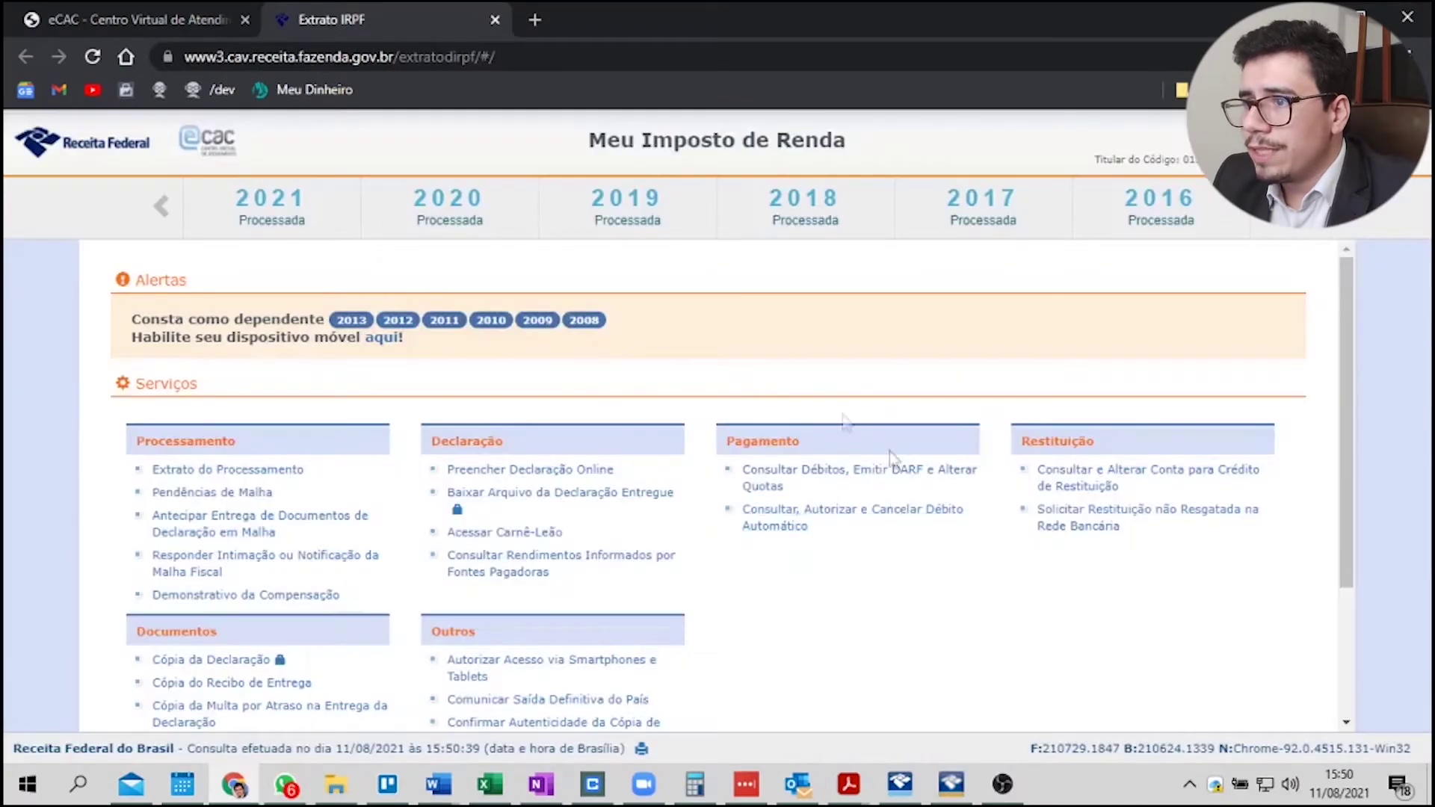
Step: Access the Carnê-Leão service and open its Identificação page
click(499, 535)
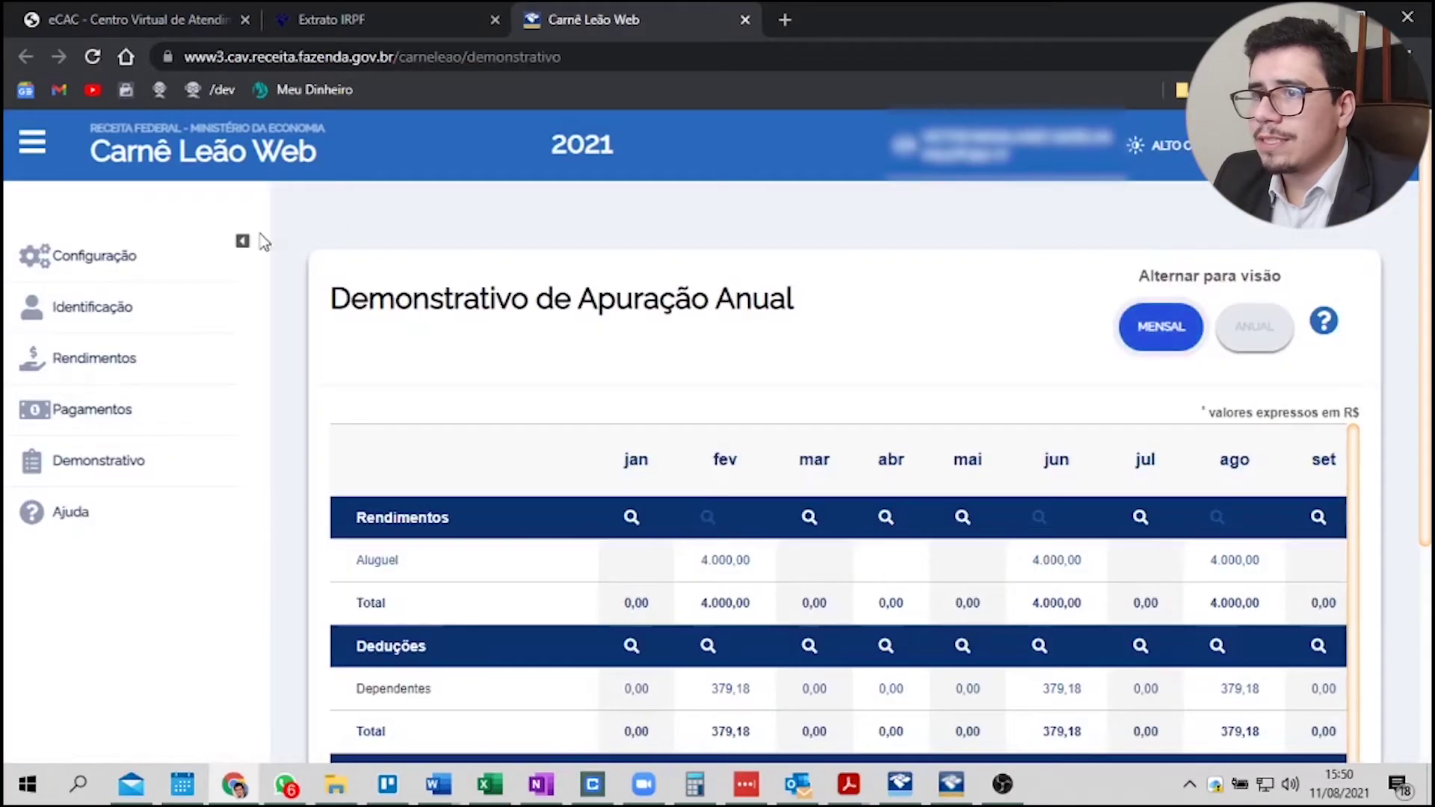
click(104, 316)
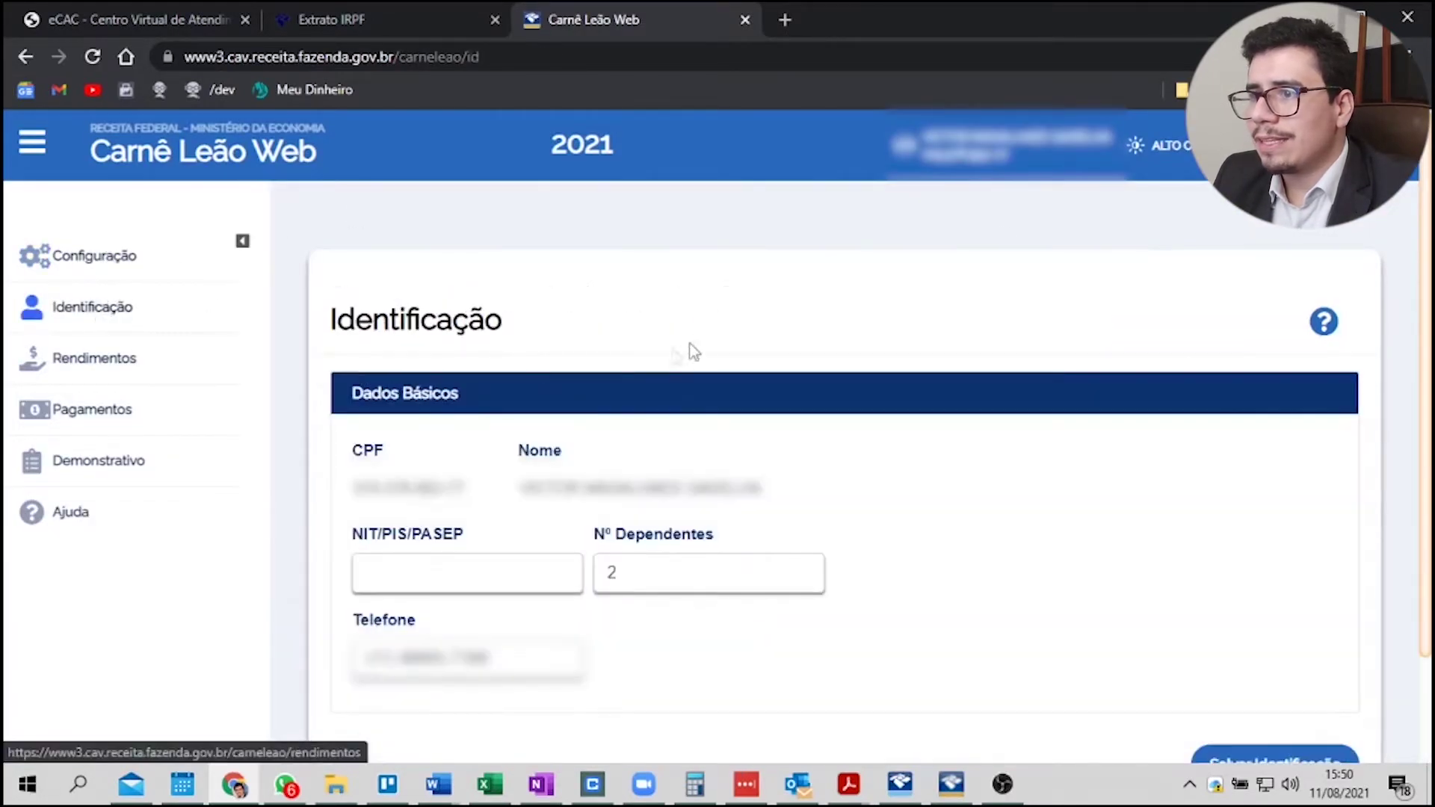
Step: Review the Identificação page, then start a new entry in Rendimentos with the nature Aluguel
scroll(449, 523, down, 2)
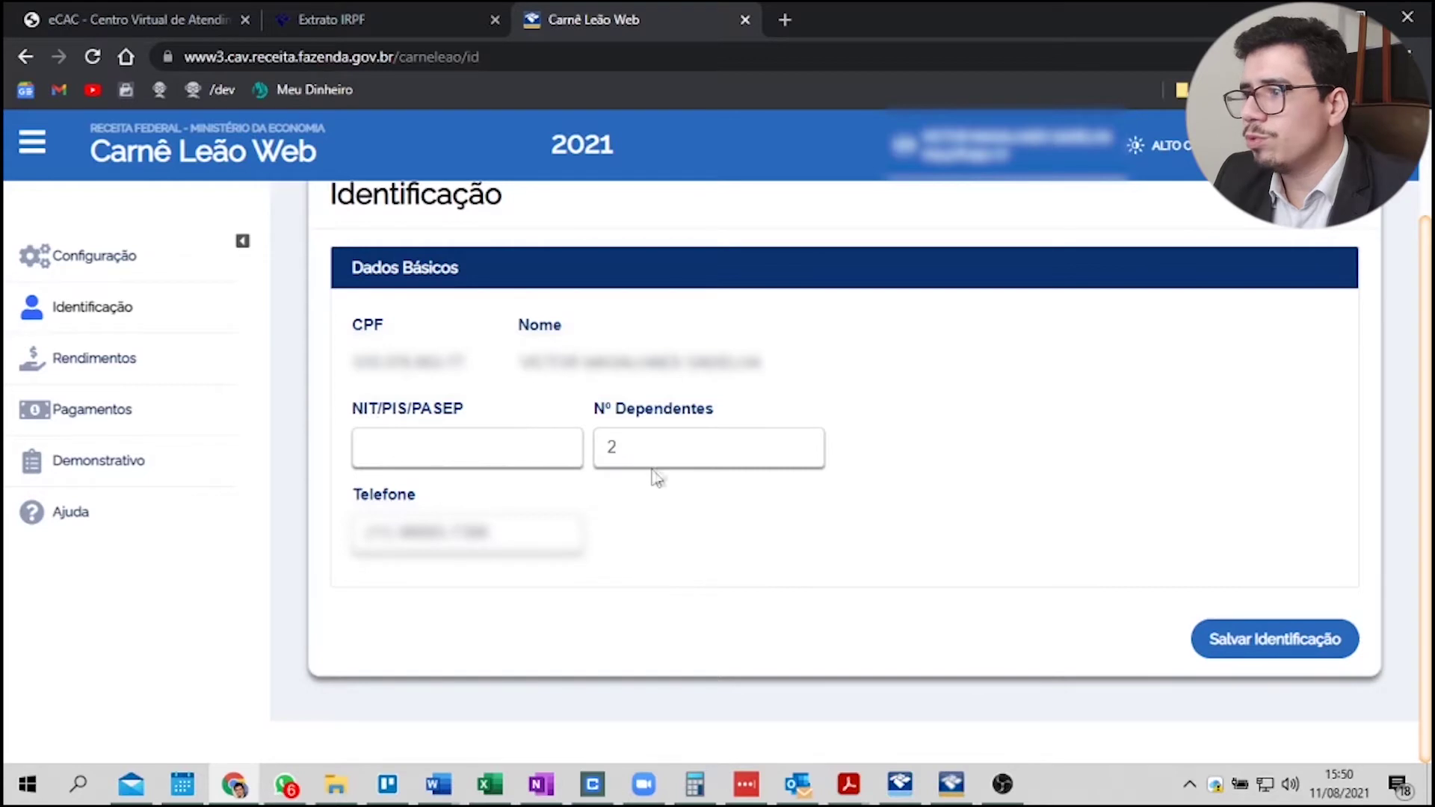
scroll(647, 482, up, 2)
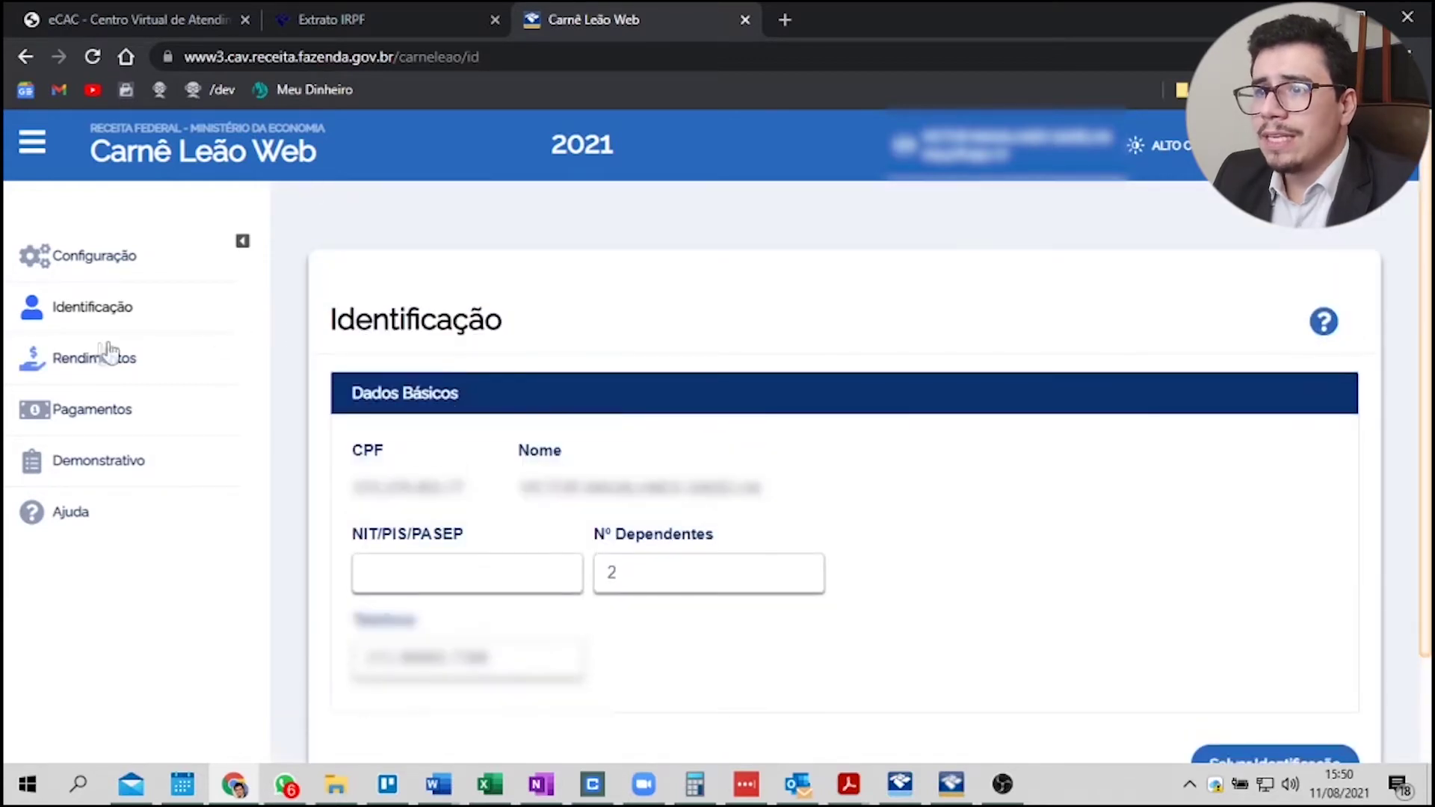
click(233, 376)
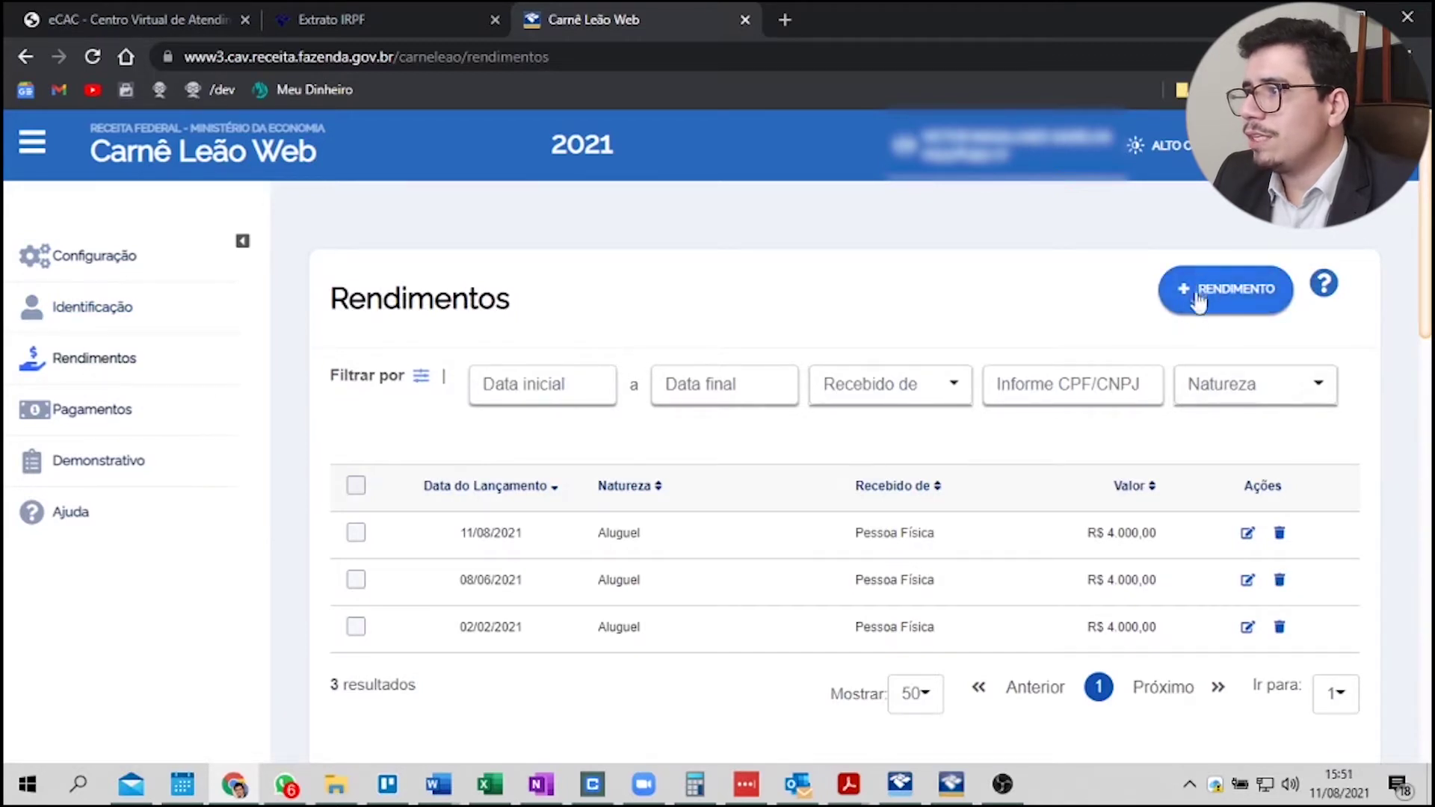
click(1232, 293)
click(603, 521)
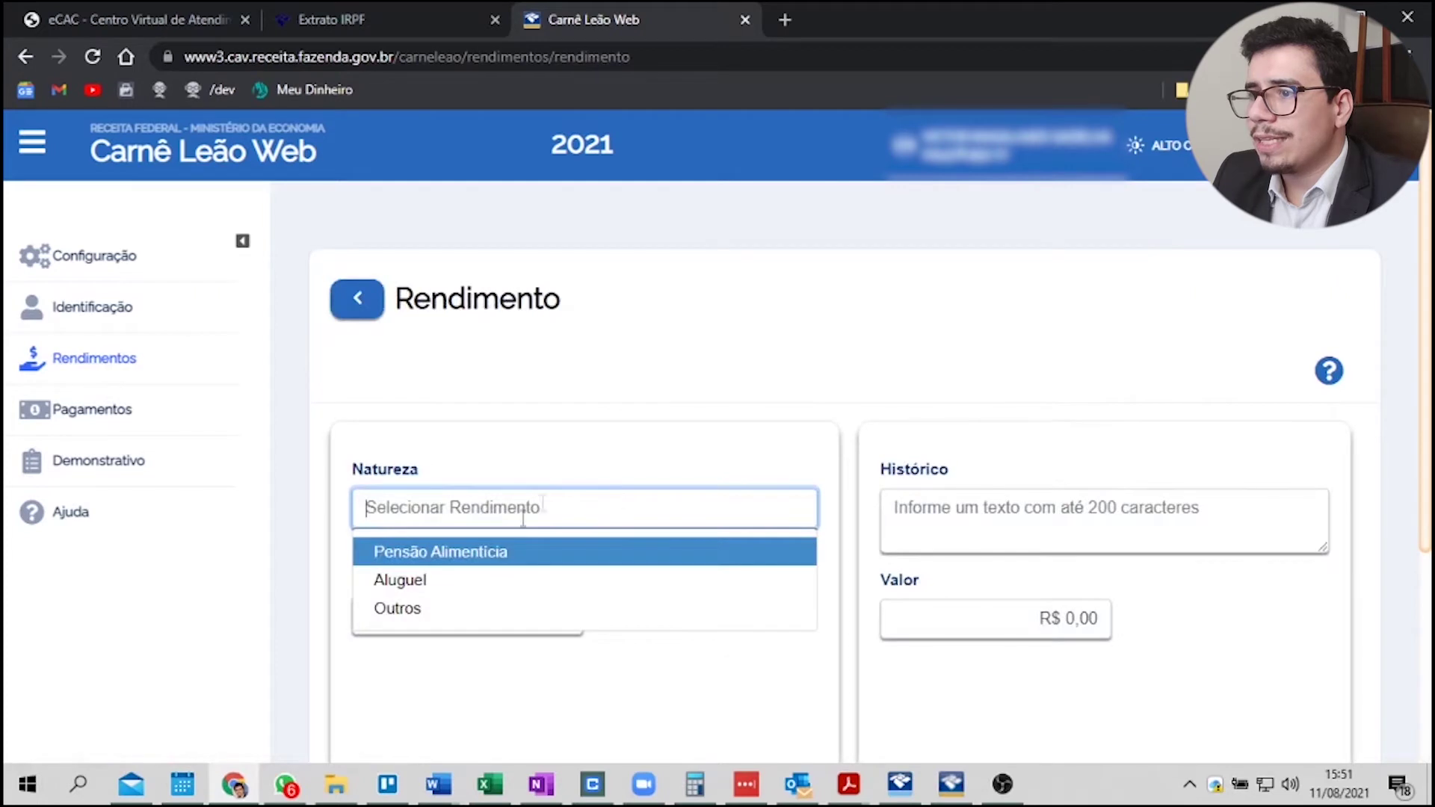
click(407, 582)
Step: Set the posting date of the rental income entry to 07/07/2021
scroll(645, 544, down, 2)
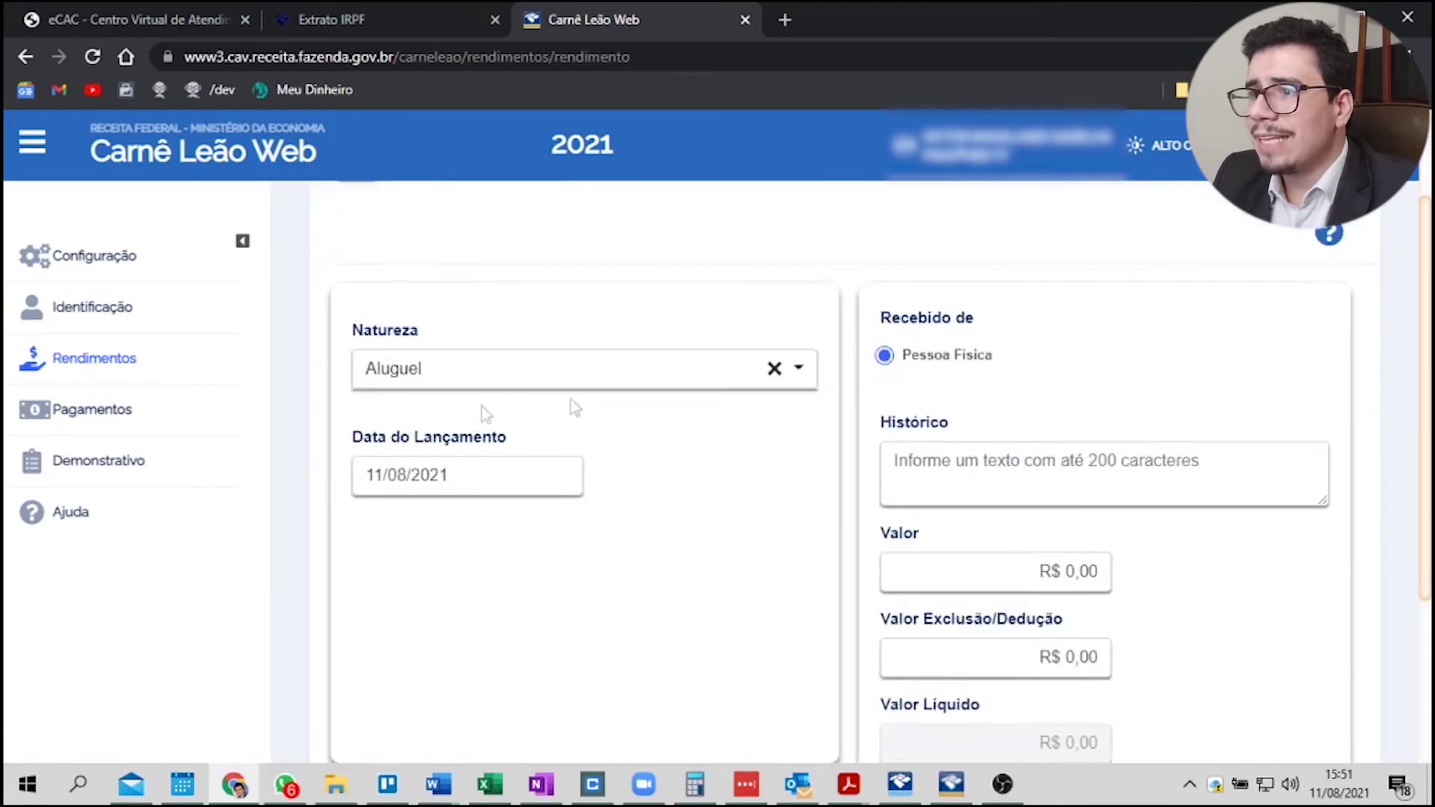
click(468, 482)
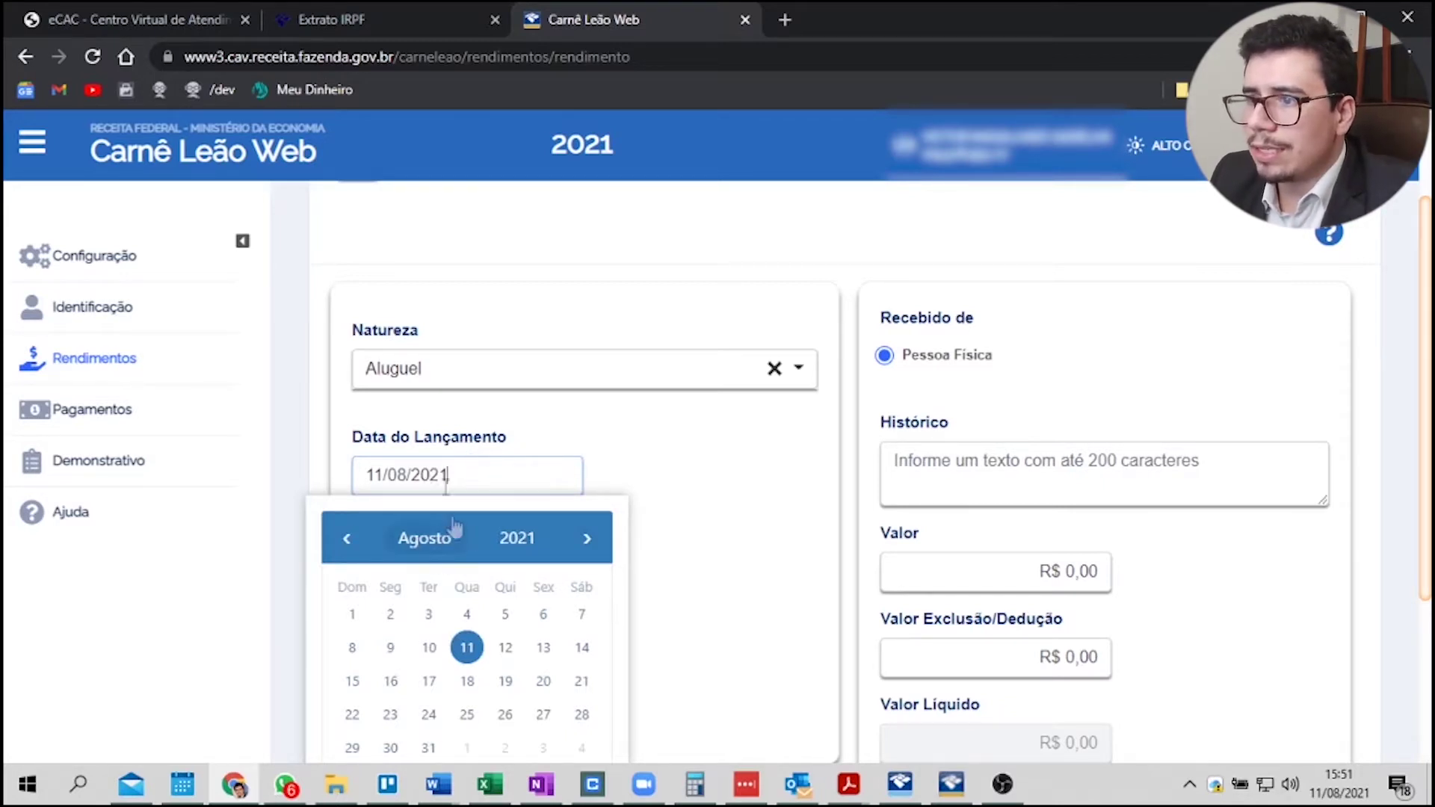
click(345, 542)
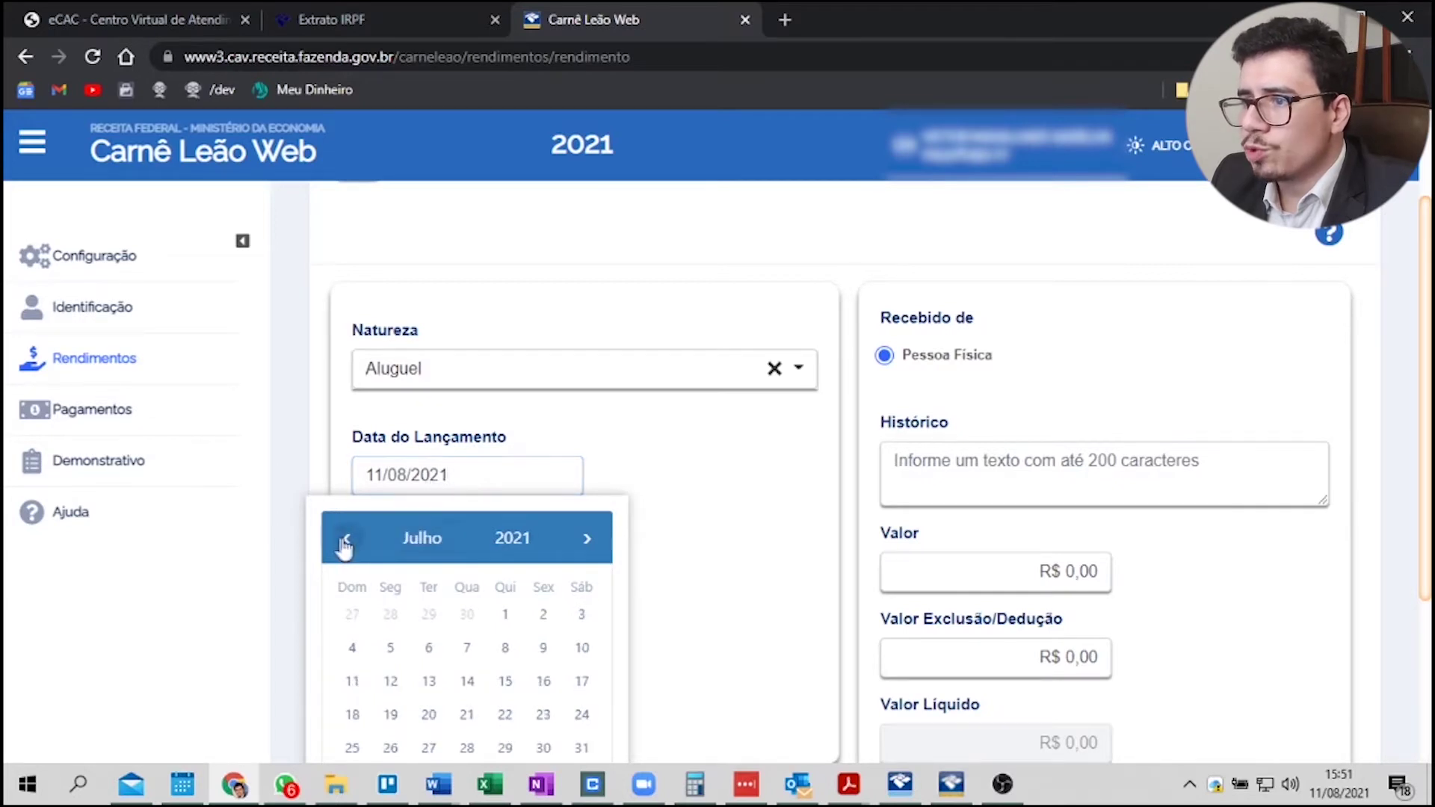
click(468, 649)
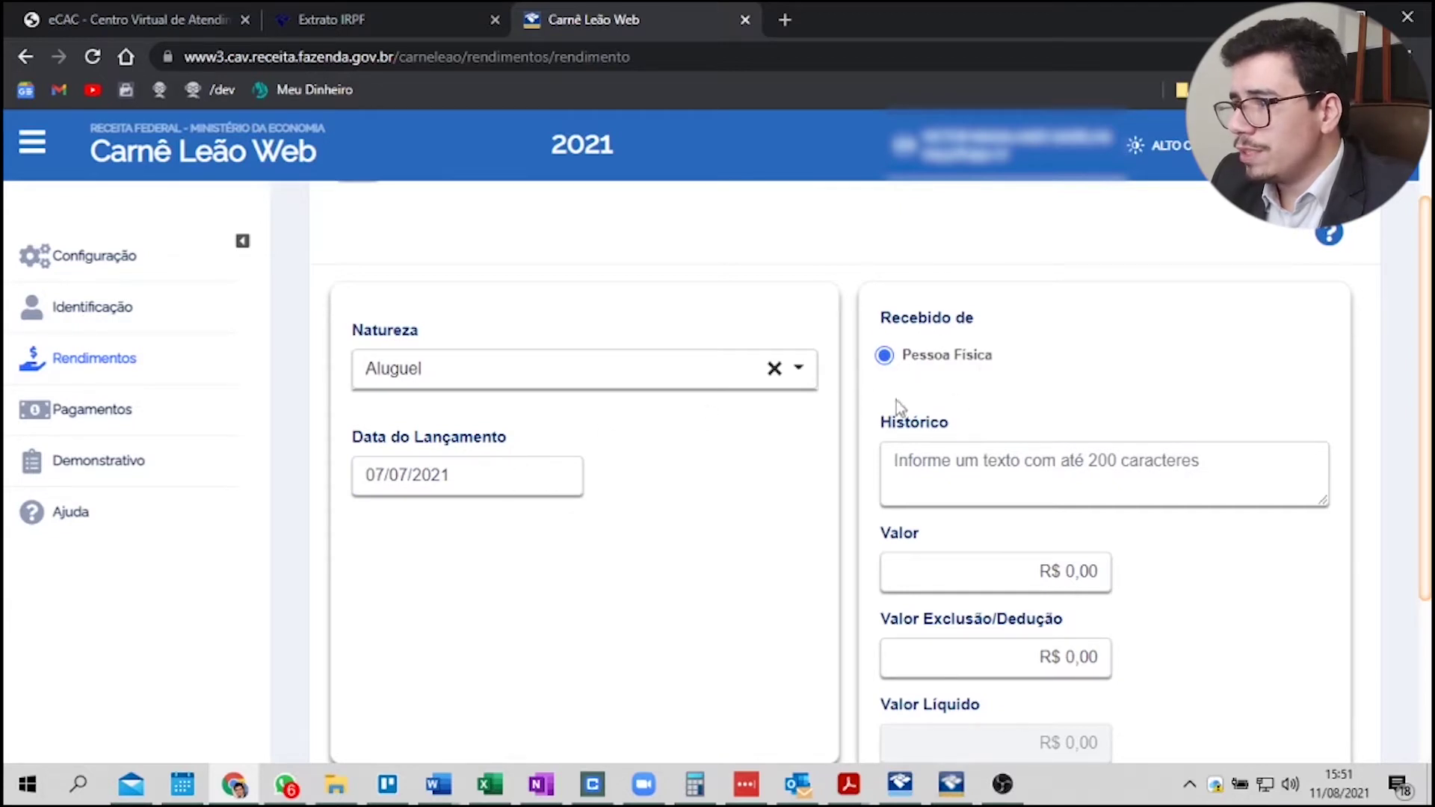
Step: Set the rental income value to R$ 3.500,00 and its exclusion/deduction value to R$ 500,00
scroll(1122, 513, down, 3)
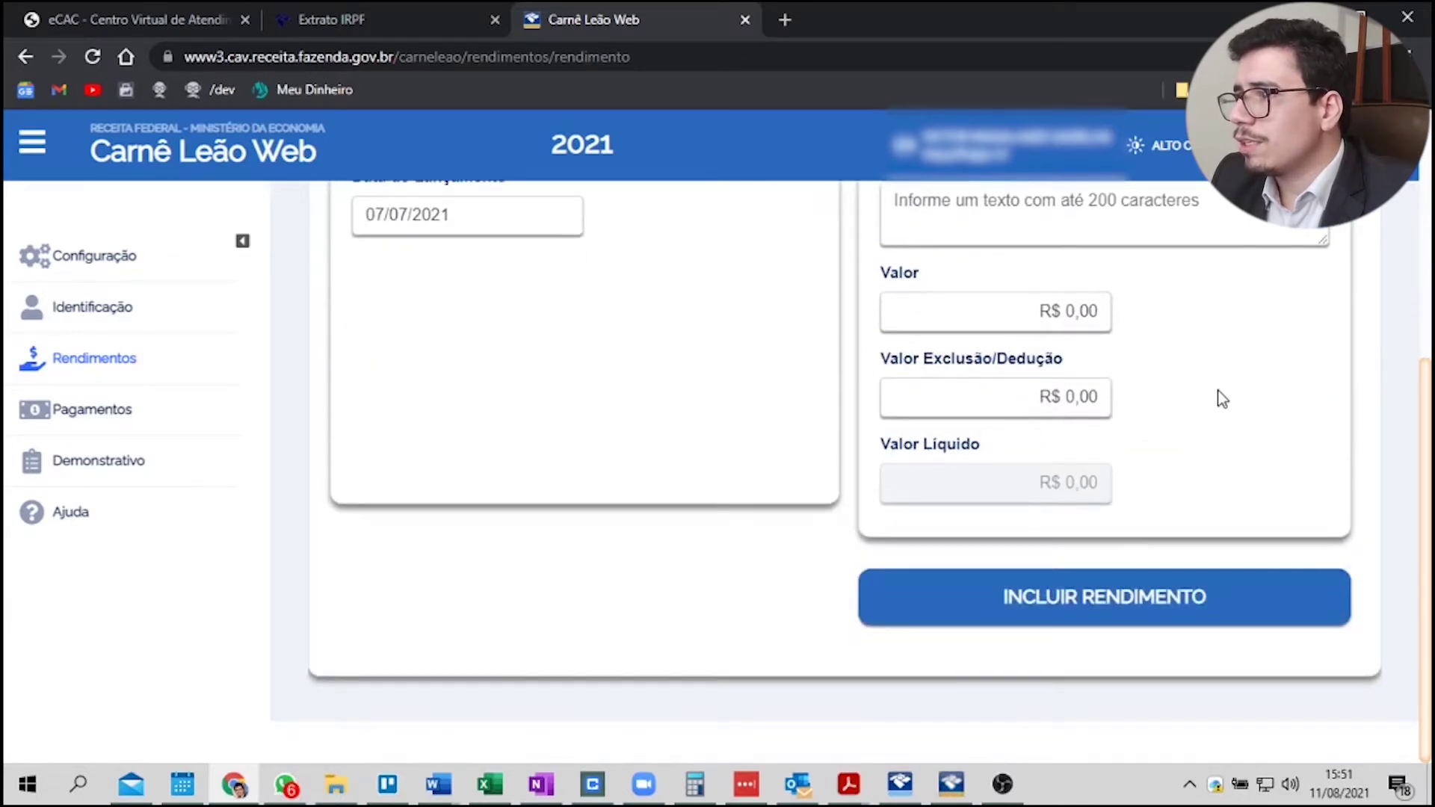
scroll(1057, 616, up, 3)
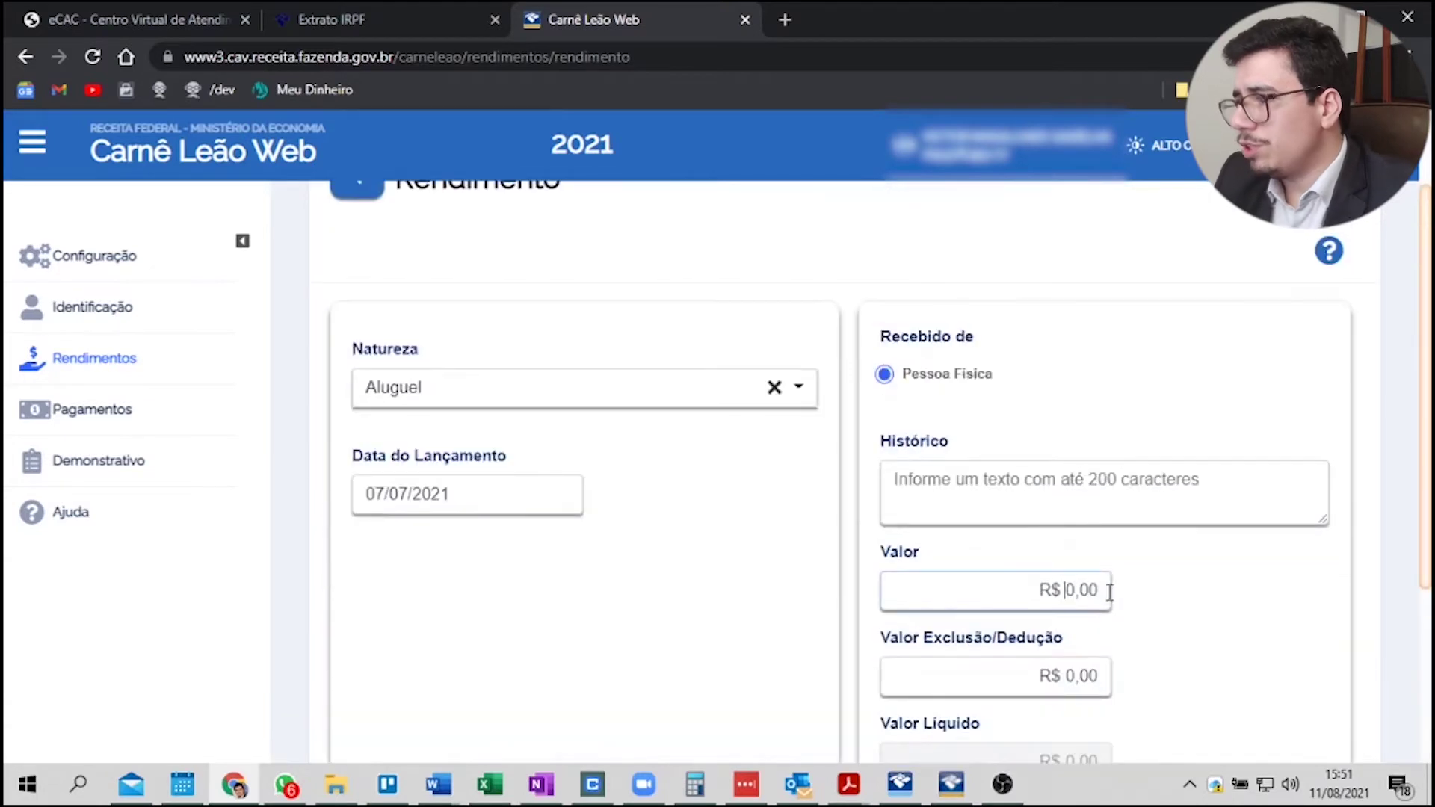
click(1034, 591)
text(350000)
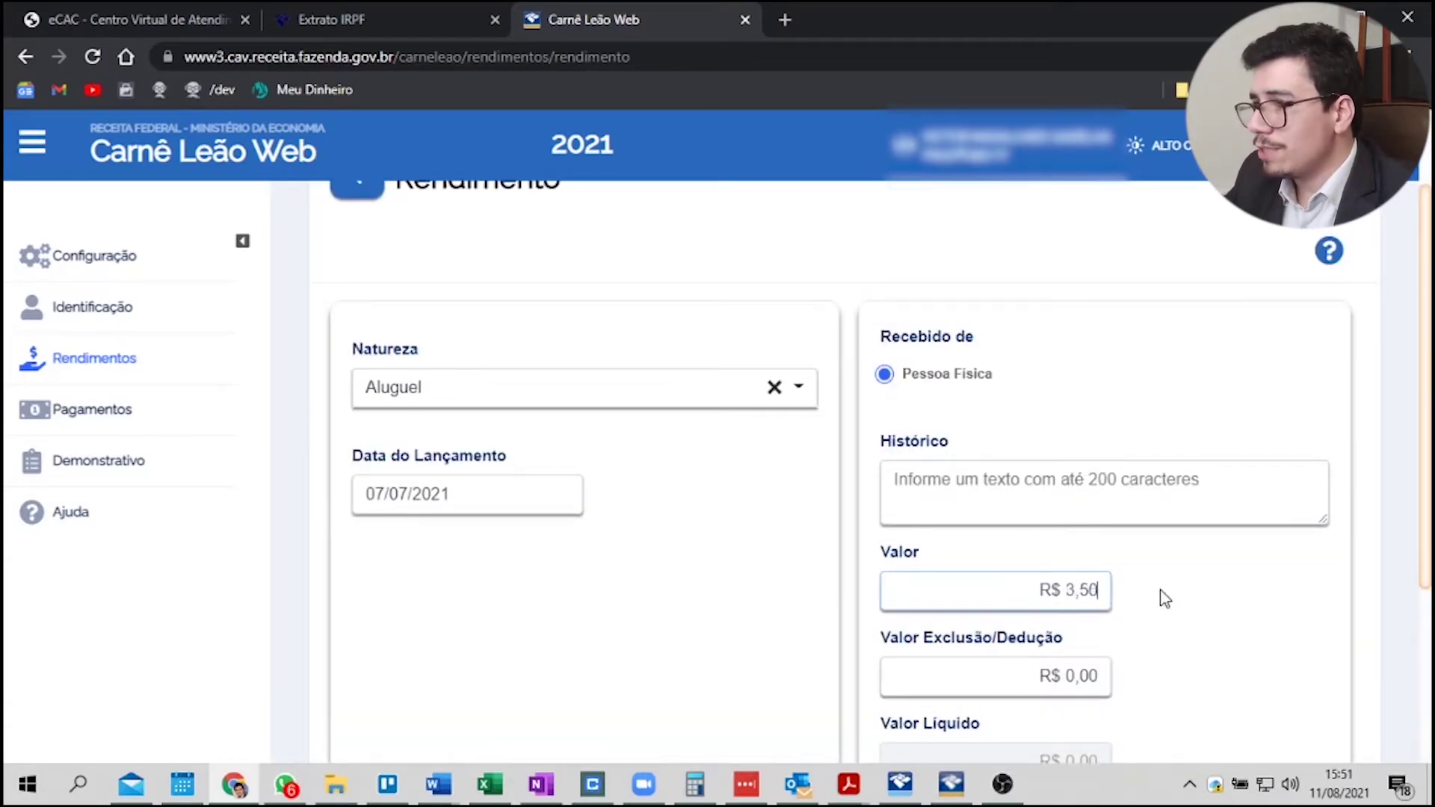
click(1041, 678)
text(500,00)
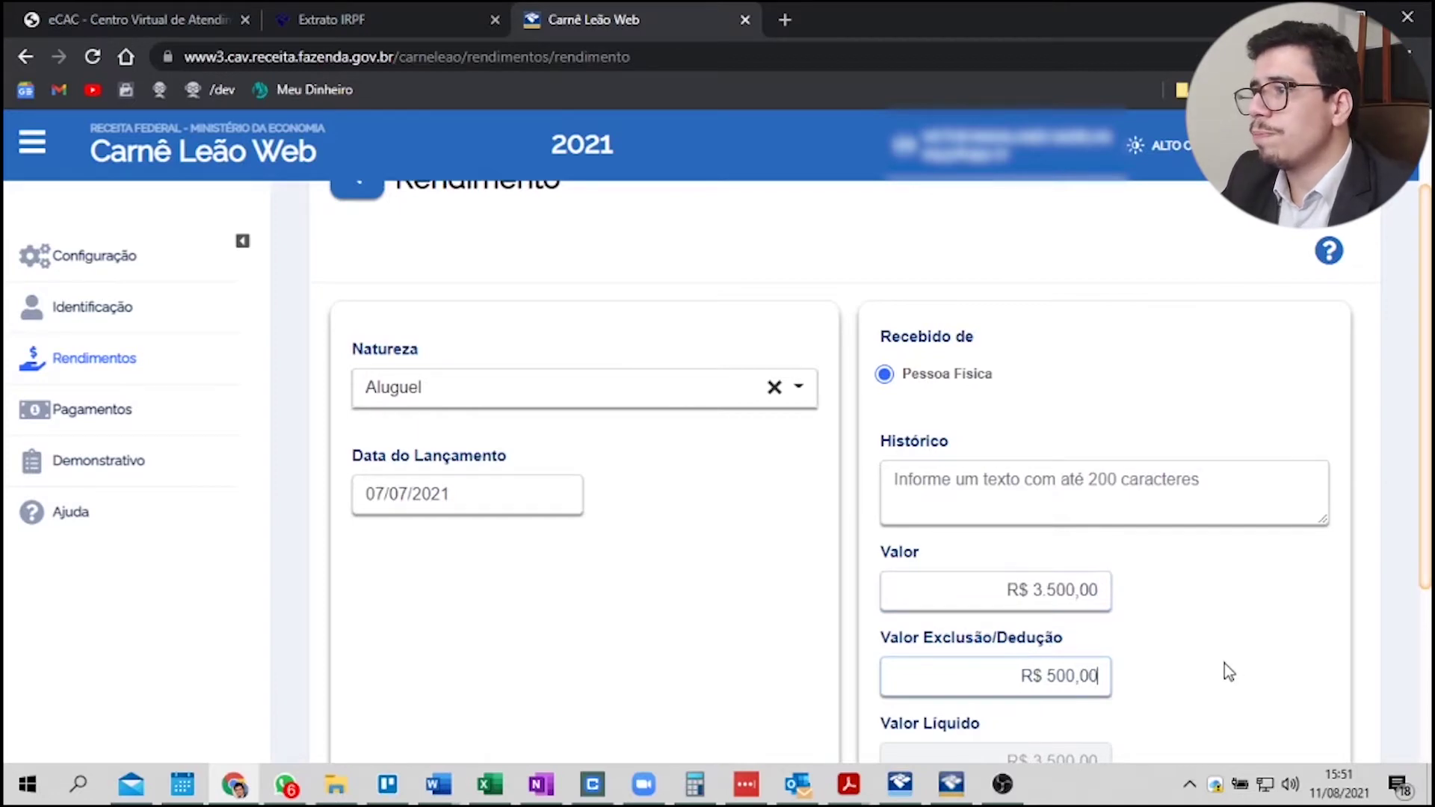
Step: Include the rental income entry and return to the list of Rendimentos
scroll(1229, 671, down, 4)
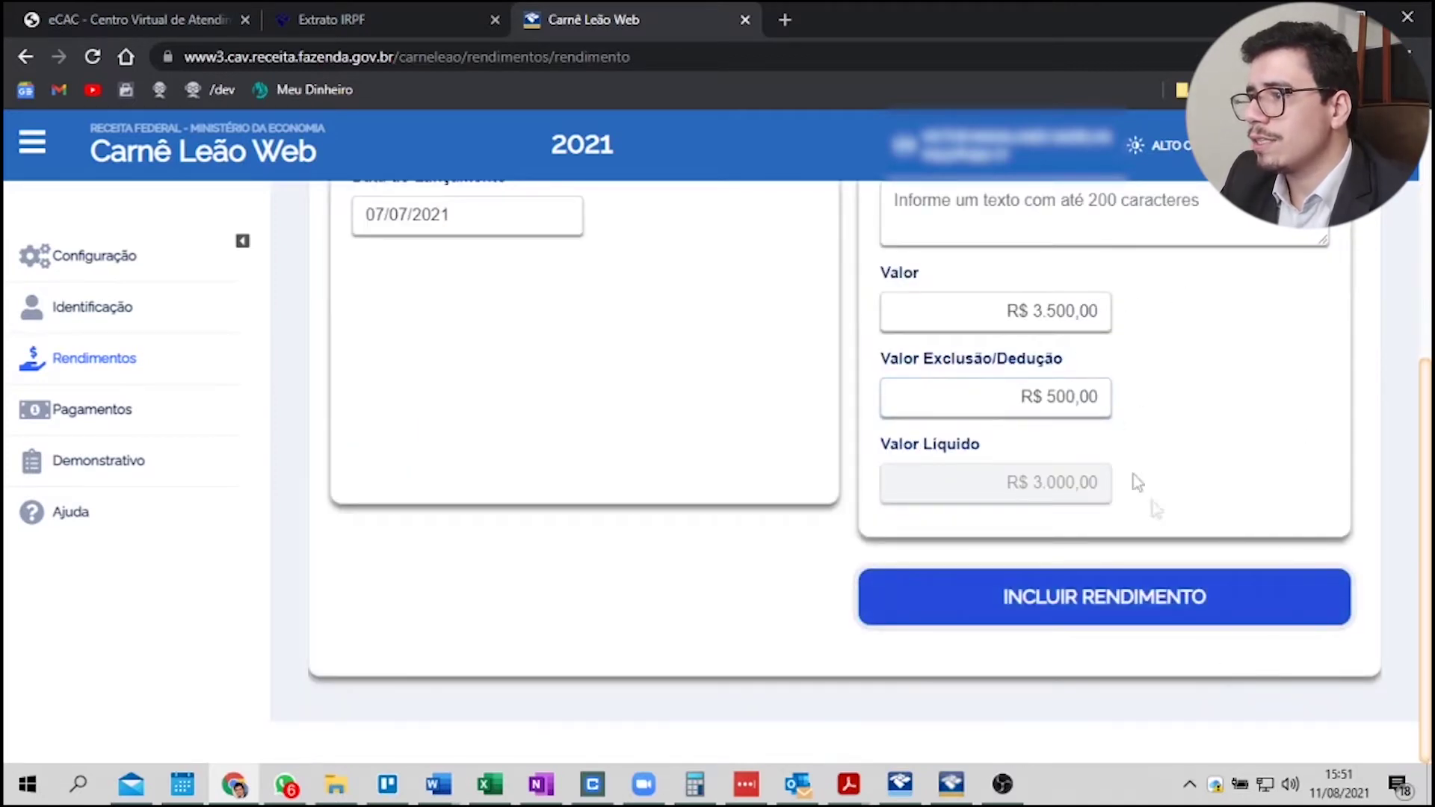
click(1097, 601)
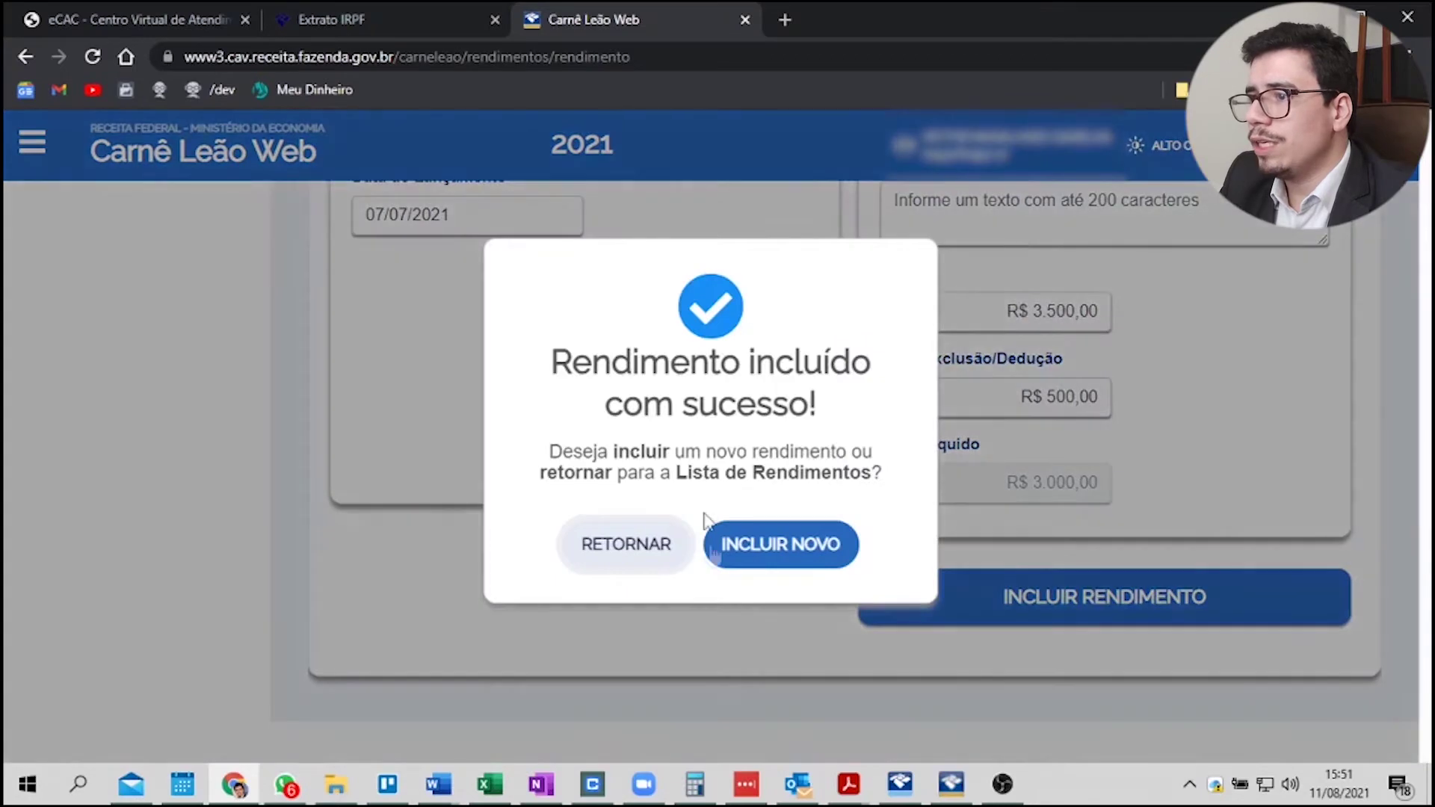
click(657, 563)
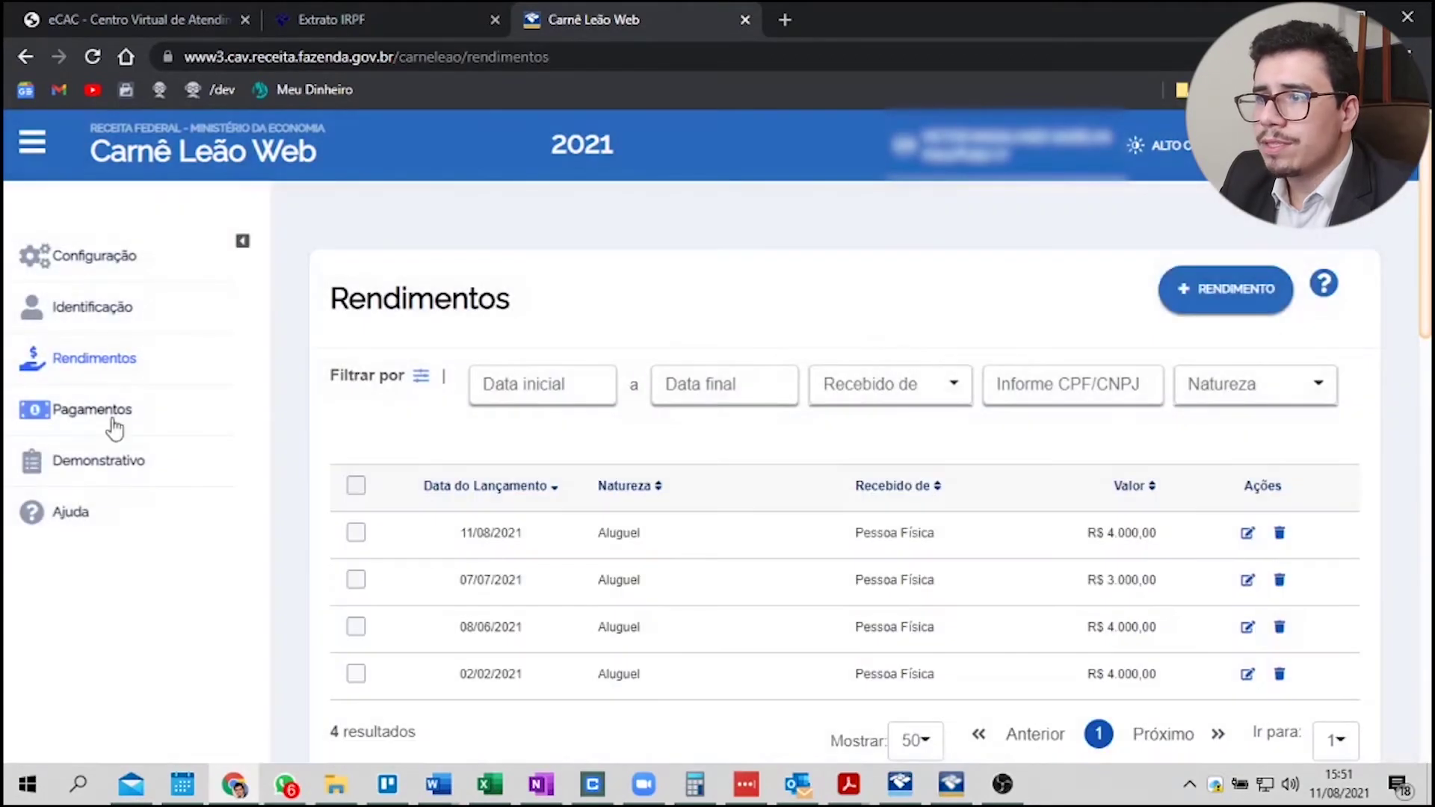
Step: Open the annual Demonstrativo and examine July's rent, dependents deduction, calculation base and tax balance
click(89, 478)
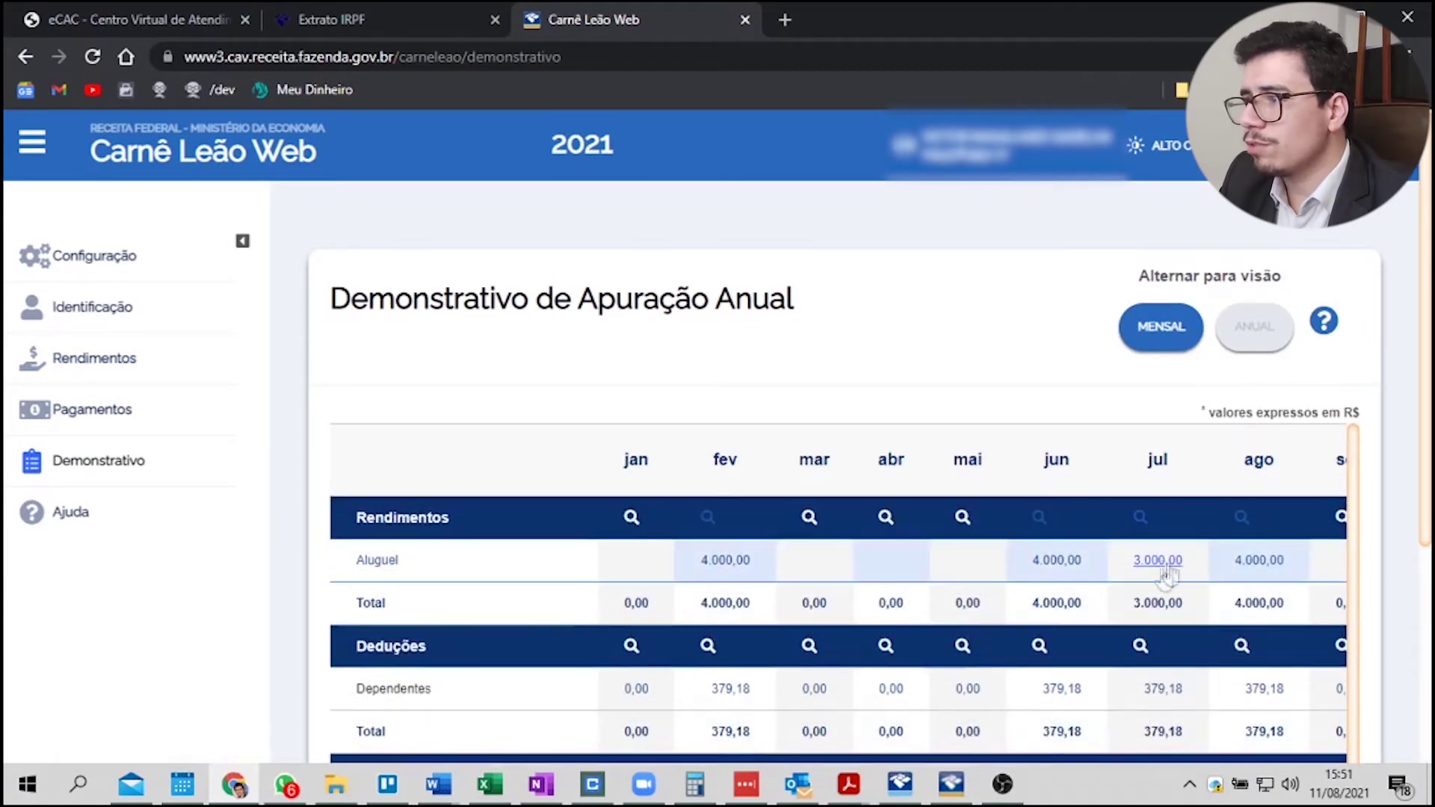
scroll(1338, 574, down, 1)
scroll(1360, 535, up, 1)
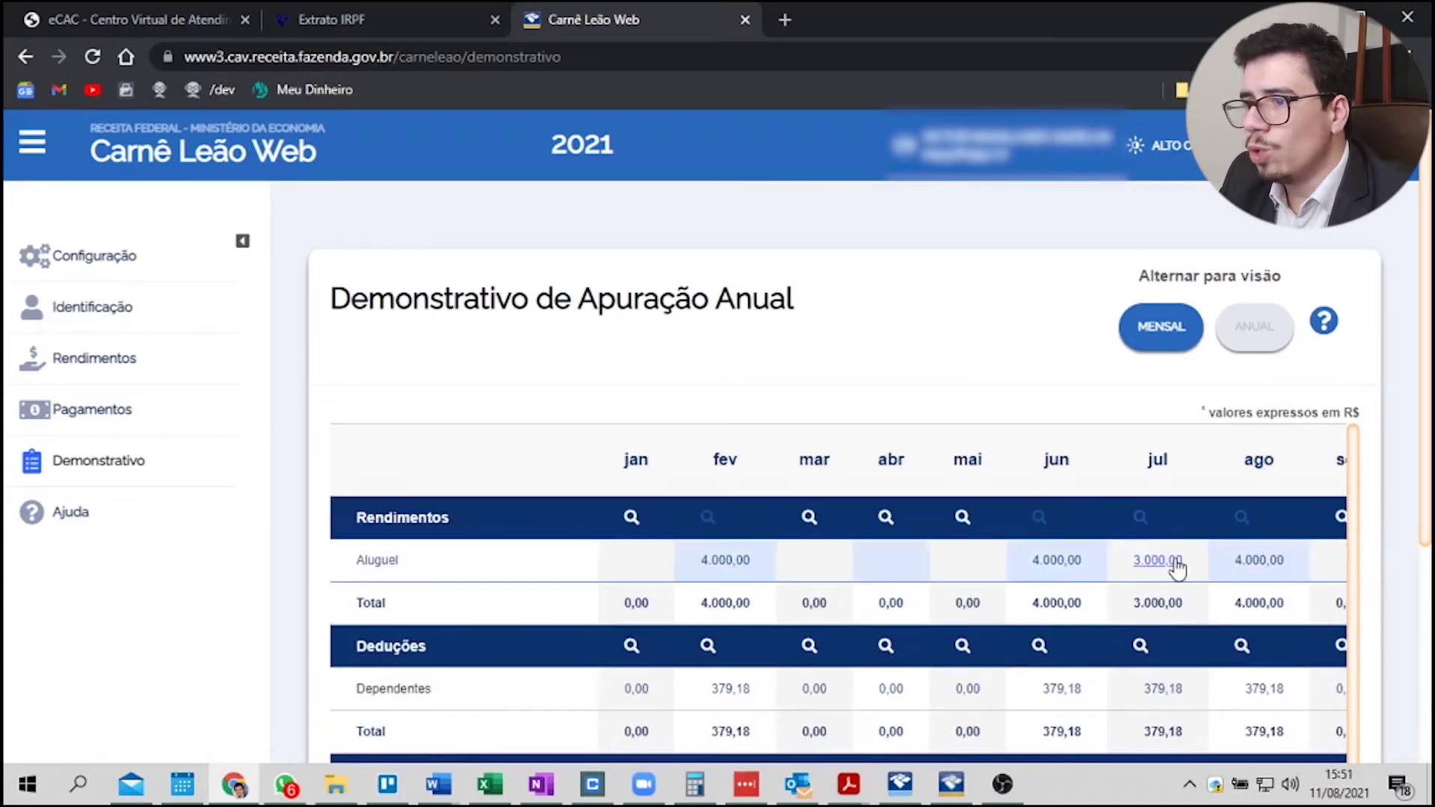
scroll(1163, 635, down, 1)
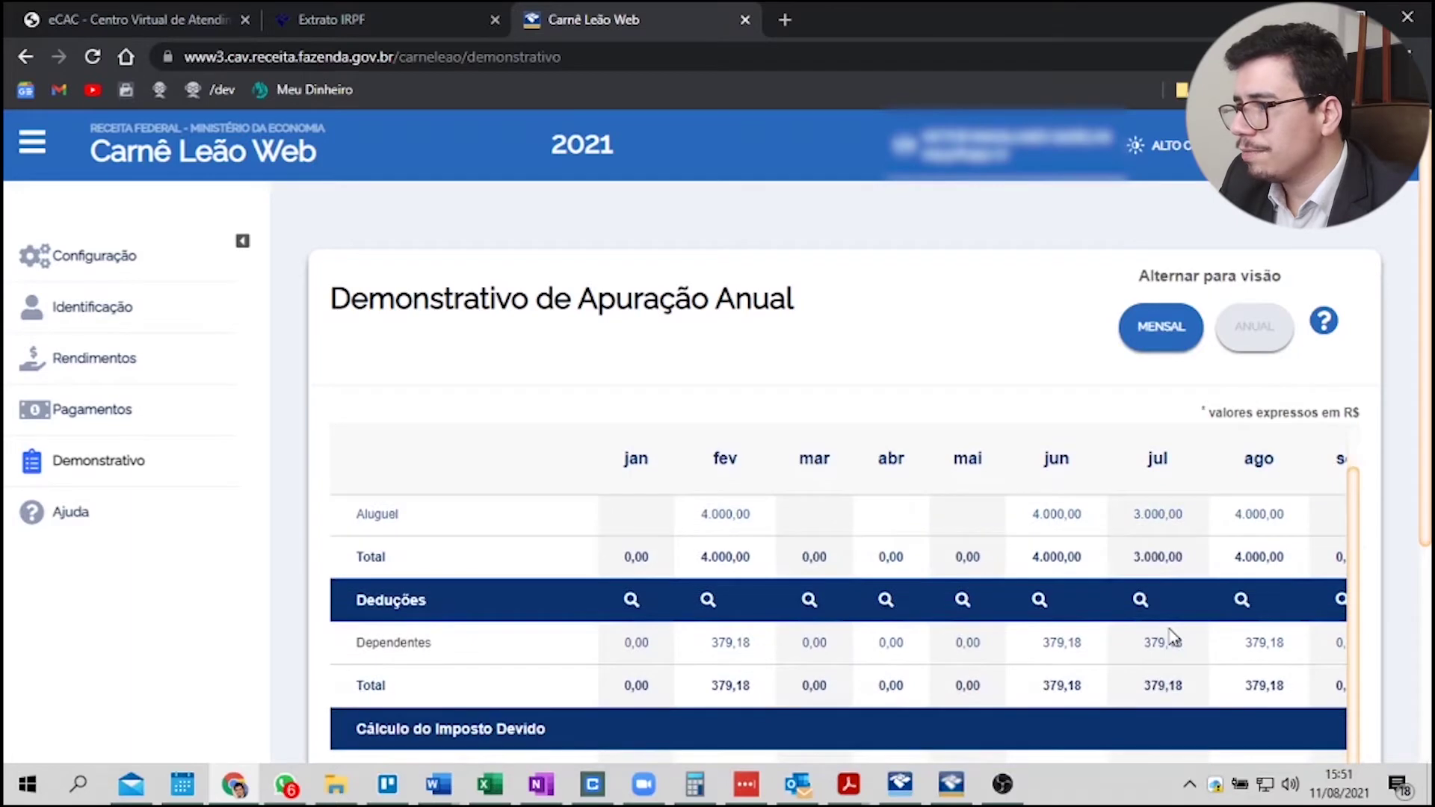
scroll(1385, 643, down, 4)
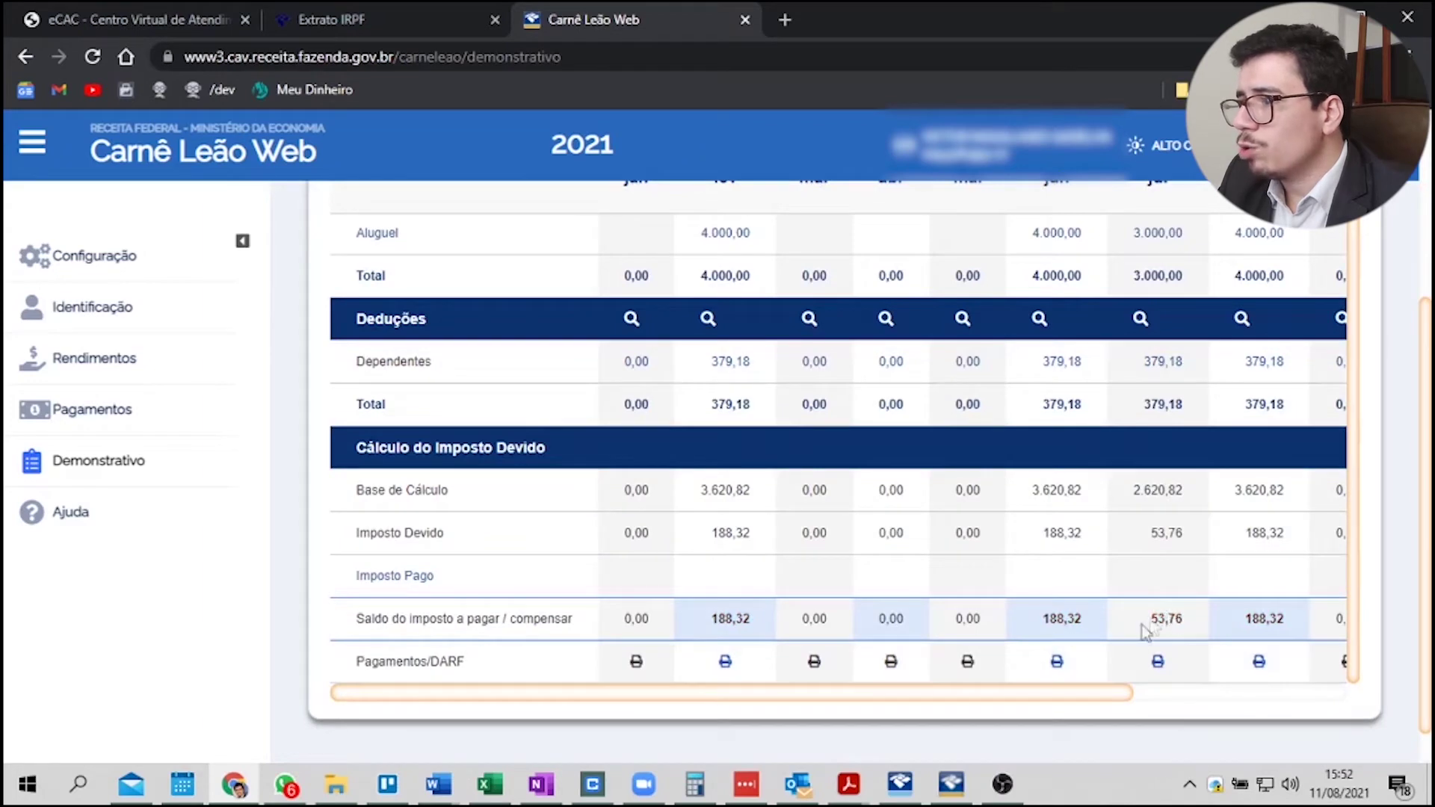
scroll(1165, 624, up, 1)
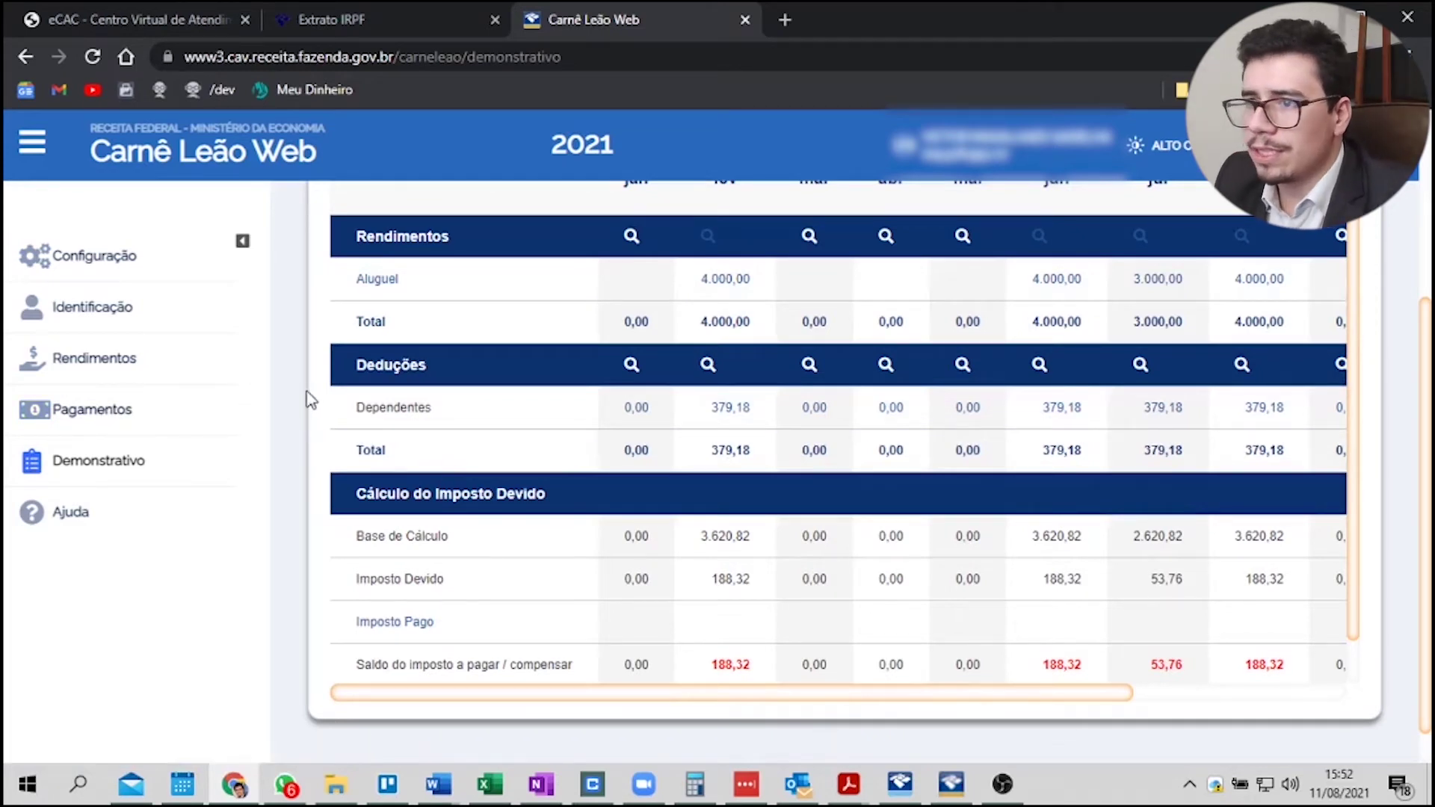
Step: Check the Pagamentos page, then return to the annual Demonstrativo and generate the DARF for July
click(100, 415)
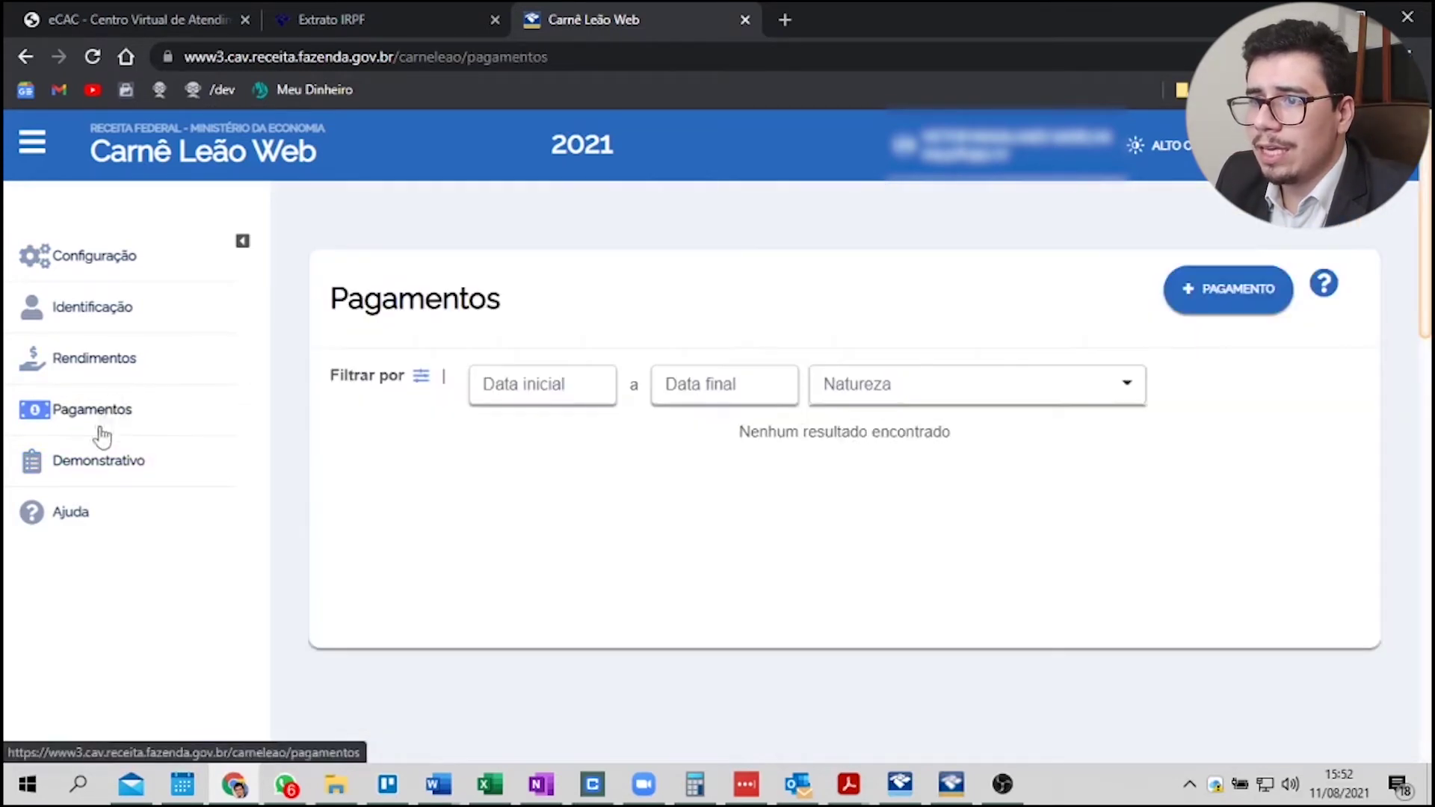
click(107, 474)
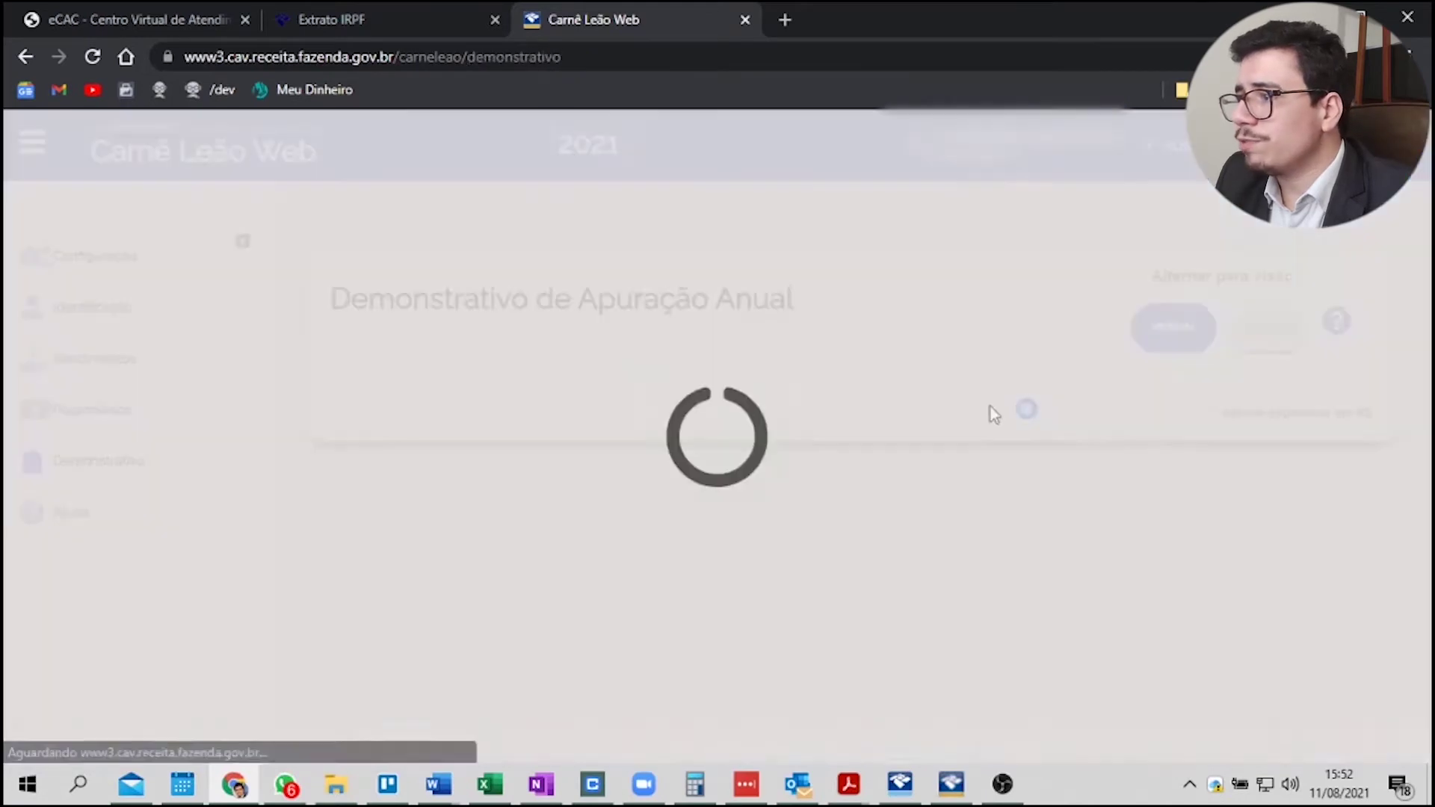
scroll(1181, 609, down, 1)
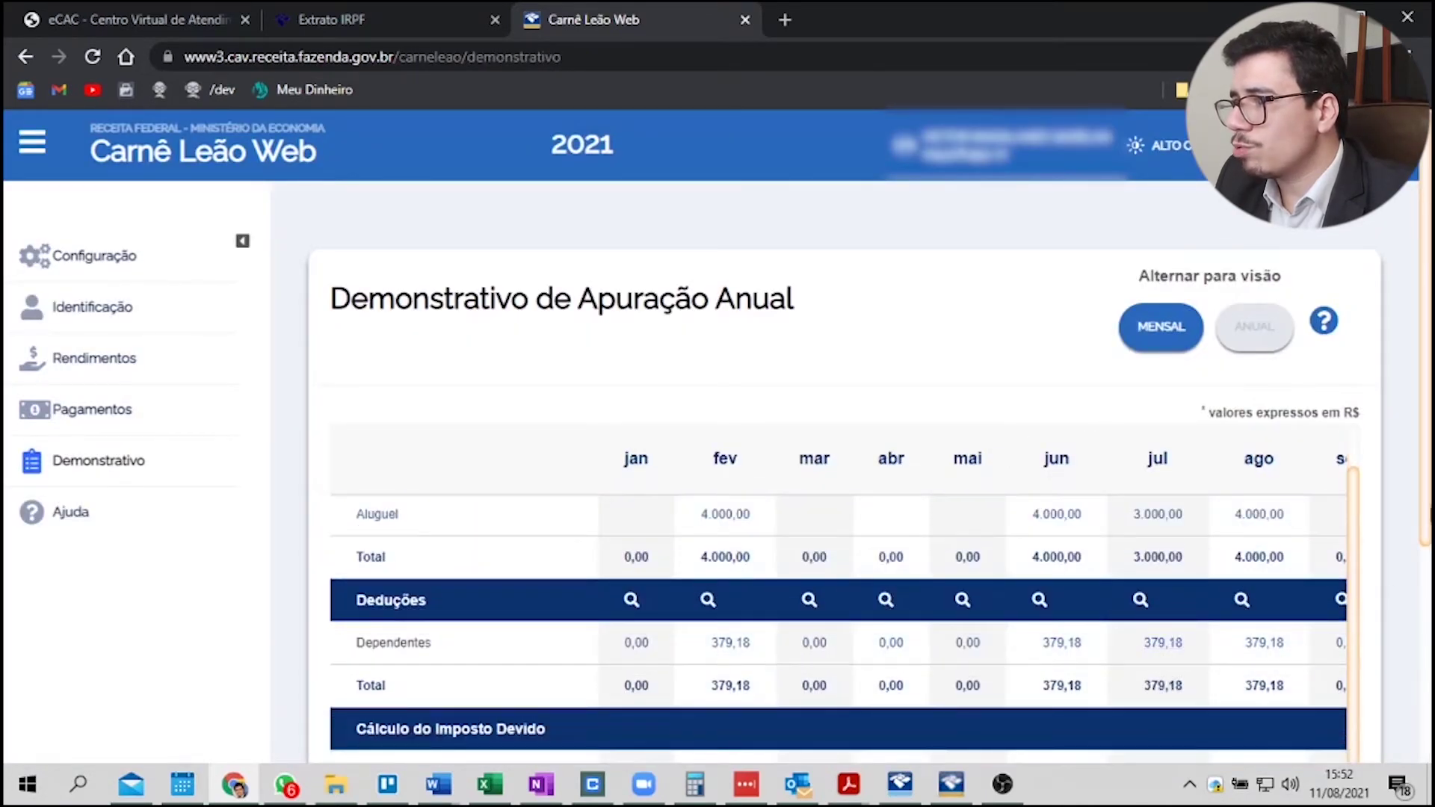
scroll(1394, 606, down, 4)
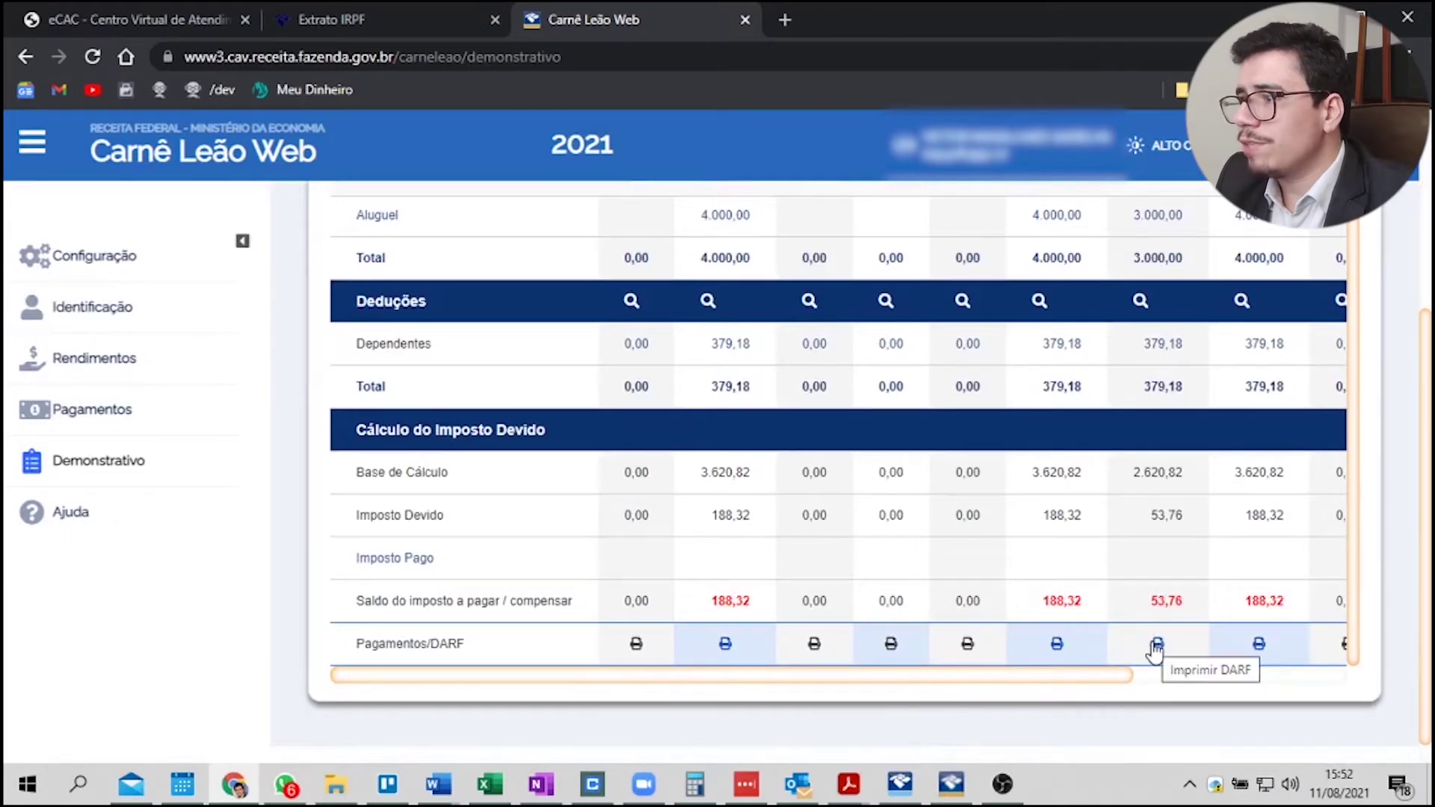
click(1160, 647)
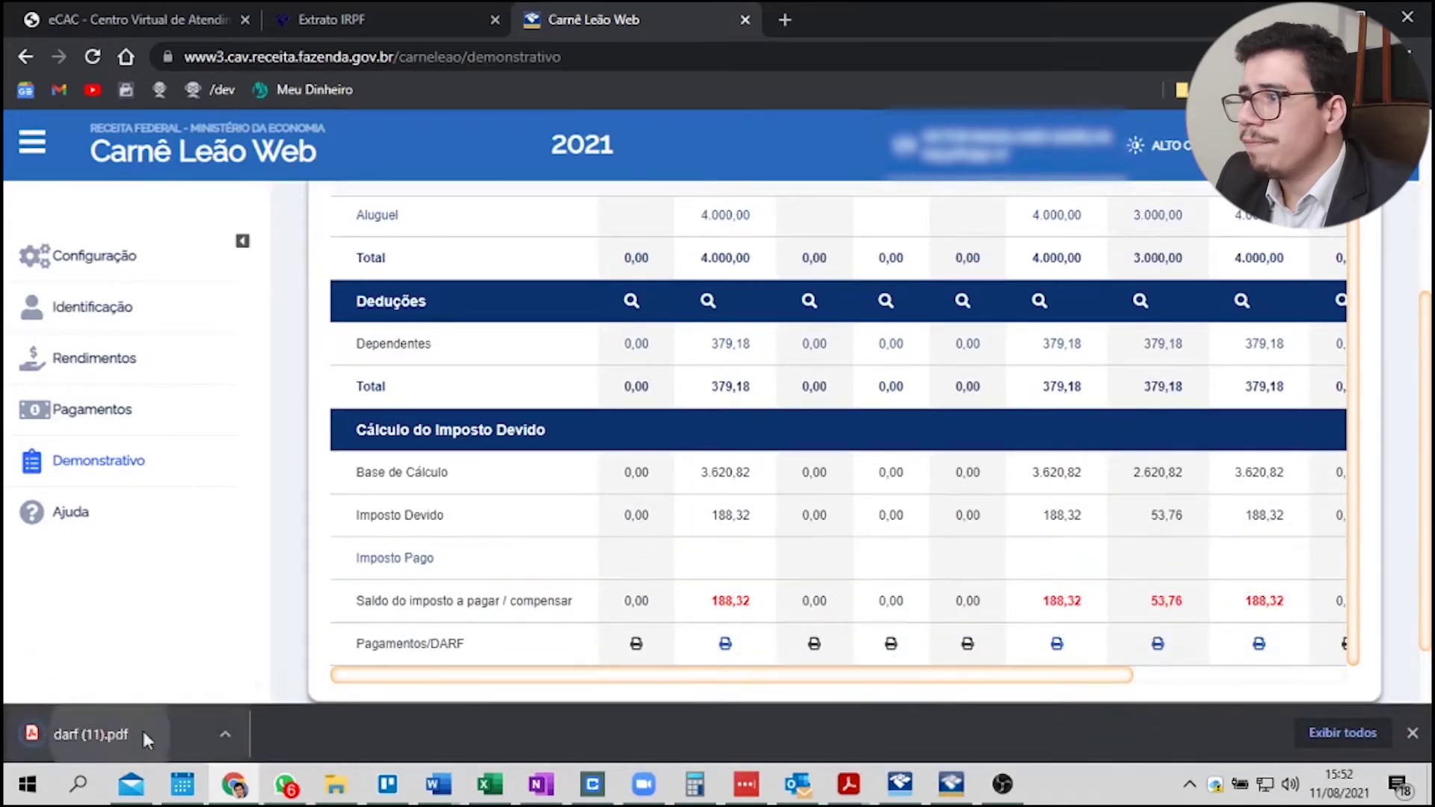
Step: Open the downloaded DARF PDF and review its assessment period, revenue code, due date and amounts on both copies
click(142, 734)
scroll(1065, 446, down, 5)
scroll(1066, 446, up, 5)
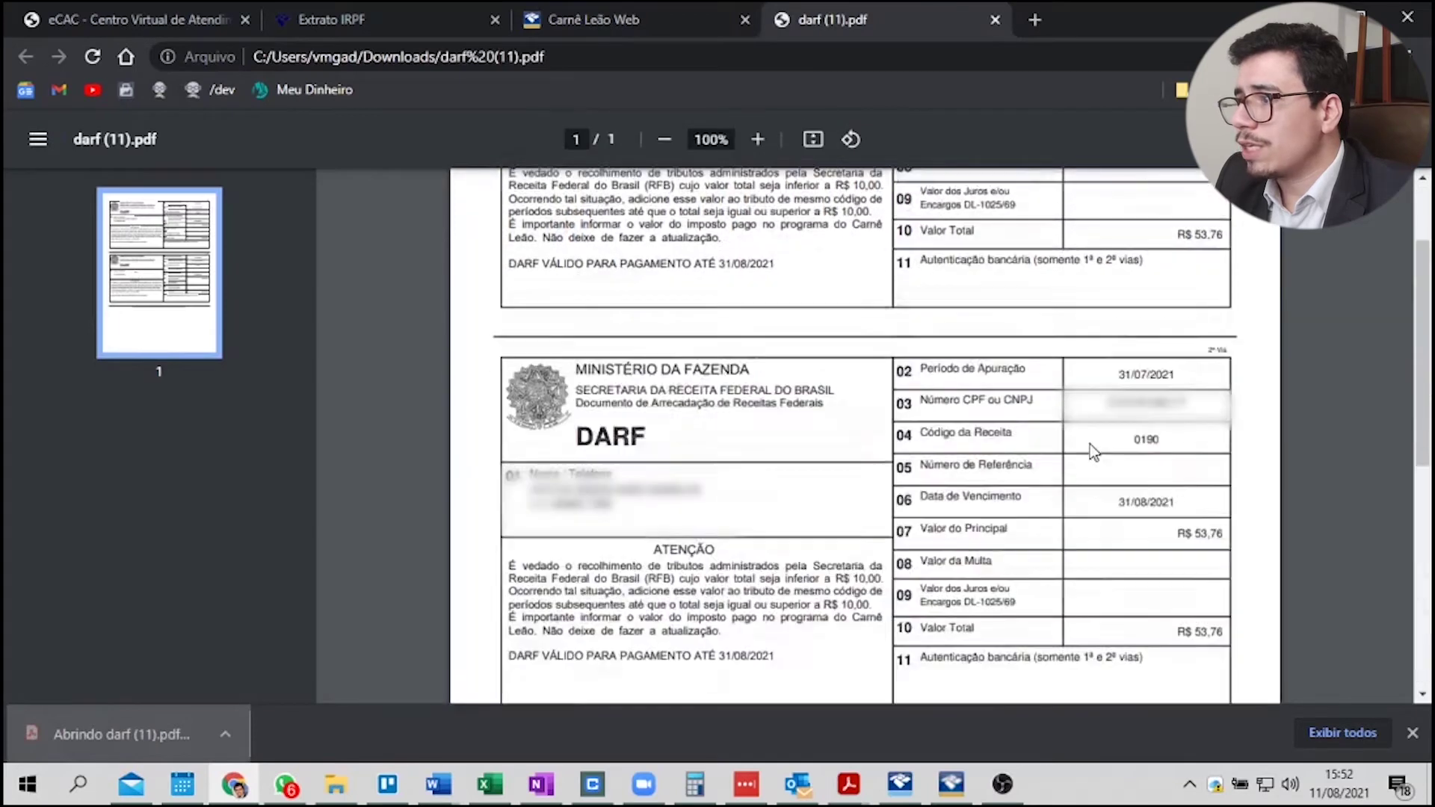
scroll(1065, 441, down, 5)
scroll(1063, 440, up, 5)
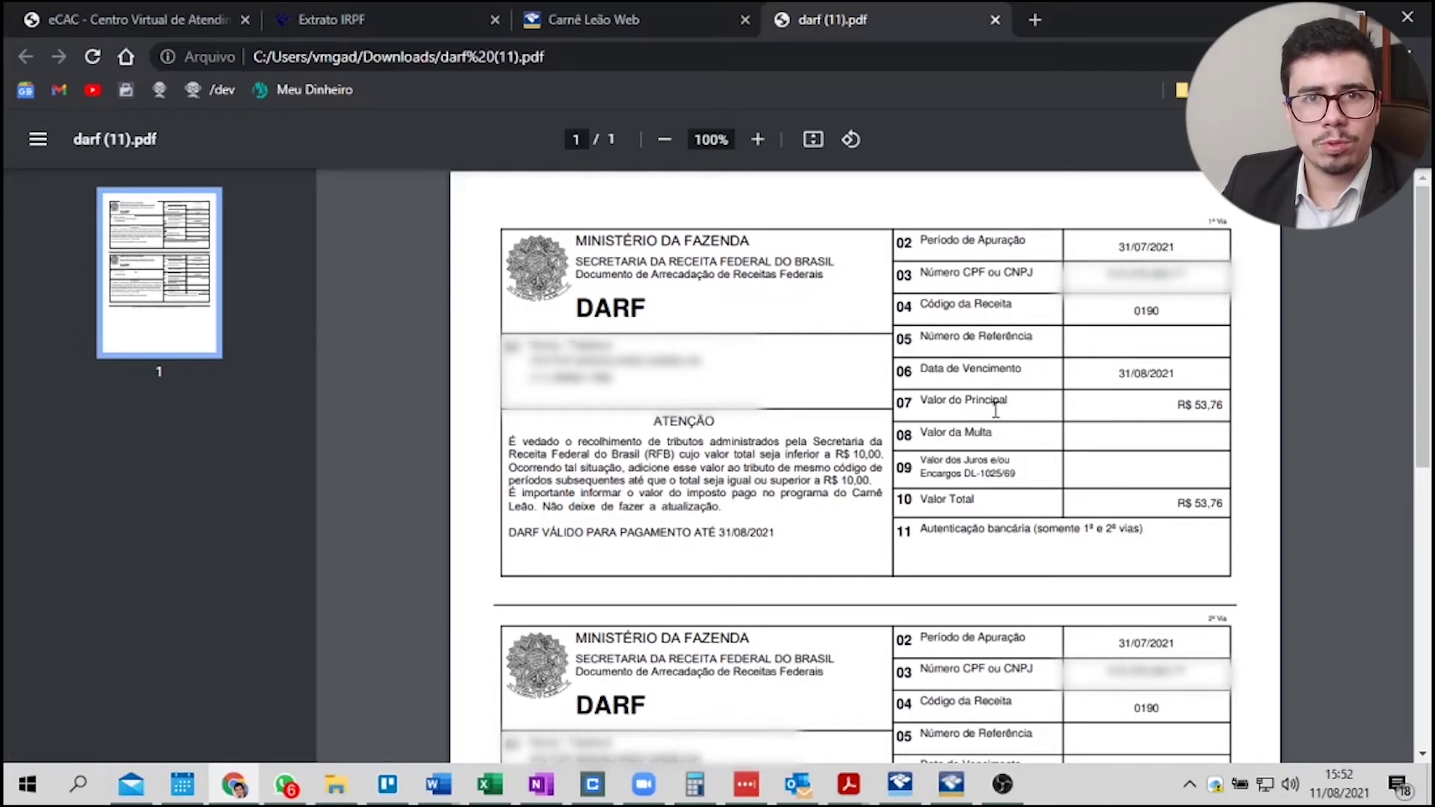
Step: Return to the annual Demonstrativo and examine the Imposto Pago row beside the tax balance for July
click(625, 18)
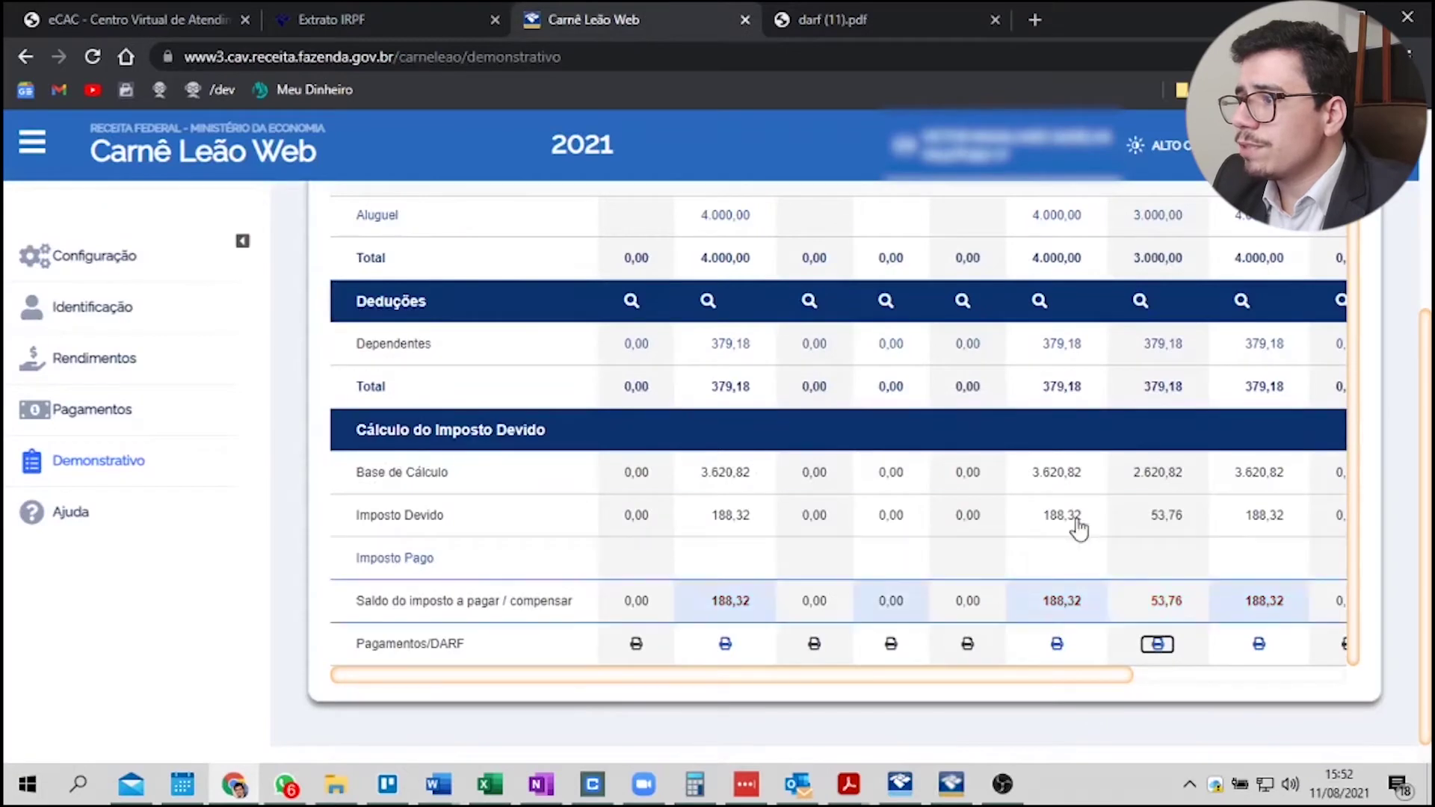
scroll(1226, 559, up, 1)
scroll(1226, 559, down, 1)
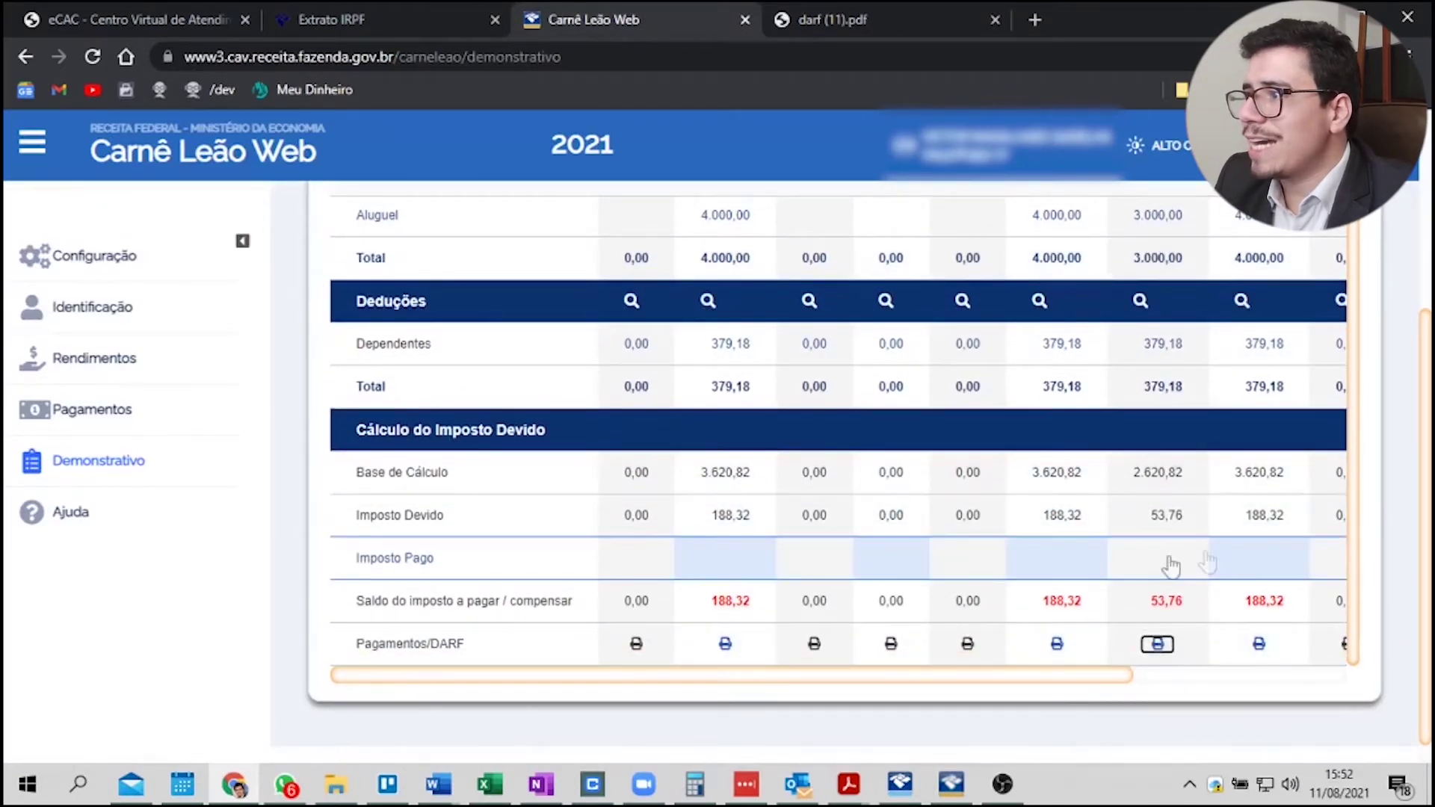
scroll(1188, 560, up, 1)
scroll(1201, 562, up, 4)
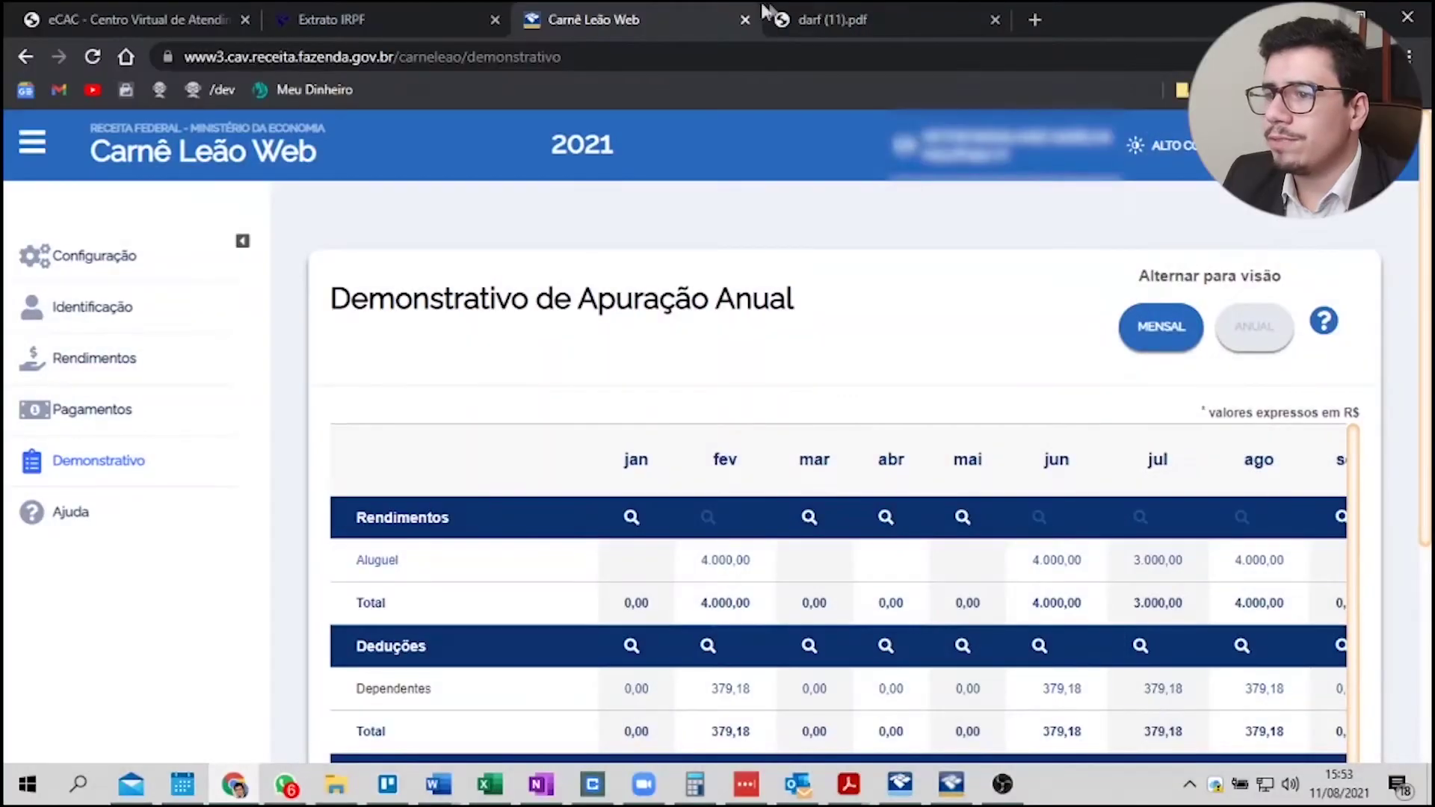
Step: Search Google for "carne leão" in place of the open DARF document
click(864, 10)
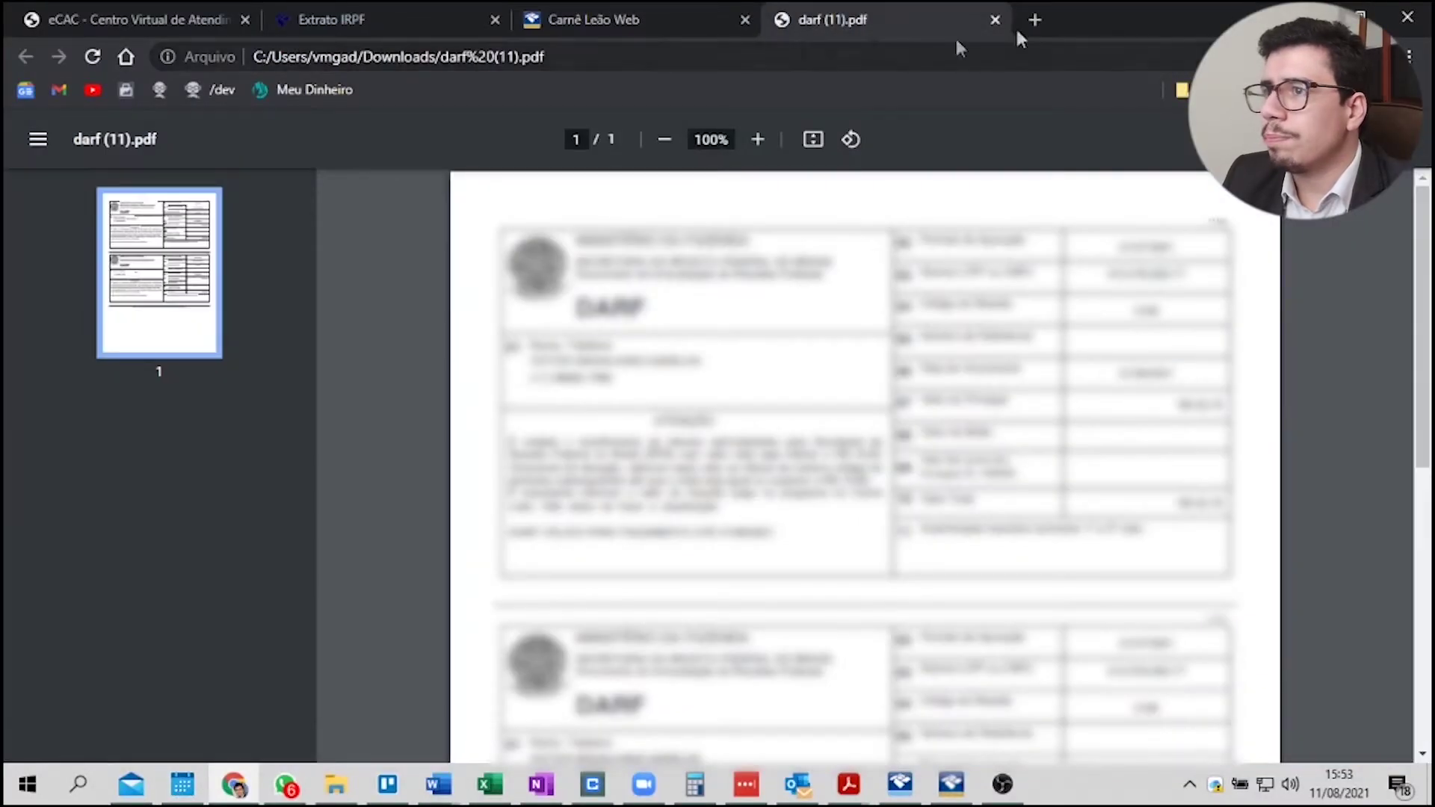
click(885, 66)
text(cae)
key(BackSpace)
text(rne leão)
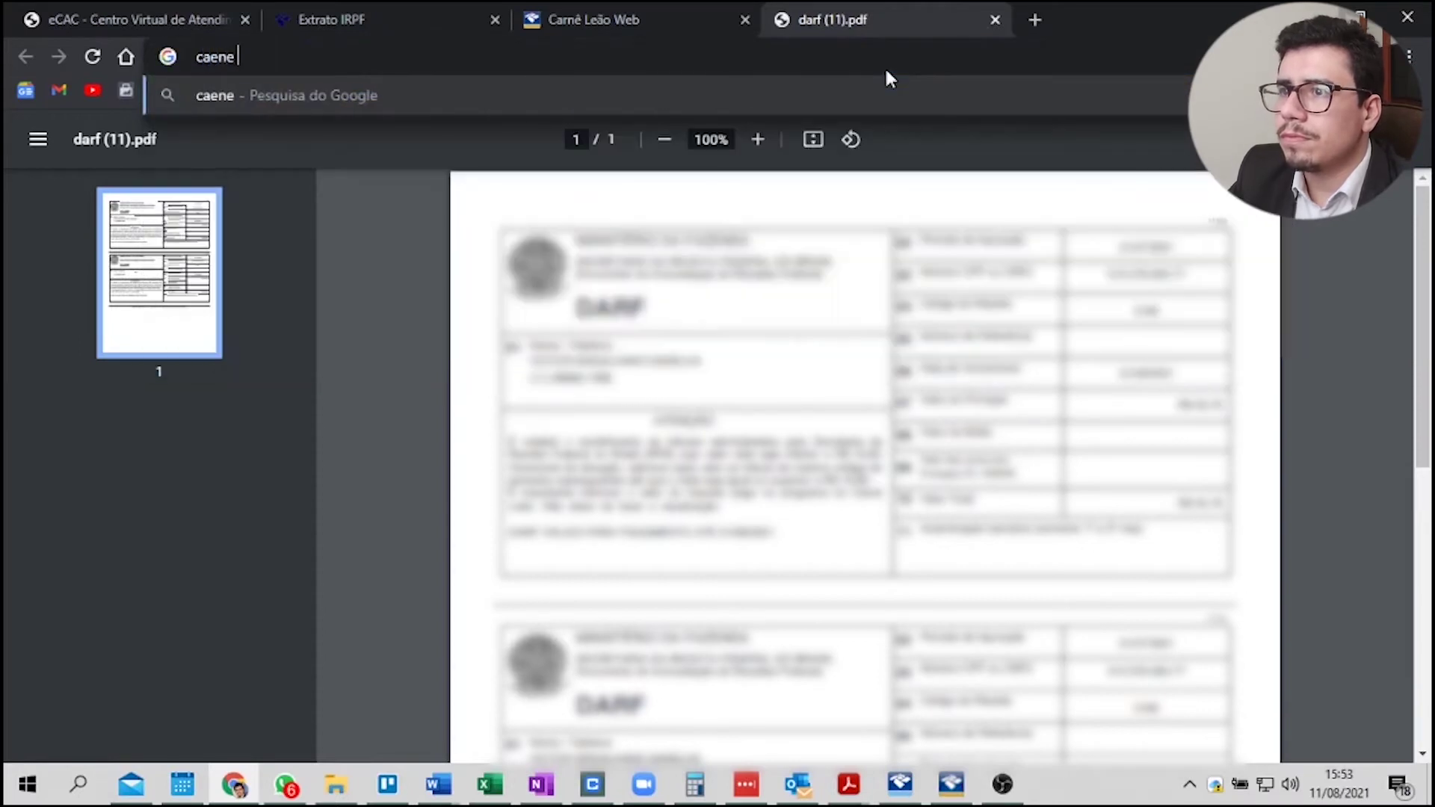
key(Return)
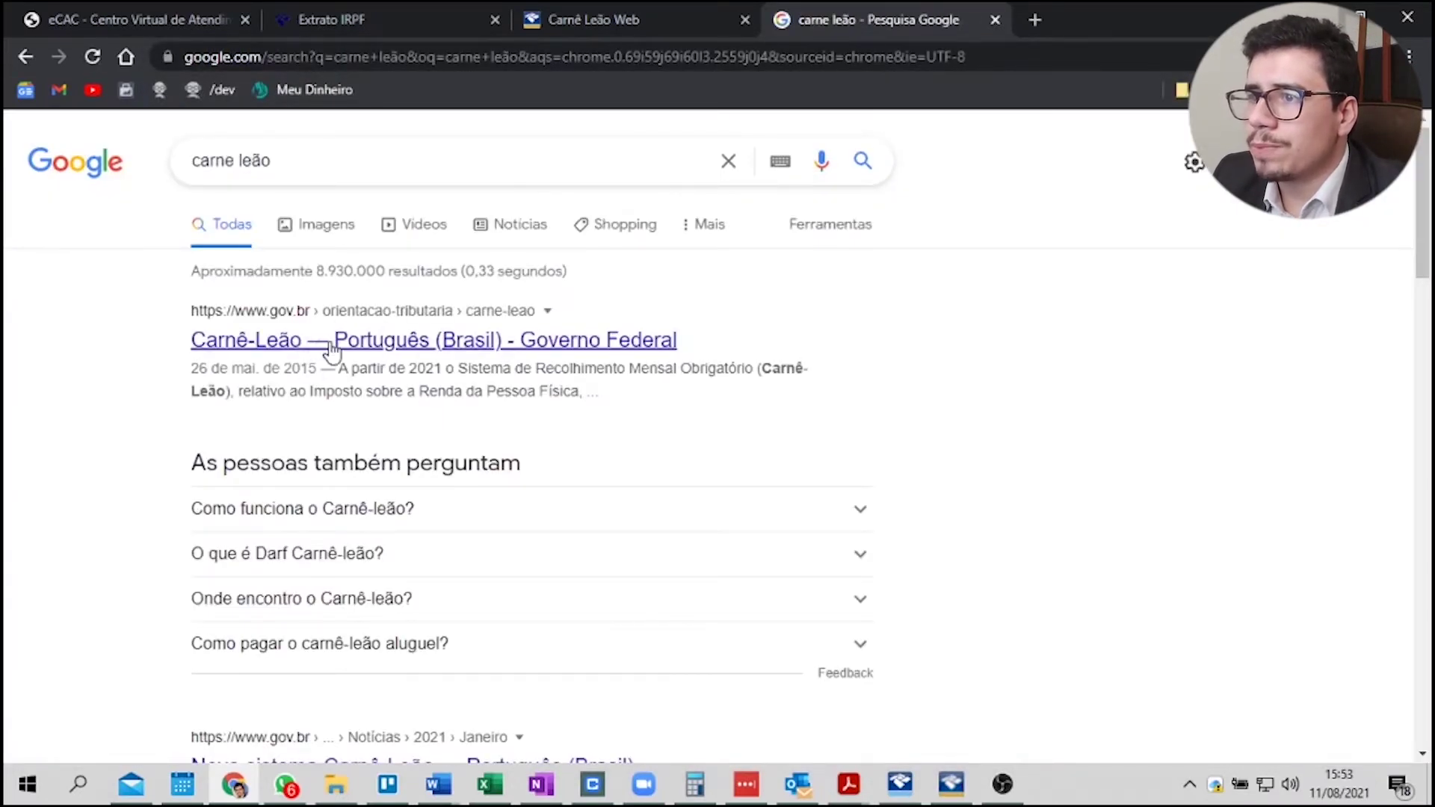
Step: Open the Receita Federal Carnê-Leão page from the search results and find the list of Carnê-Leão programs by year
click(288, 338)
scroll(851, 555, down, 12)
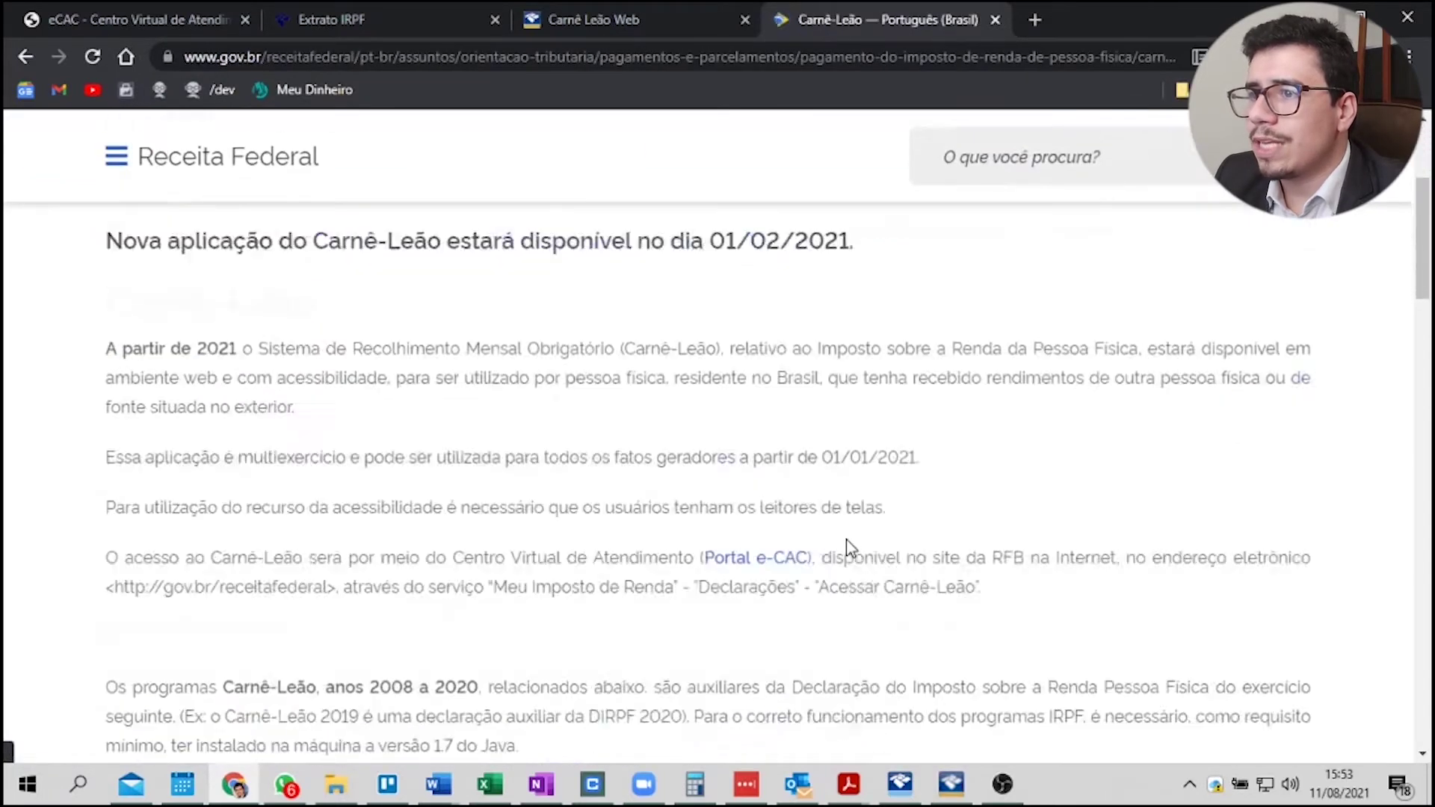
scroll(647, 398, up, 2)
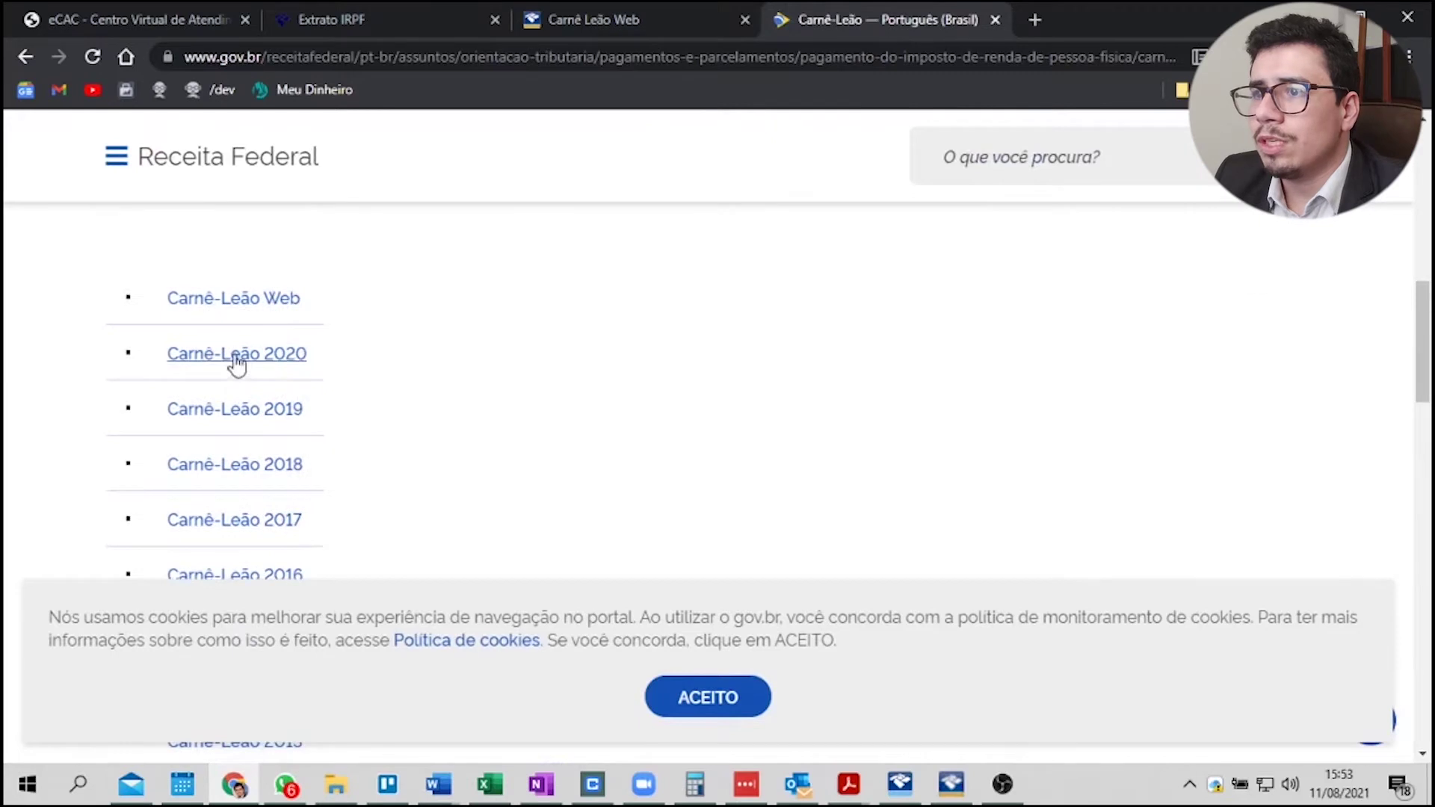
Step: Accept the site's cookies, open the Carnê-Leão 2020 program page and locate the Windows installer LEAO2020Win32v1.0.exe
click(710, 716)
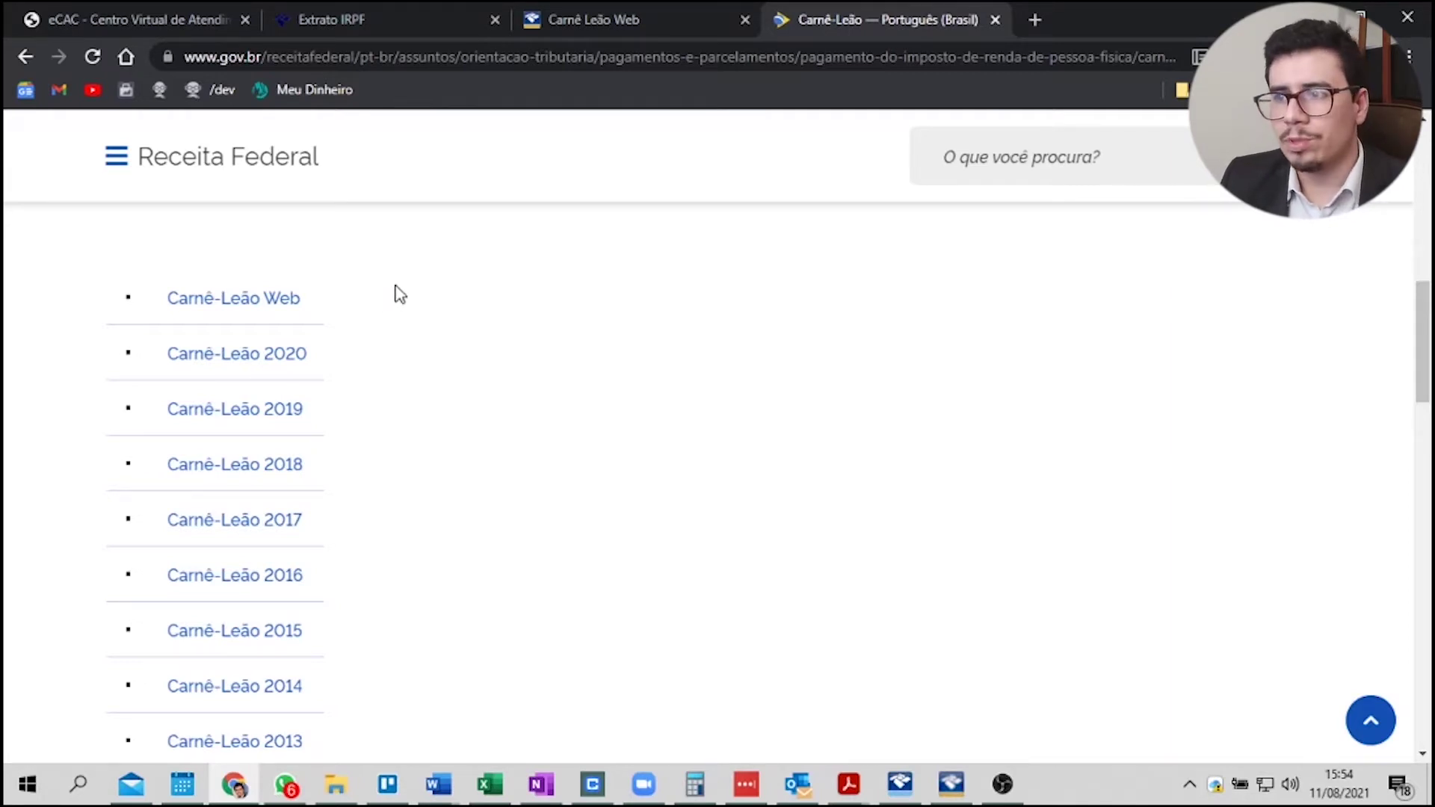
click(294, 353)
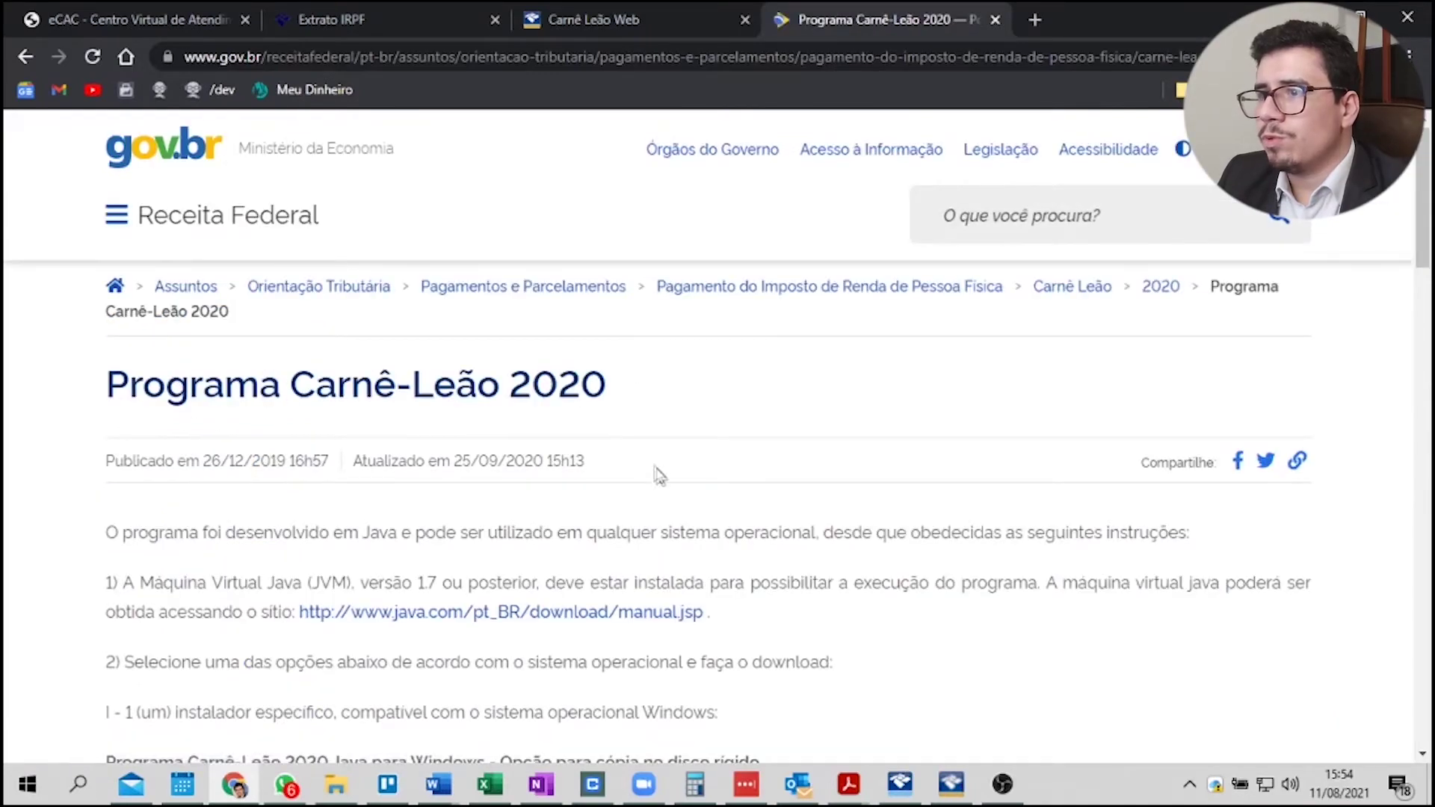
scroll(658, 475, down, 2)
scroll(562, 427, down, 4)
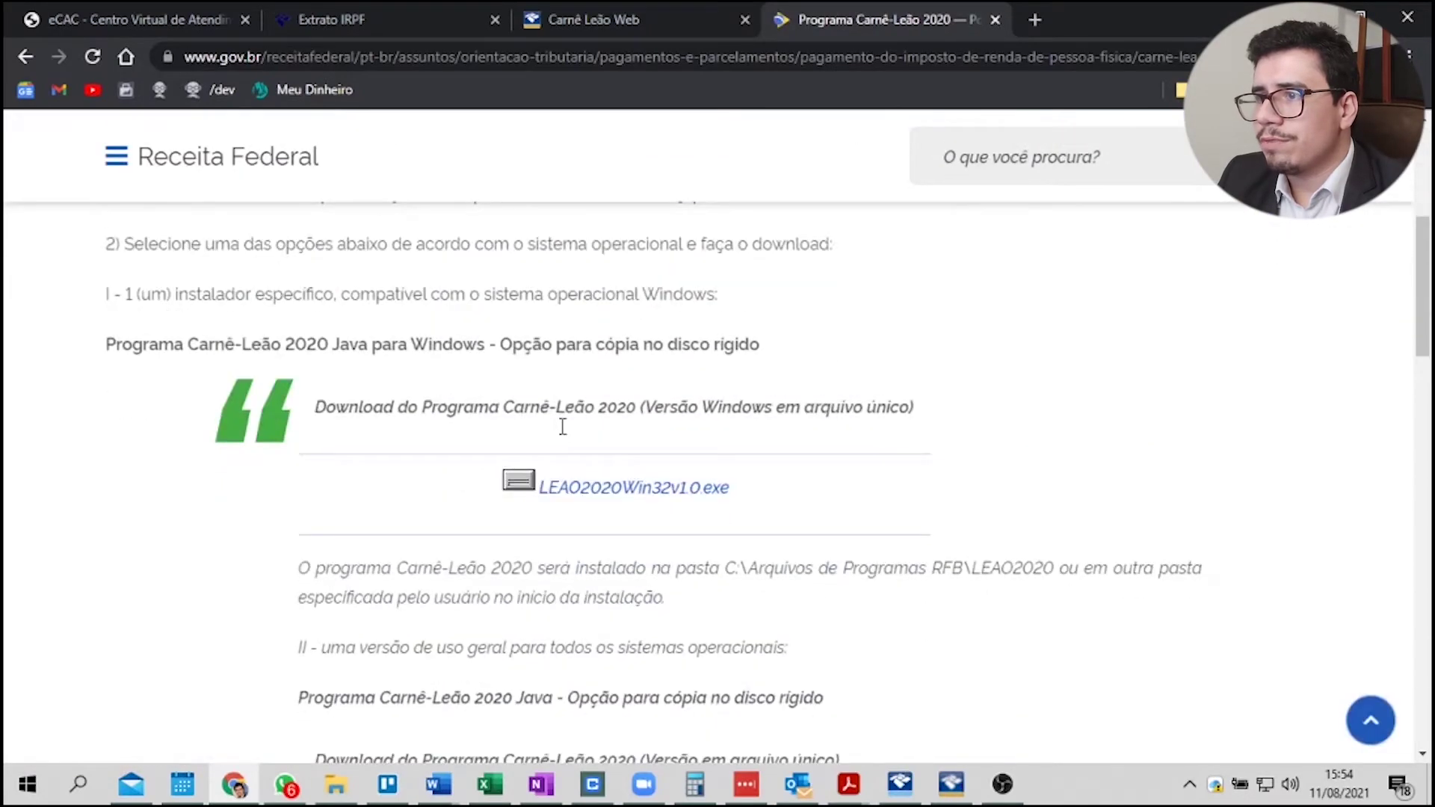
scroll(562, 428, down, 4)
scroll(562, 428, up, 4)
drag(384, 408, 787, 437)
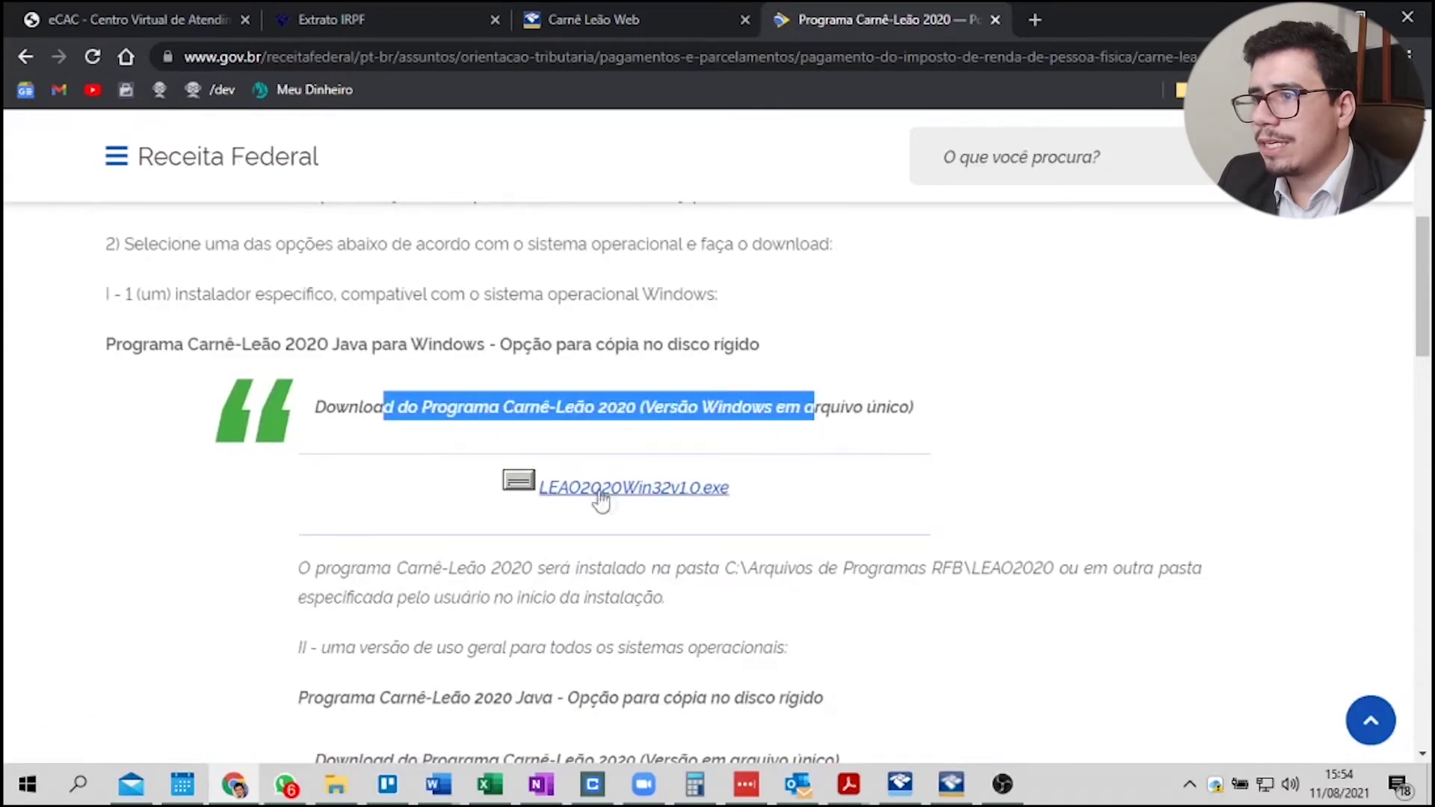
click(666, 404)
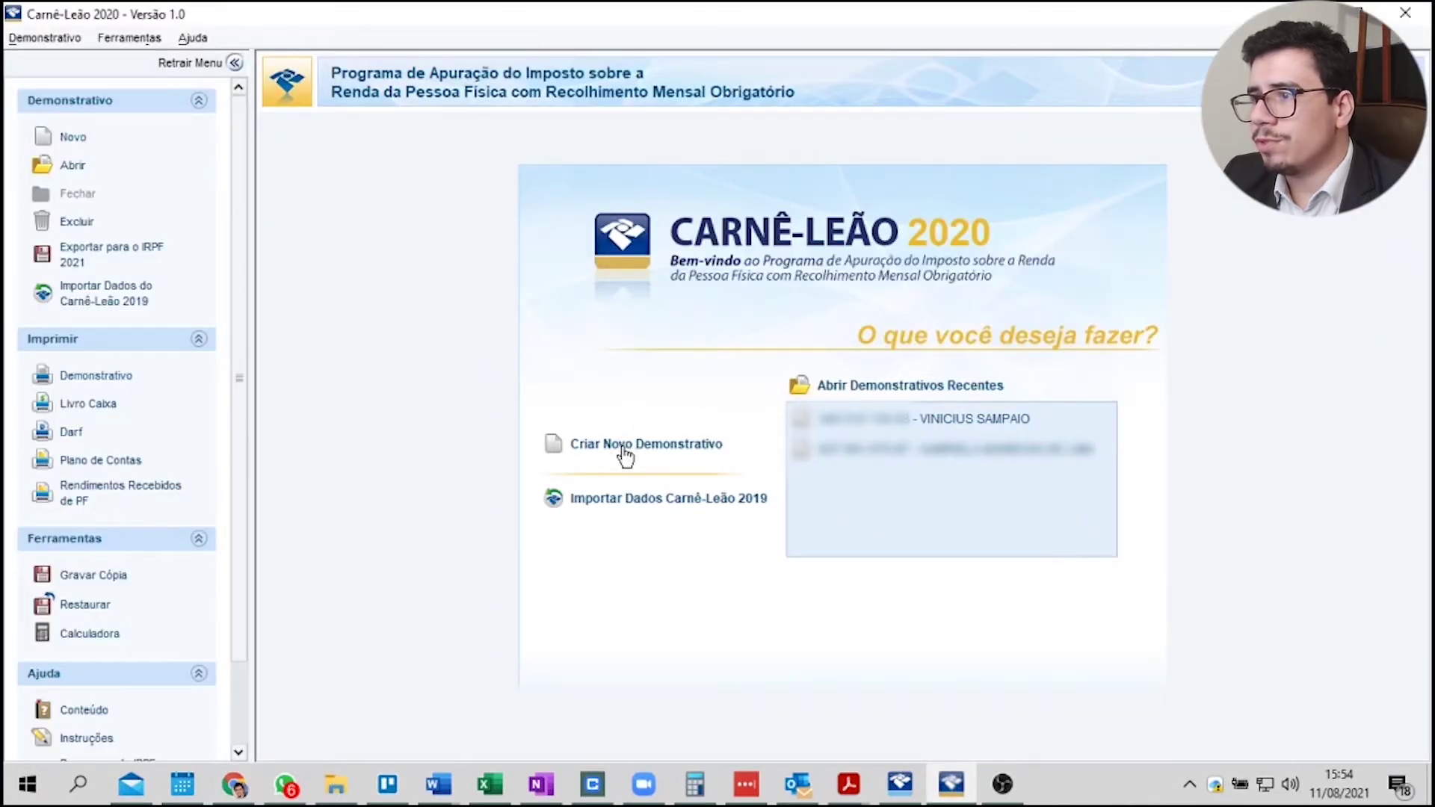
Step: In the Carnê-Leão 2020 program, open the taxpayer's recent demonstrativo and choose Outros as the Origem dos Rendimentos
click(969, 421)
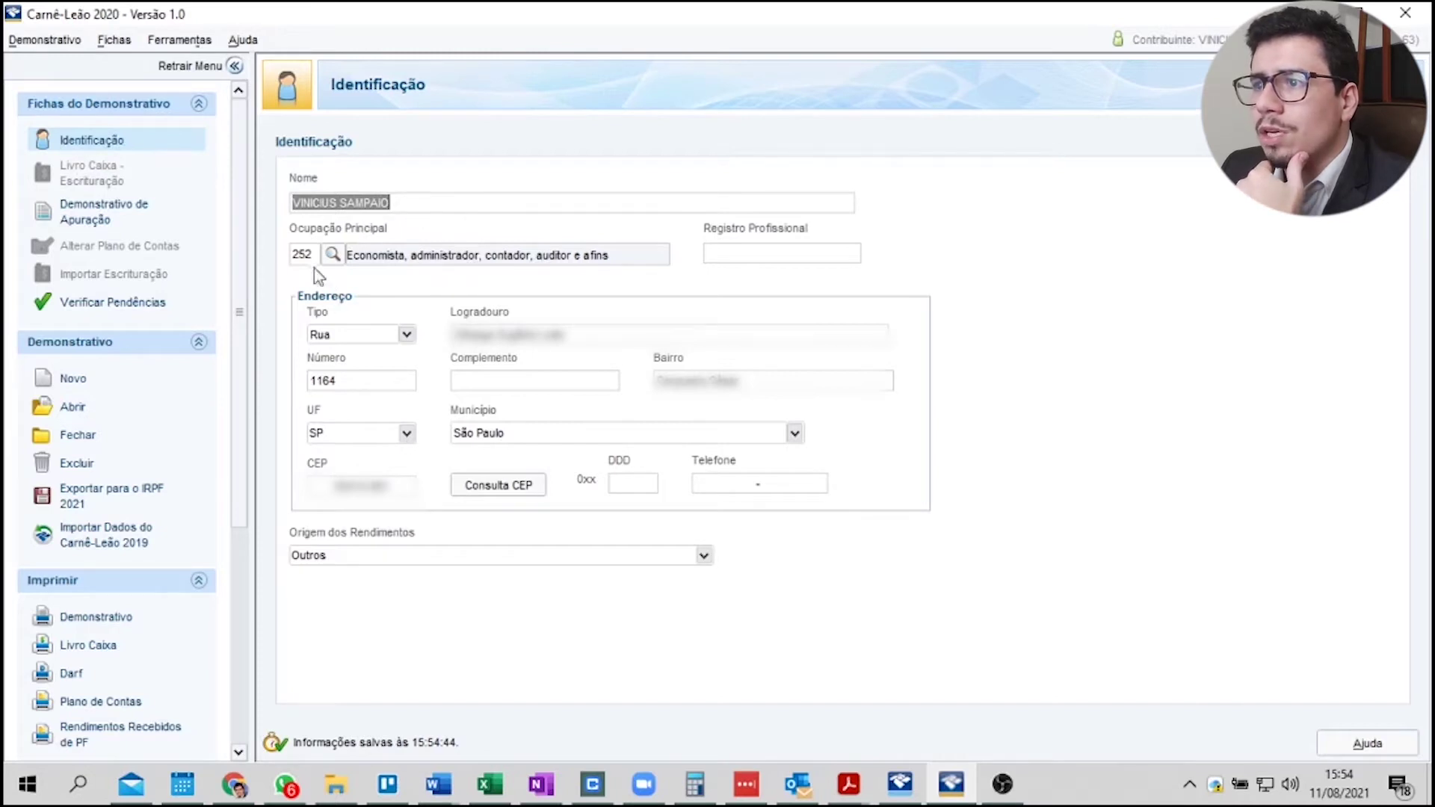
click(334, 255)
click(1059, 190)
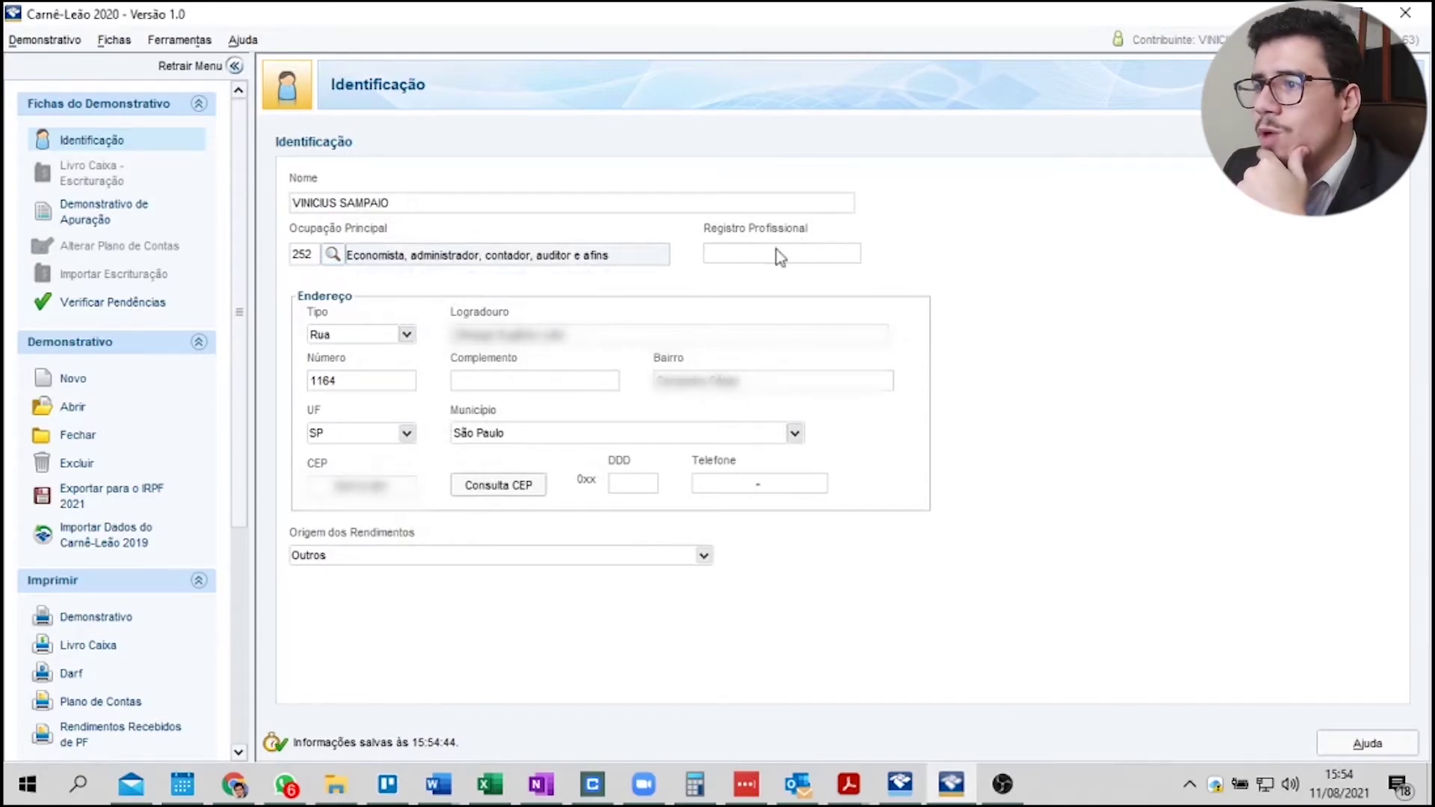
click(699, 557)
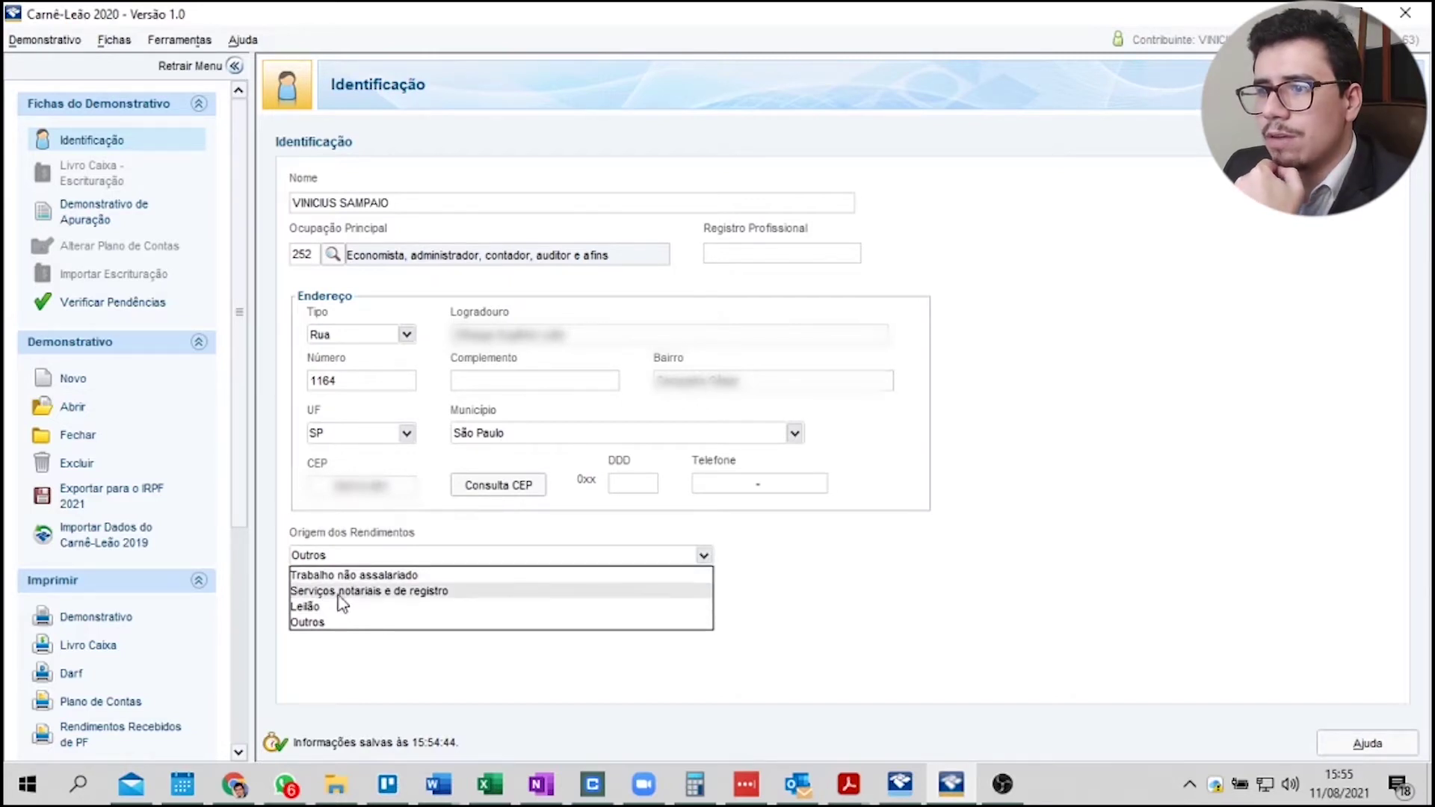
click(326, 621)
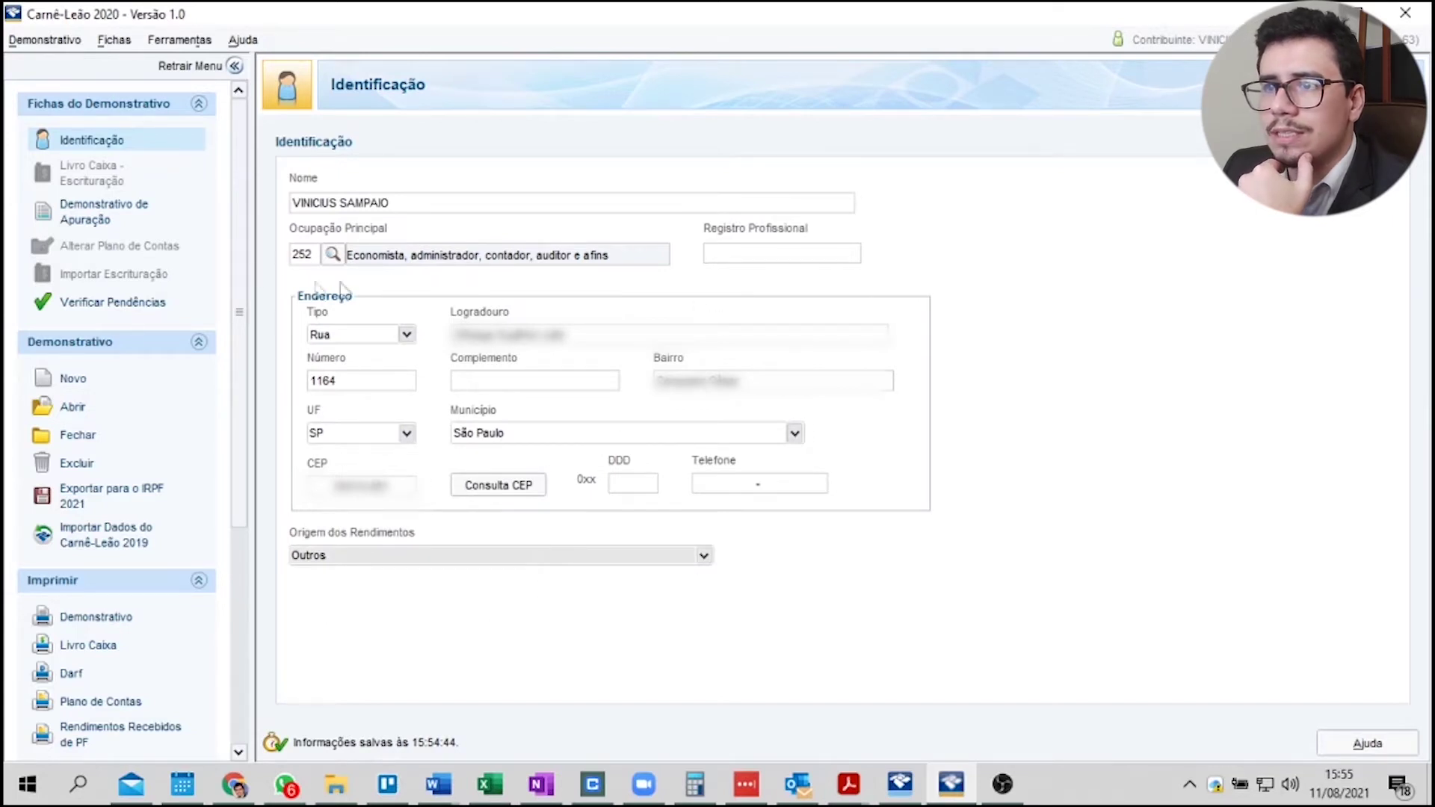
Step: Open the Demonstrativo de Apuração and enter 3.000,00 as January's Aluguéis income
click(105, 213)
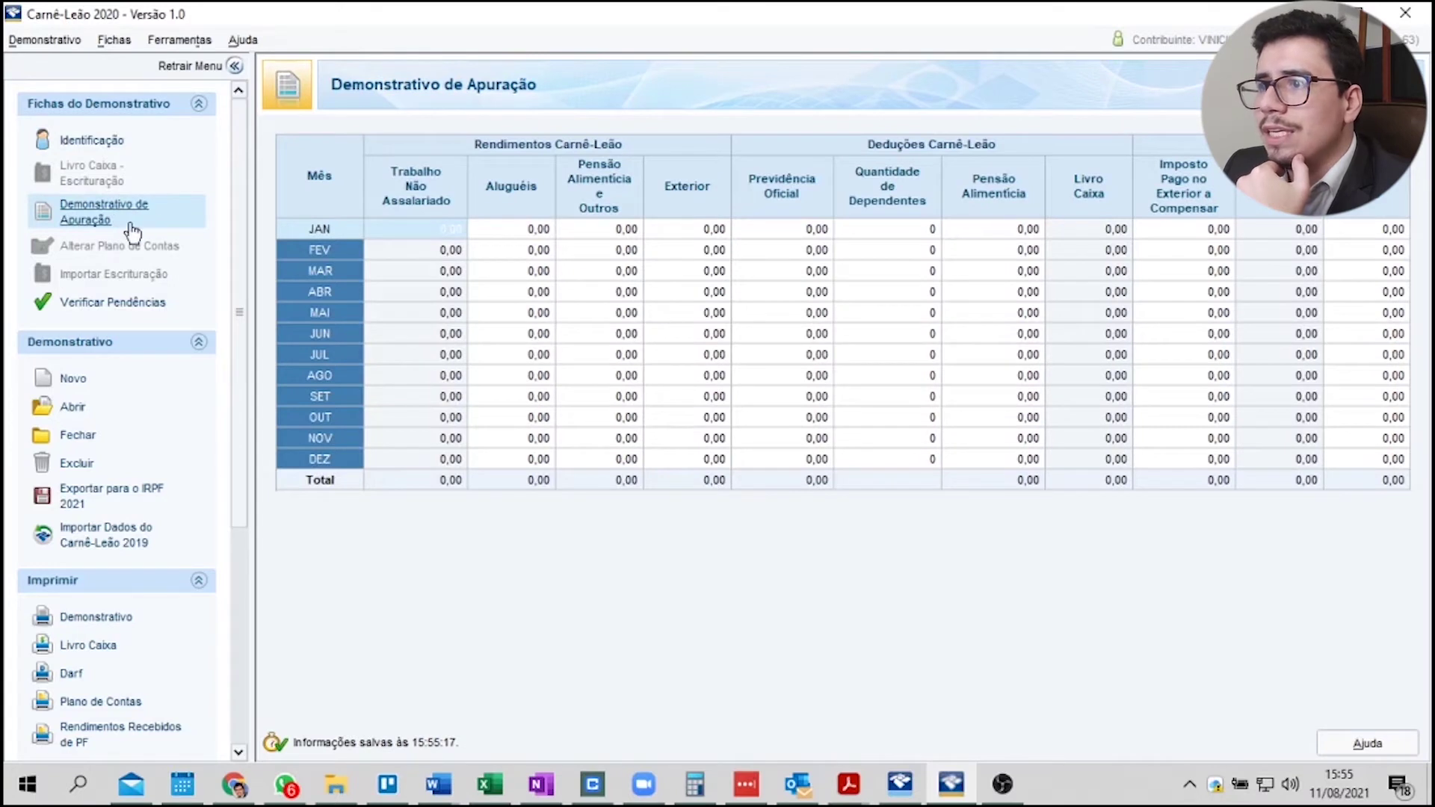
click(546, 231)
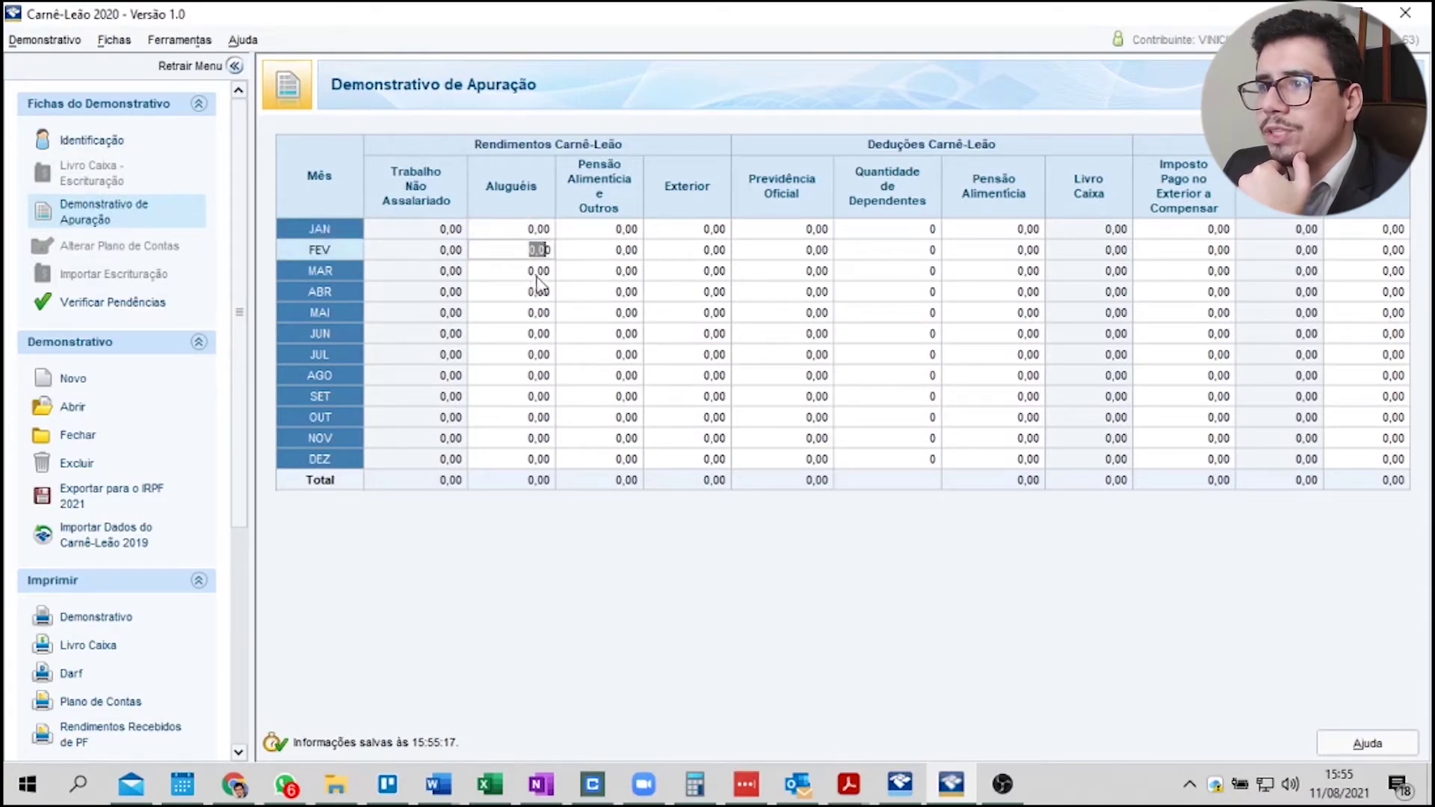
text(3.000)
key(Tab)
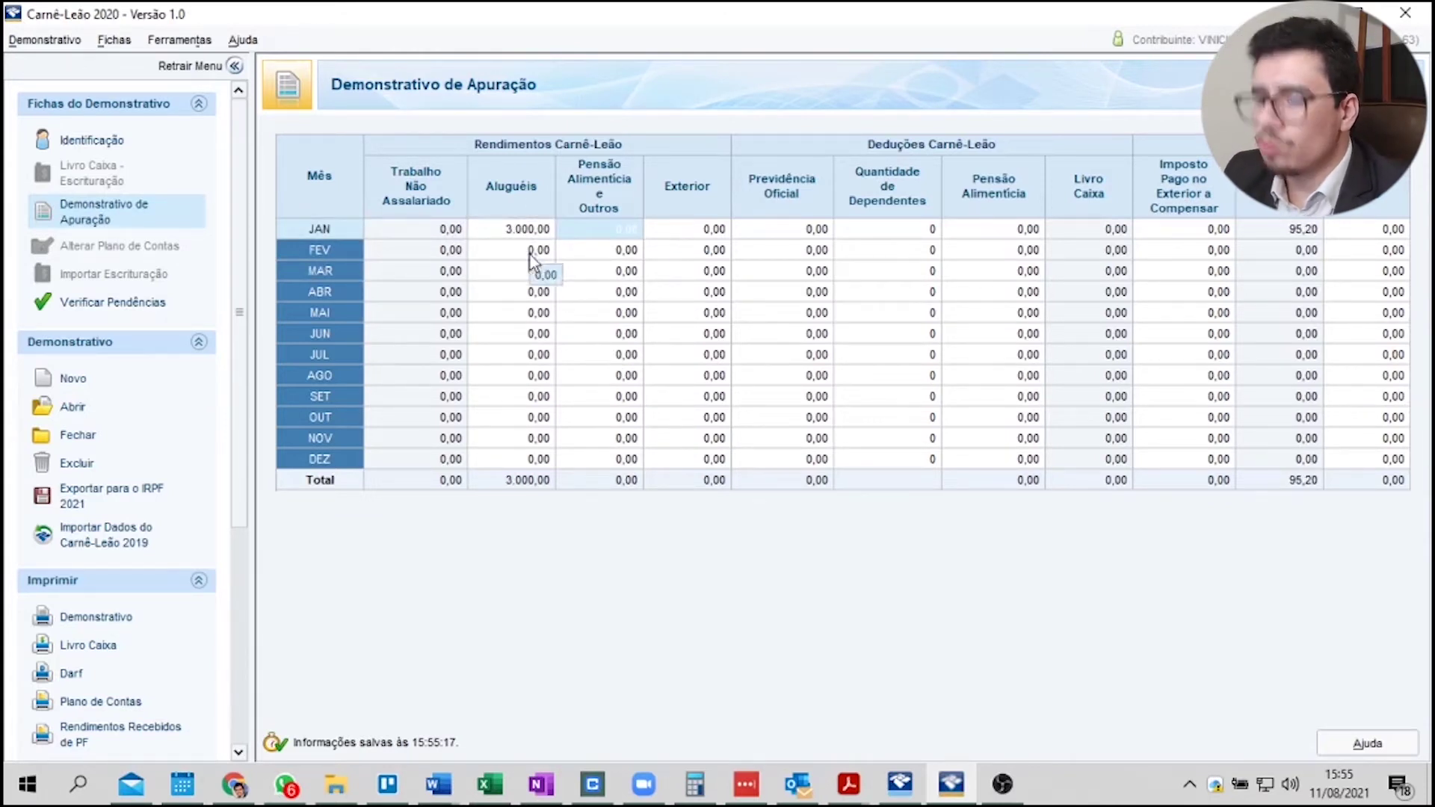
Step: Copy January's Aluguéis amount of 3.000,00 into every month from February to December
click(546, 231)
key(ctrl+c)
click(548, 251)
key(ctrl+v)
key(Down)
key(ctrl+v)
key(Down)
key(ctrl+v)
key(Down)
key(ctrl+v)
key(Down)
key(ctrl+v)
key(Down)
key(ctrl+v)
key(Down)
key(ctrl+v)
key(Down)
key(ctrl+v)
key(Down)
key(ctrl+v)
key(Down)
key(ctrl+v)
key(Down)
key(ctrl+v)
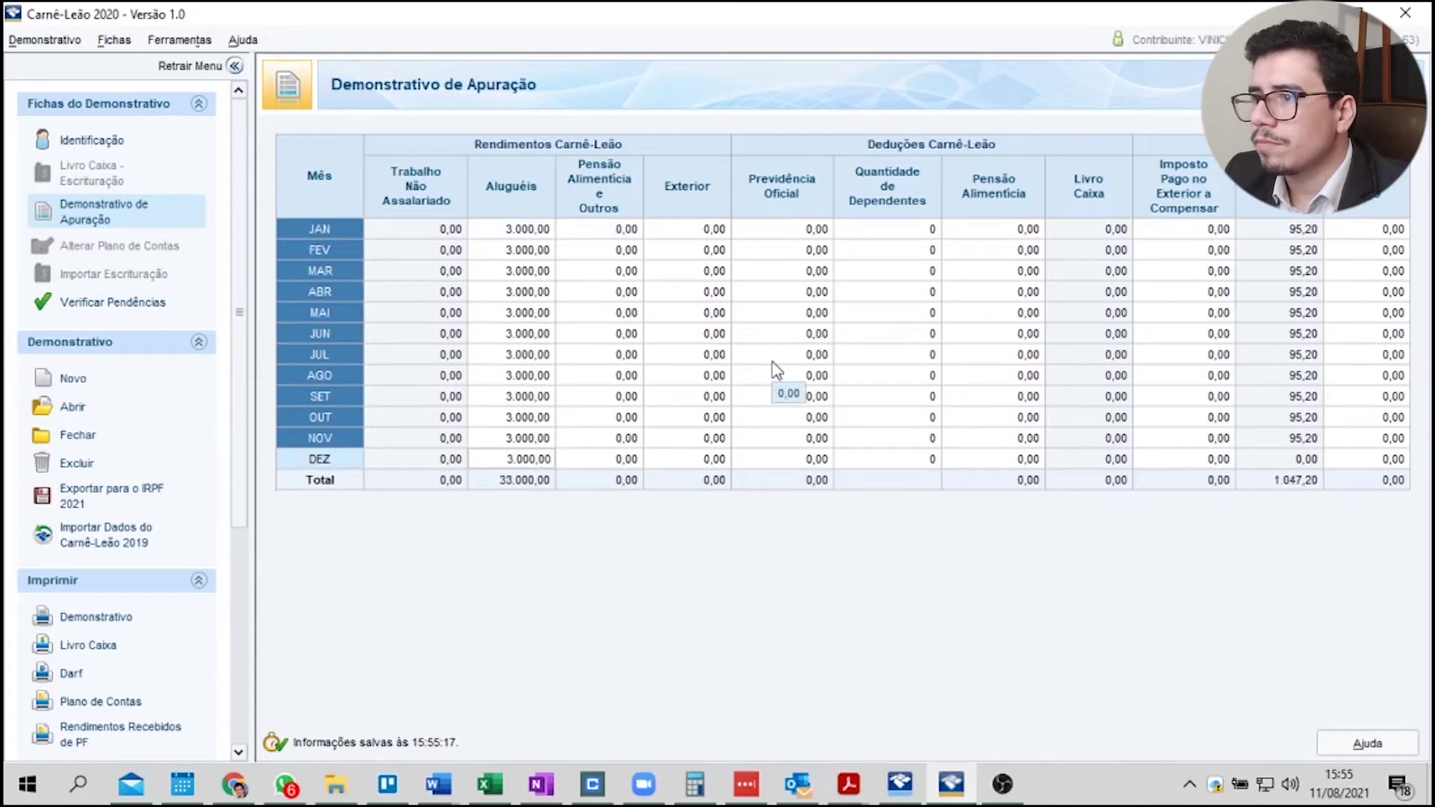
Step: Set the Quantidade de Dependentes to 2 for every month of the year
click(929, 232)
key(Tab)
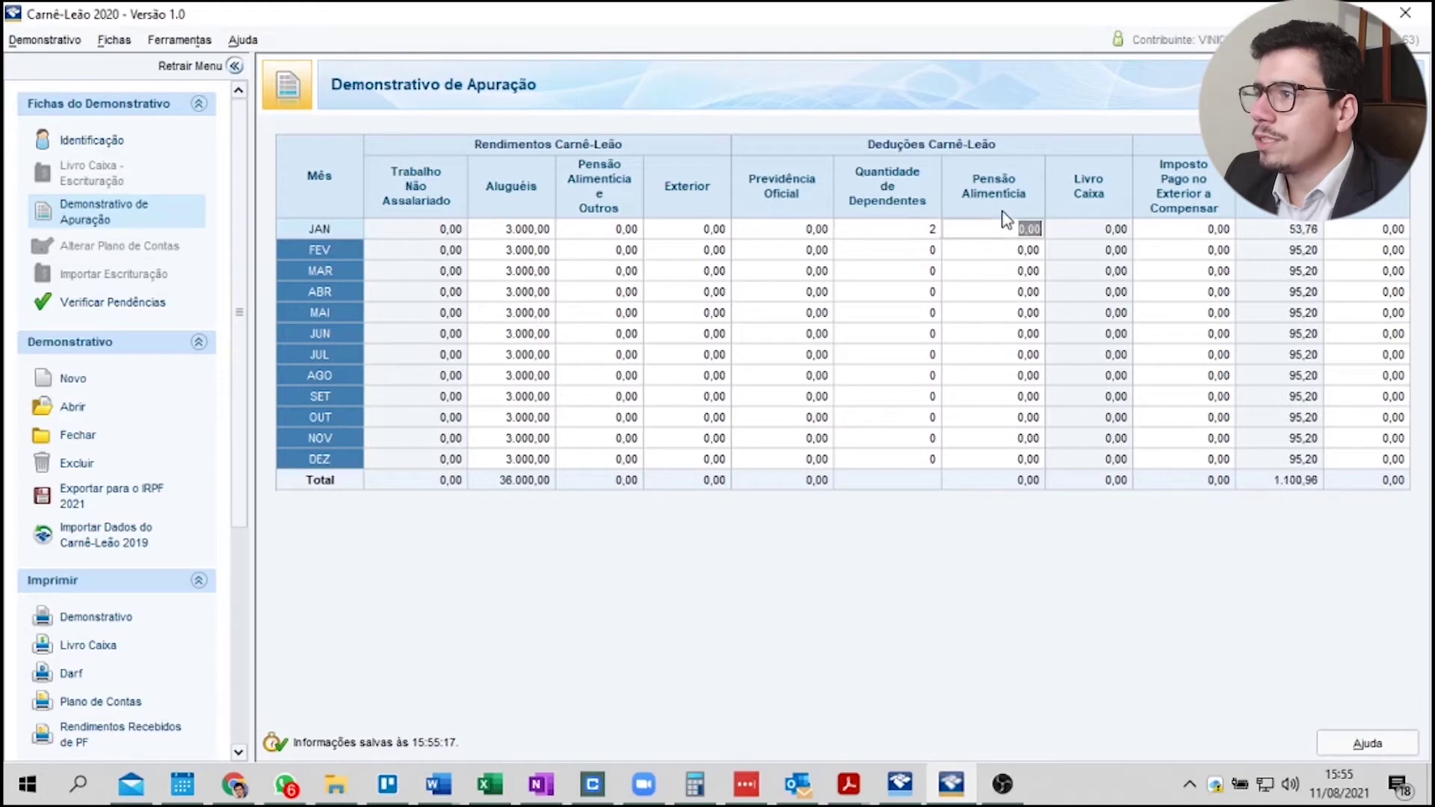
click(933, 238)
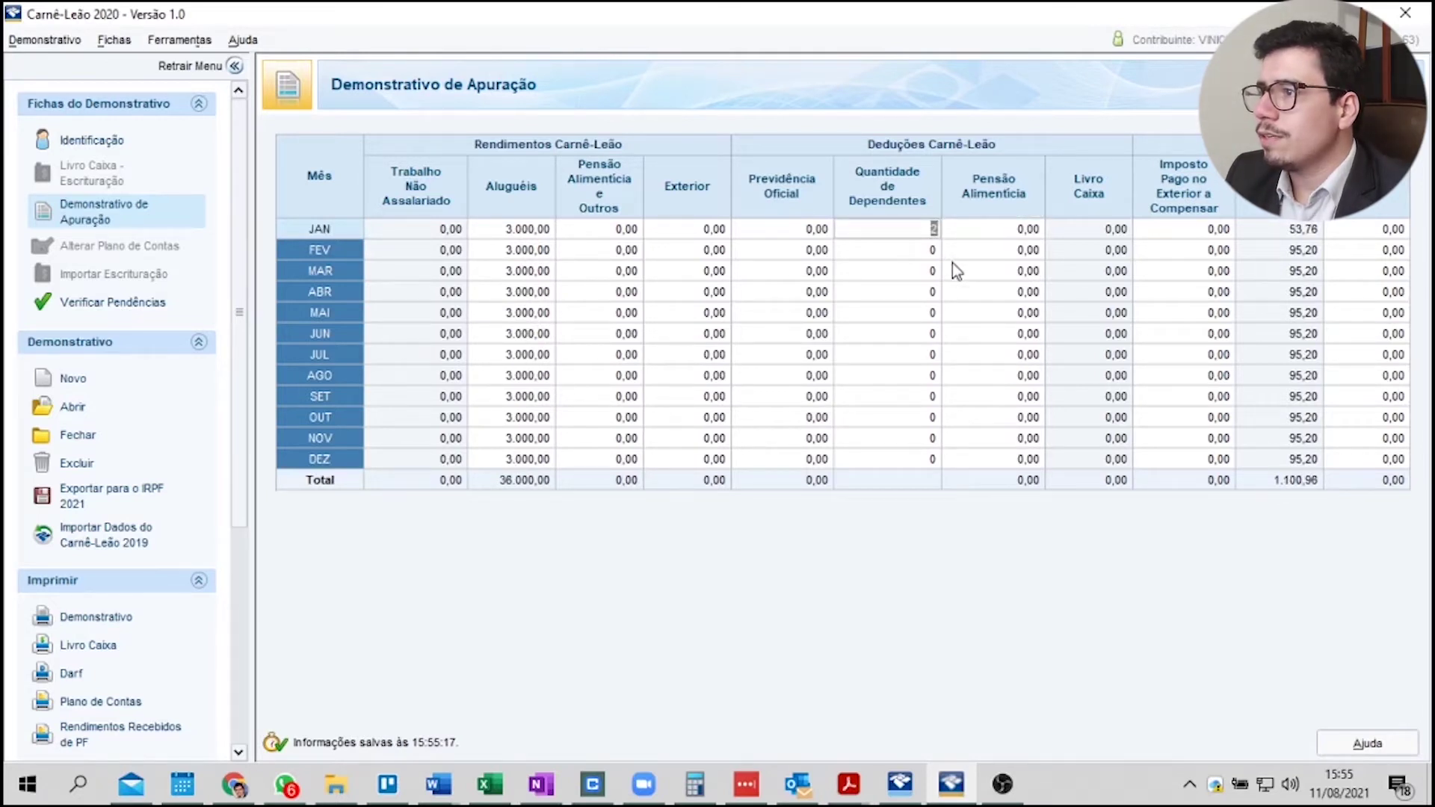
click(935, 254)
click(933, 272)
text(2)
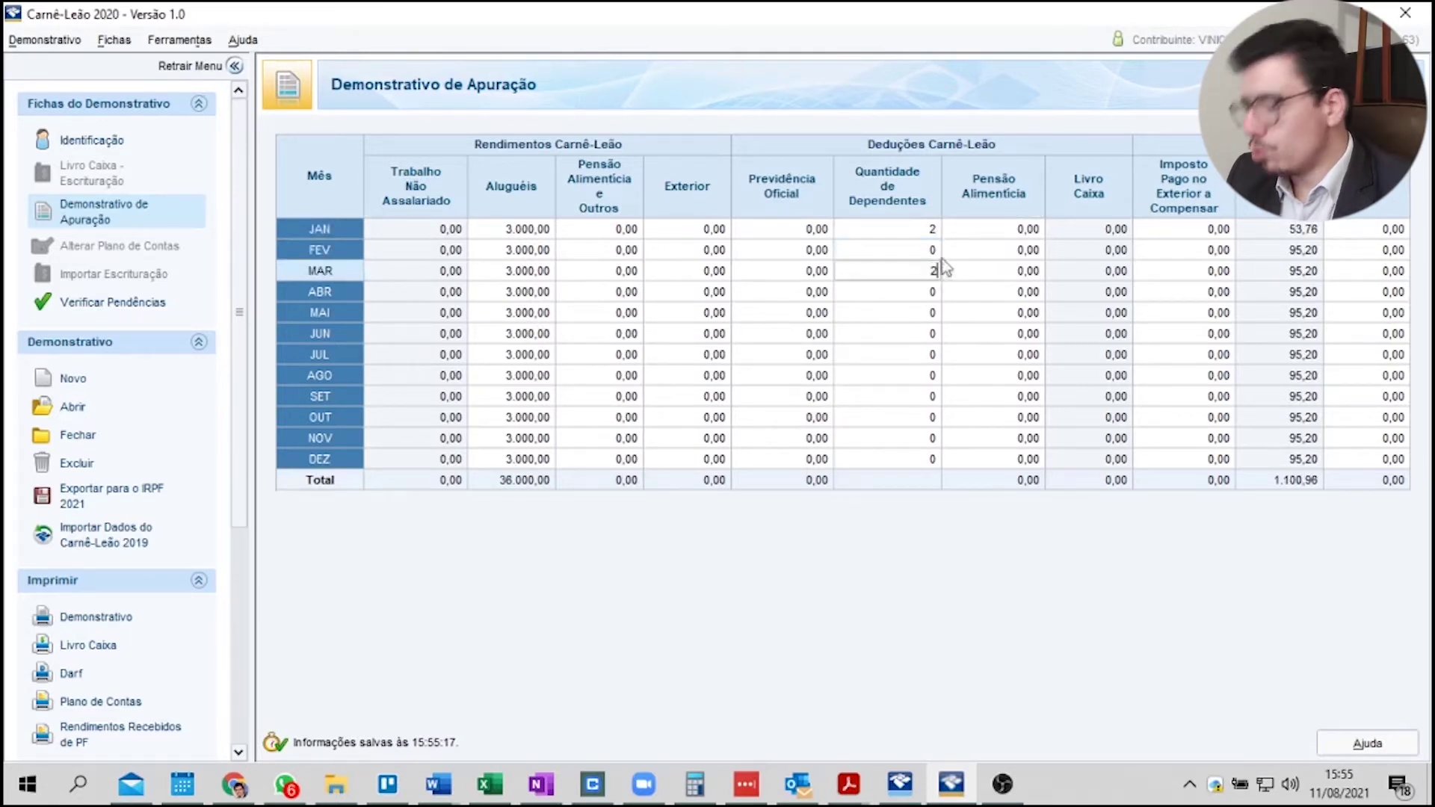
click(938, 255)
text(2)
click(934, 291)
text(2)
click(935, 313)
text(2)
click(934, 334)
text(2)
click(934, 354)
text(2)
click(935, 375)
text(2)
click(935, 396)
text(2)
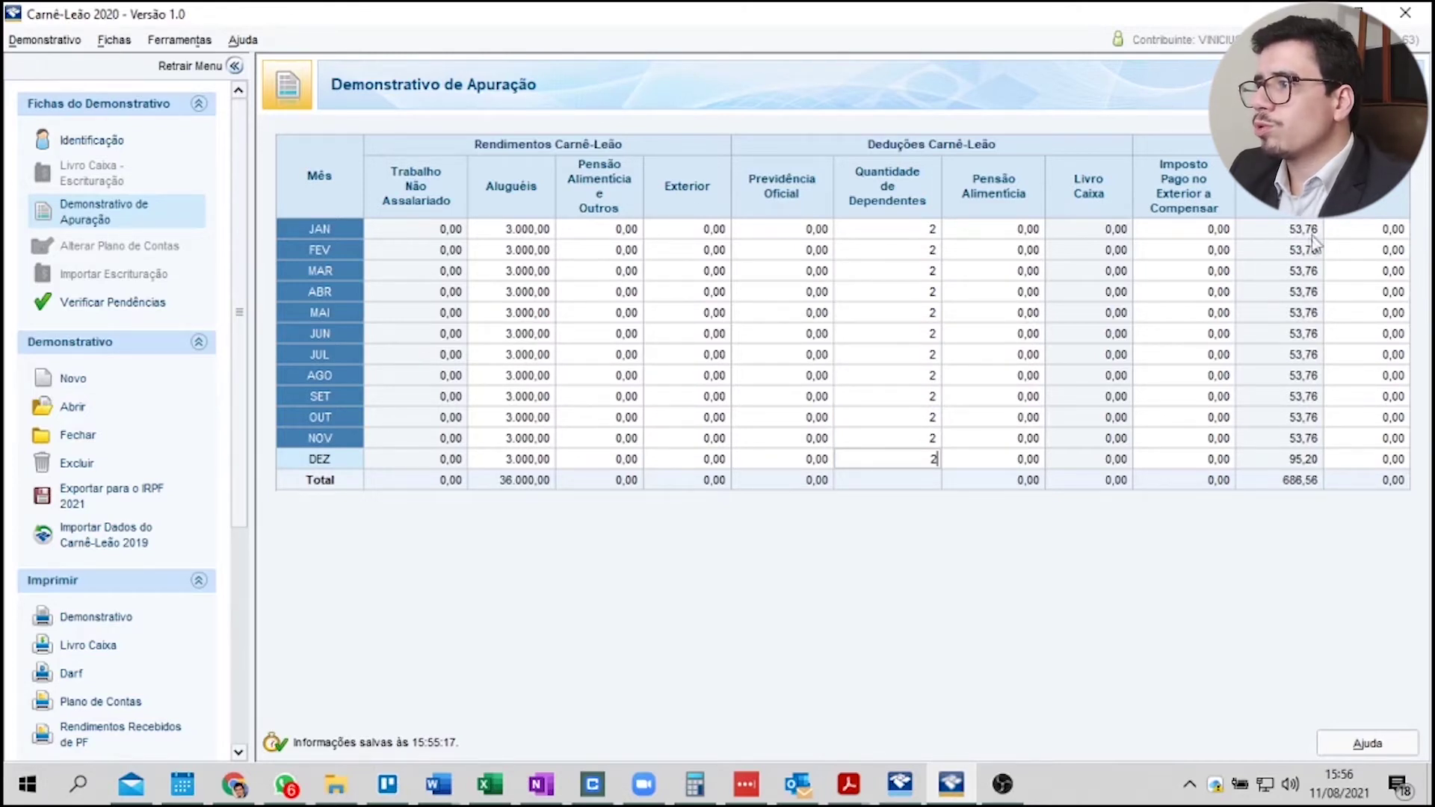
Step: Generate the taxpayer's DARFs for all months that have one, using the Visualizar option, and look through the resulting document
scroll(150, 359, down, 3)
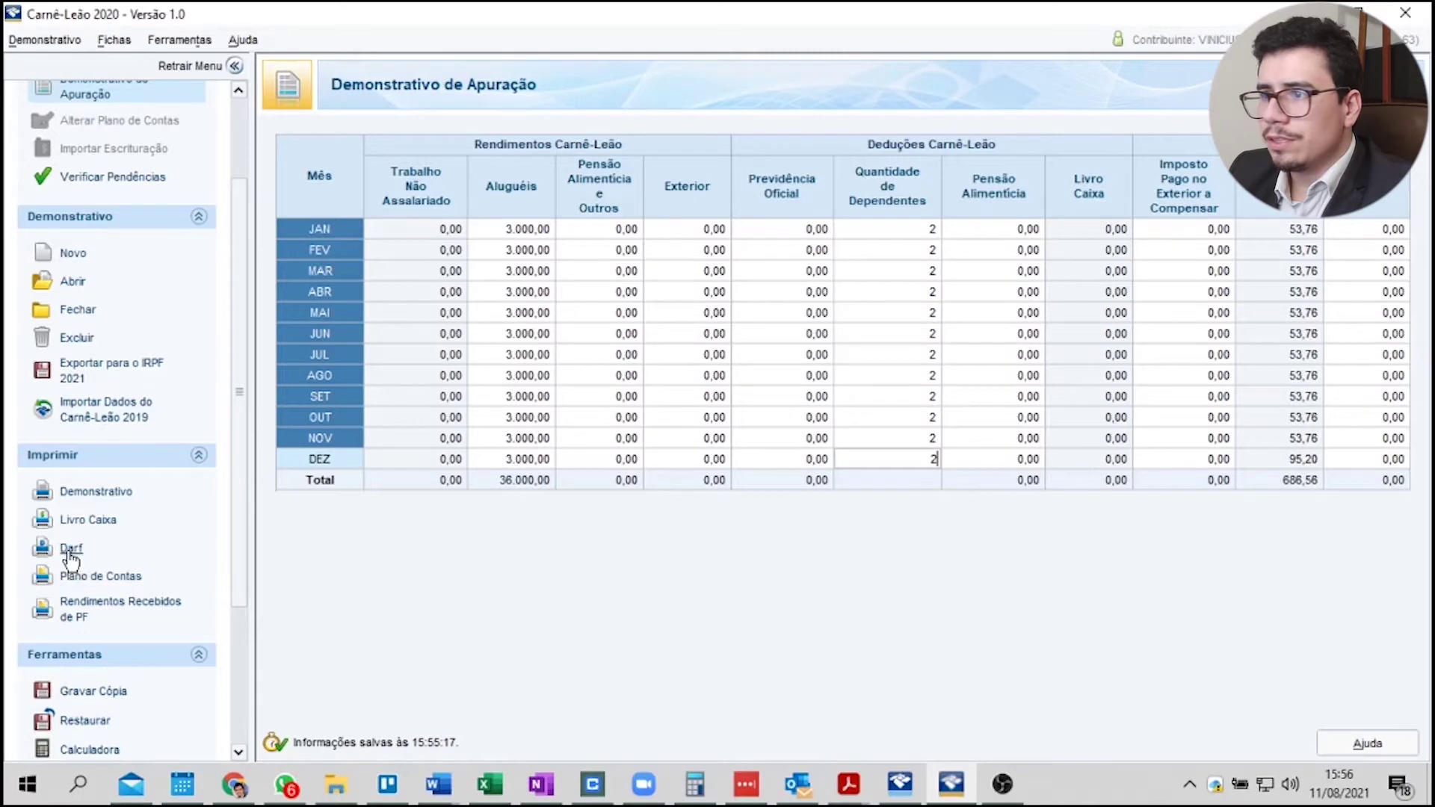
click(71, 553)
click(598, 349)
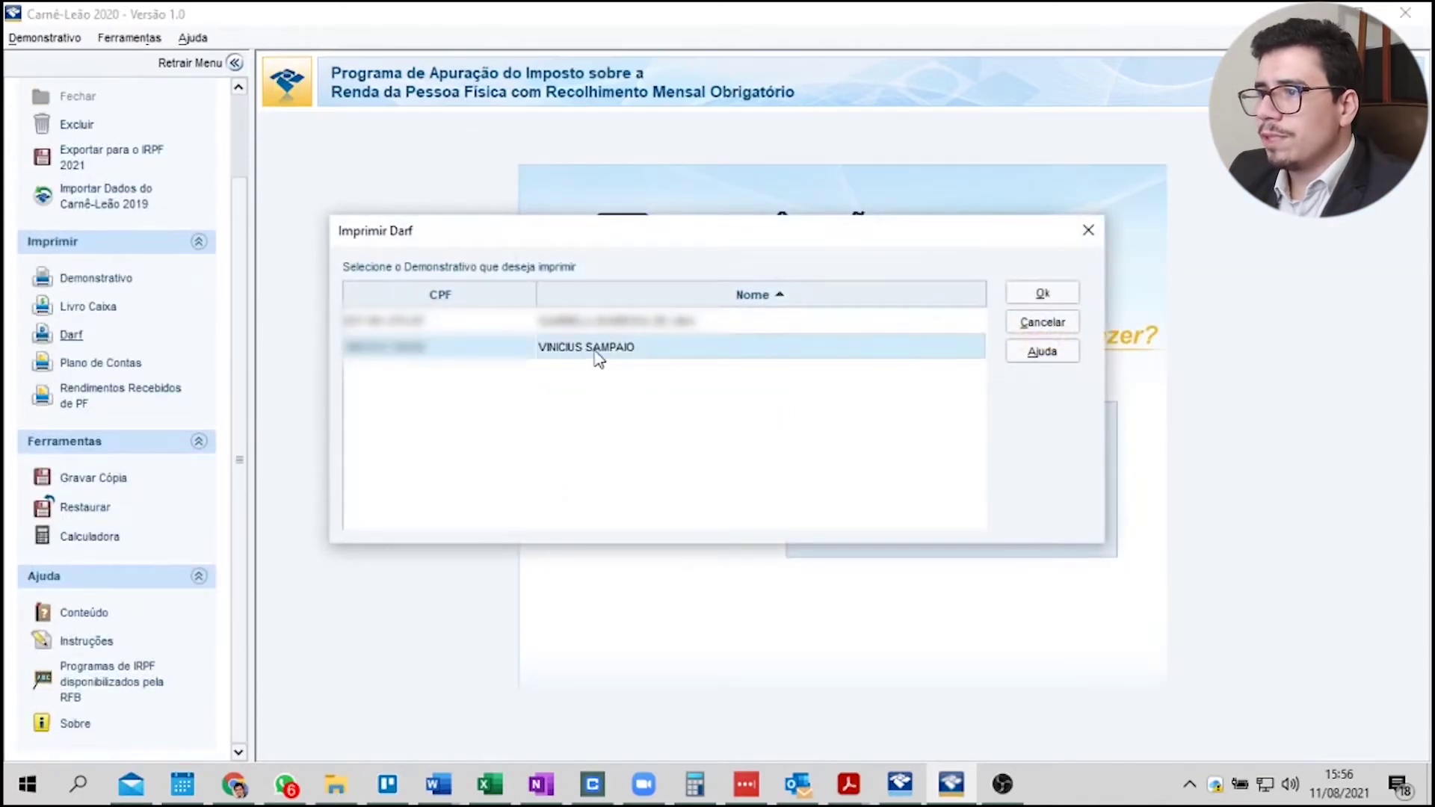
click(1047, 294)
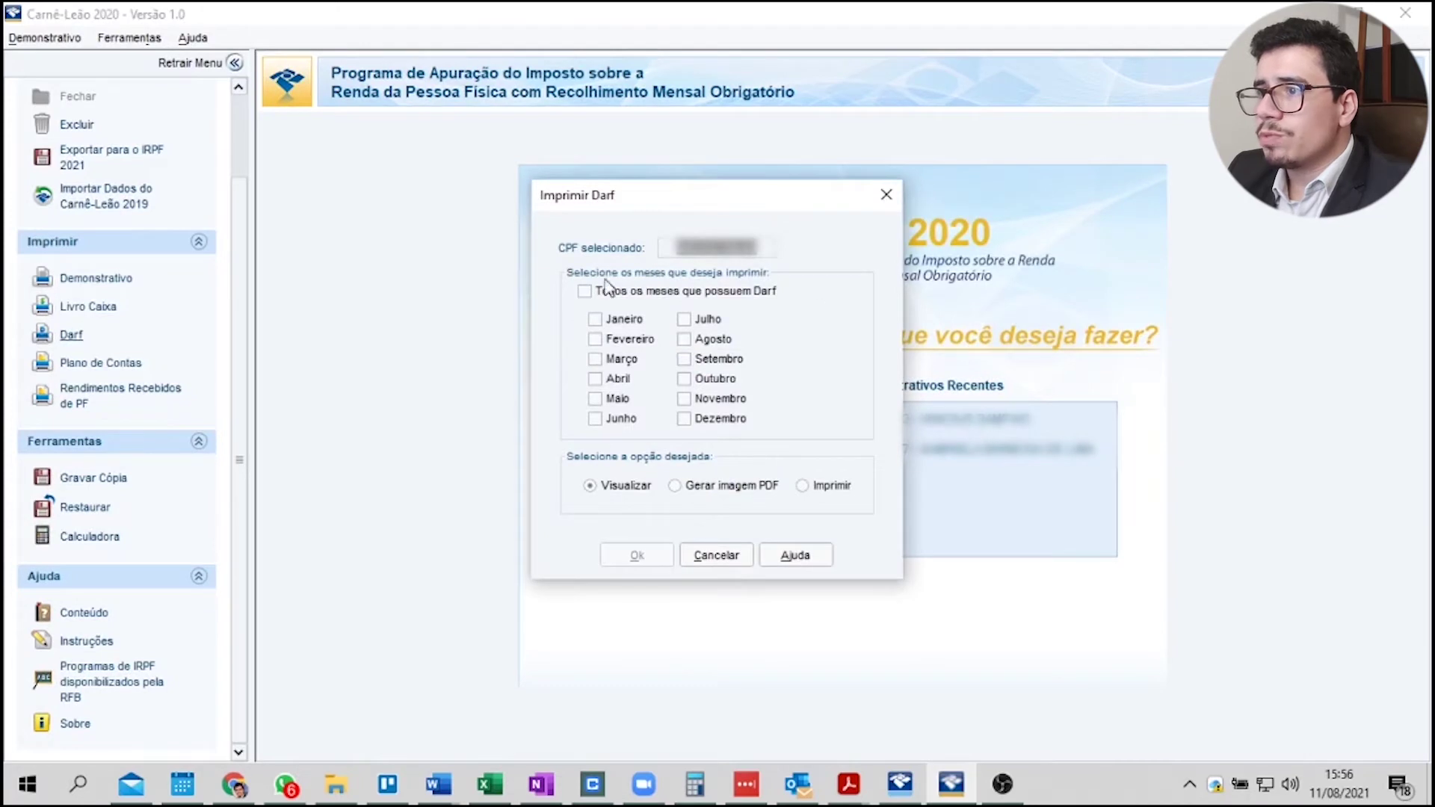
click(584, 291)
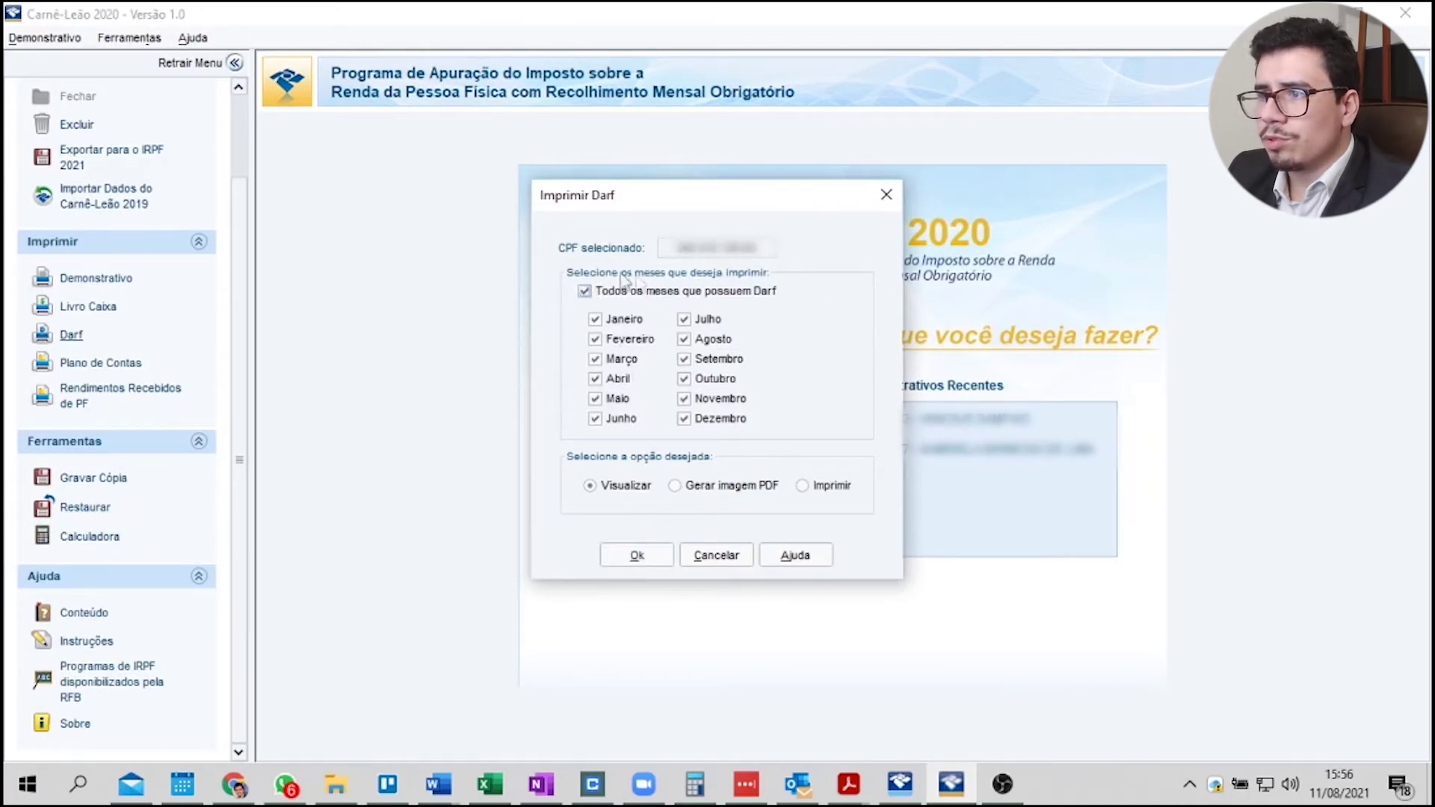
click(636, 555)
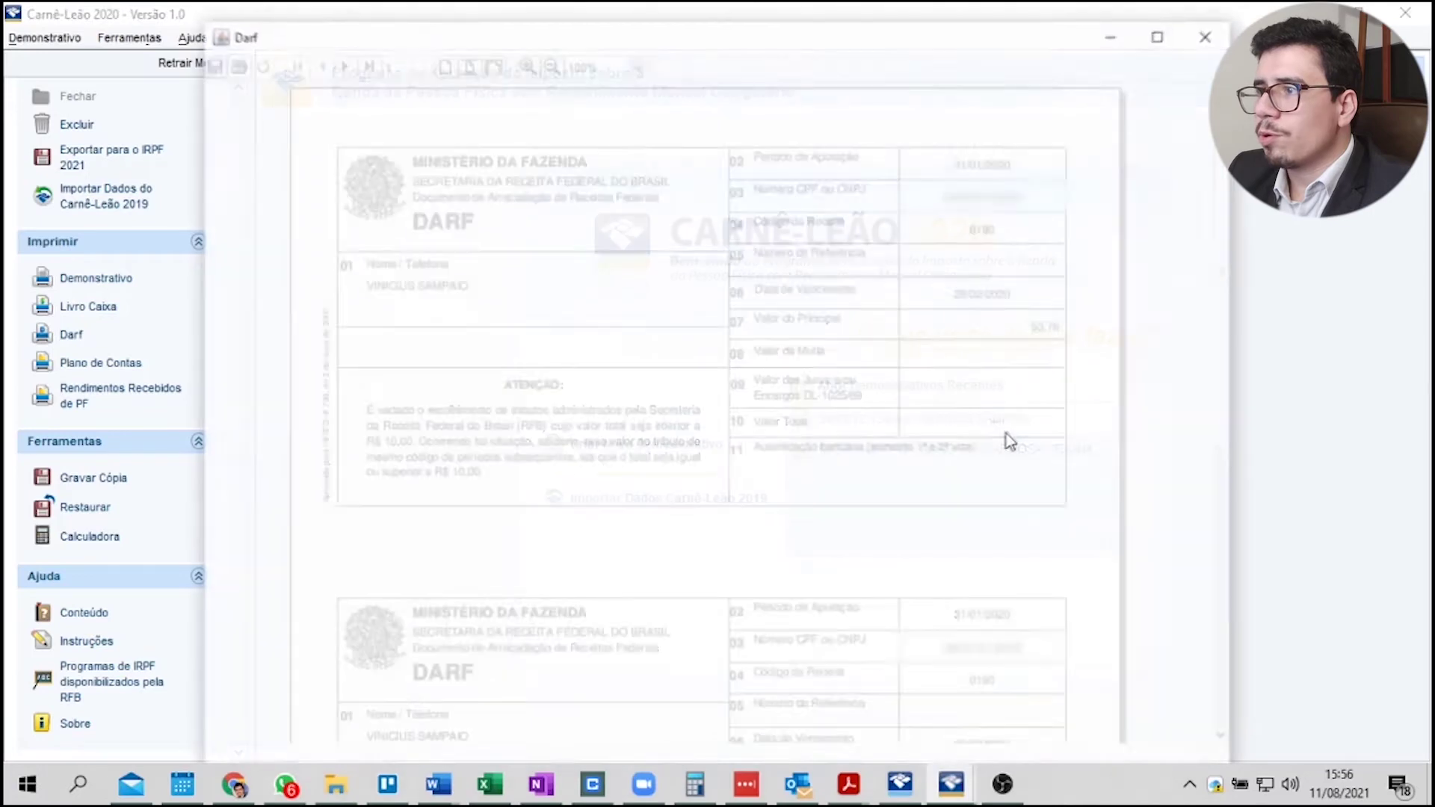
scroll(745, 411, down, 3)
scroll(777, 374, up, 3)
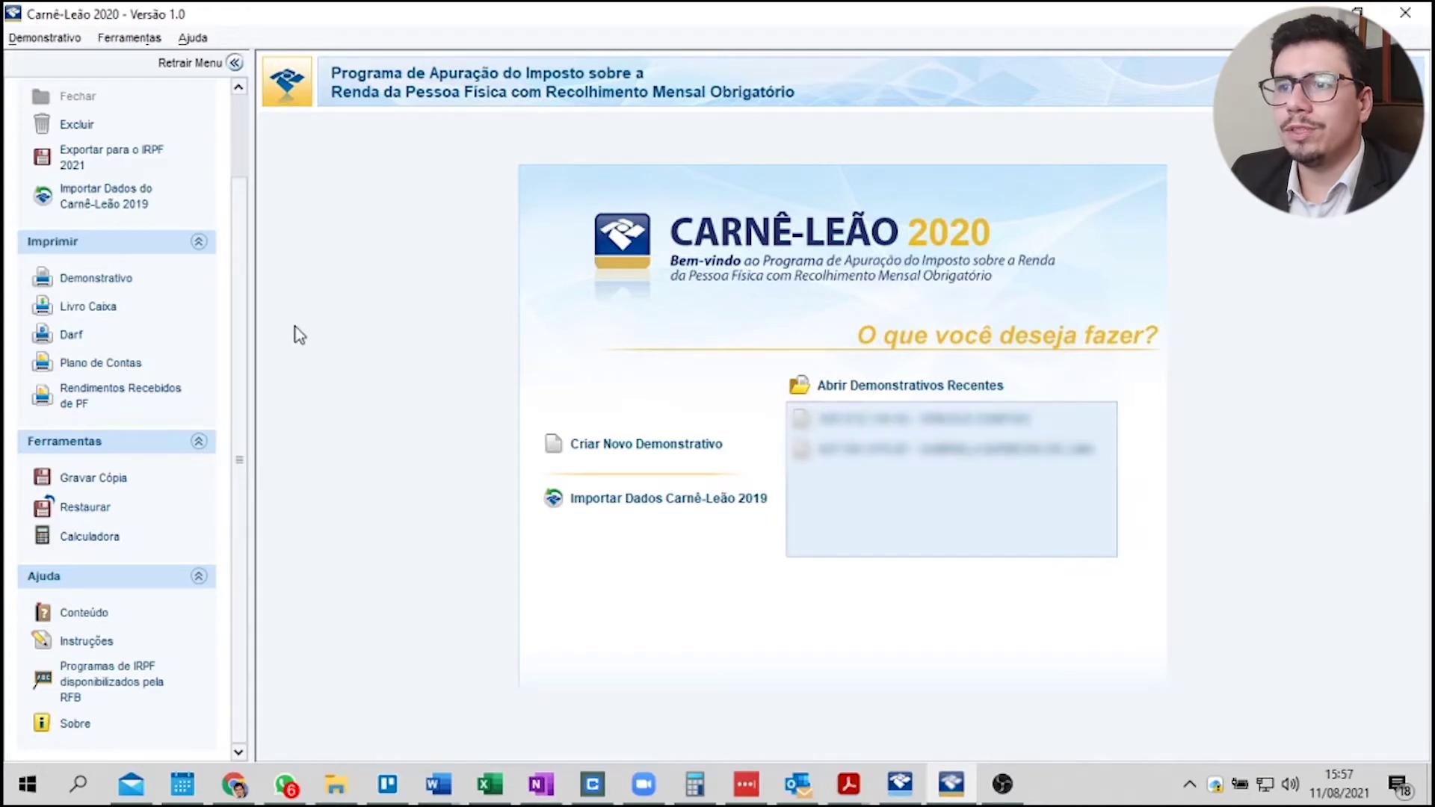
Step: Reopen the taxpayer's demonstrativo and look over the available export, printing and help options
click(935, 420)
scroll(105, 291, down, 4)
scroll(109, 332, up, 2)
scroll(109, 332, up, 3)
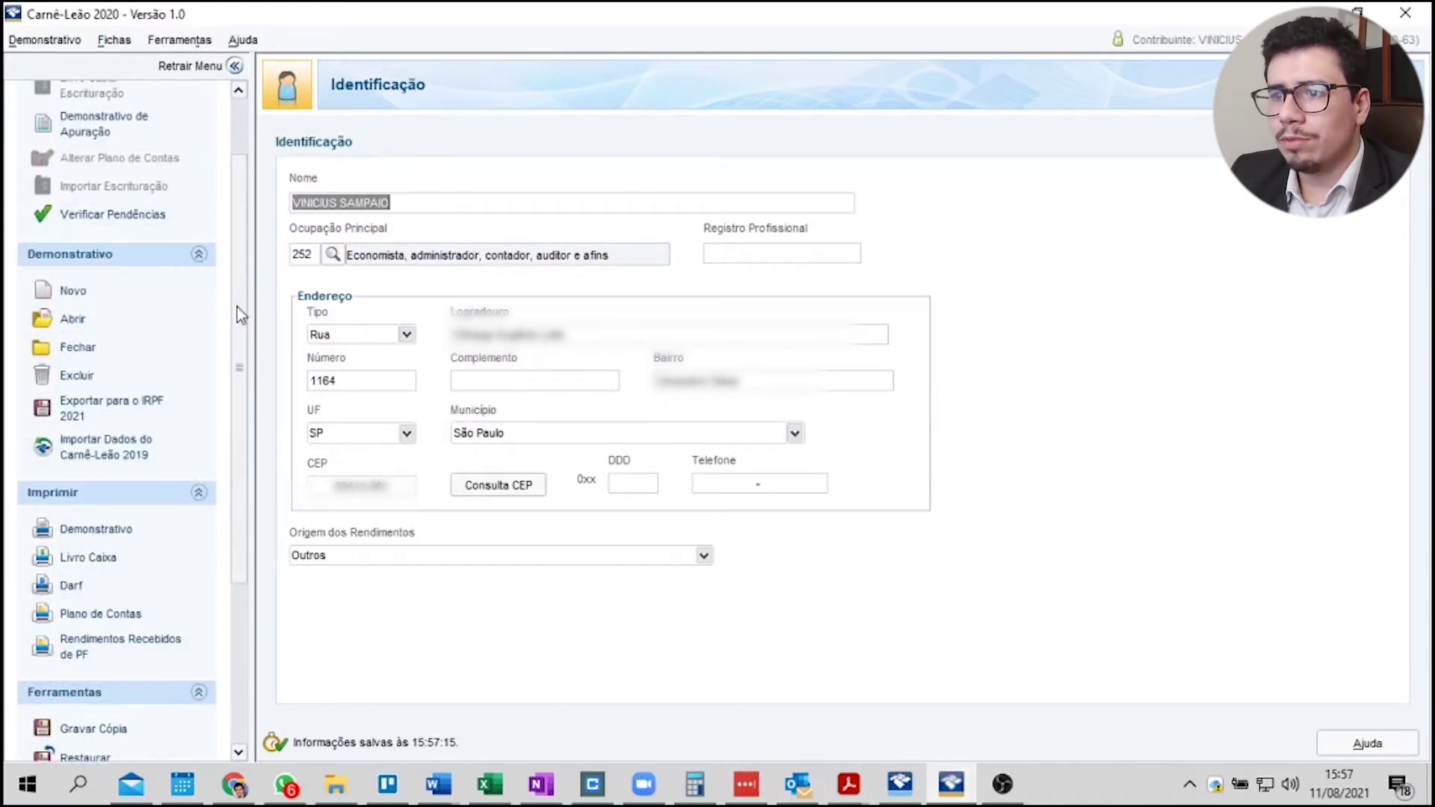
drag(236, 307, 253, 503)
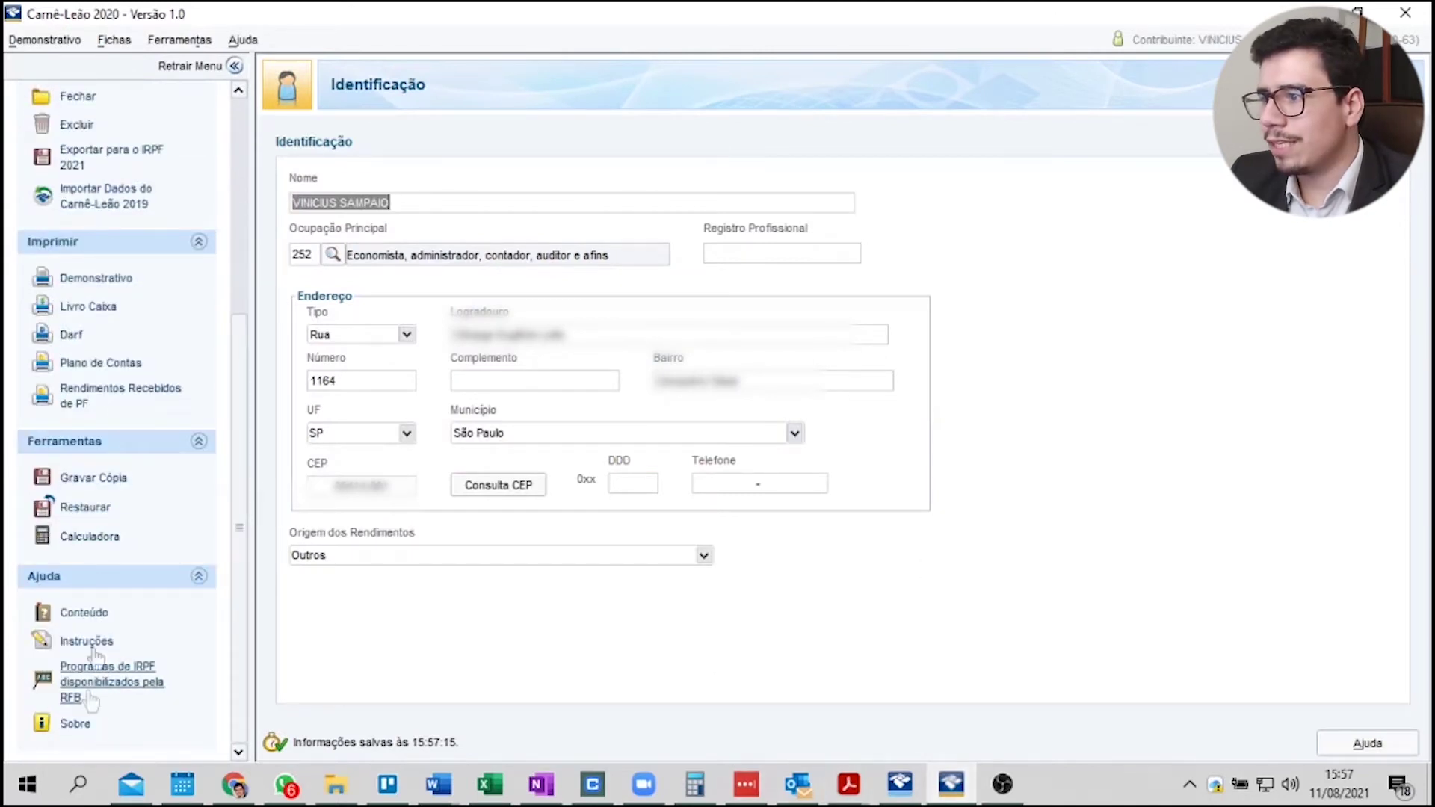
Step: Switch to IRPF 2021, open the Rend. Trib. Recebidos de PF/Exterior form and compare its monthly Aluguéis table with Carnê-Leão 2020
click(900, 783)
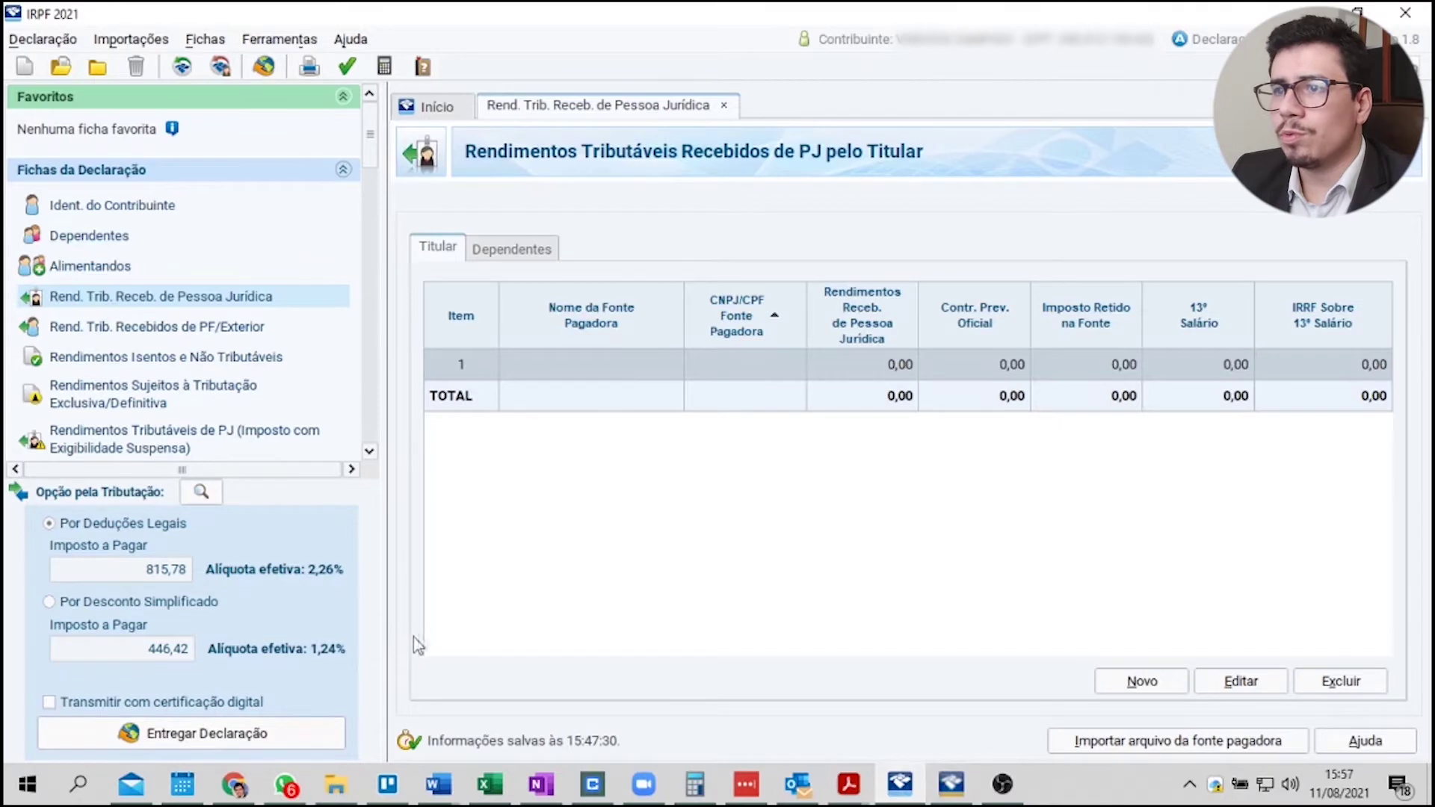
key(alt+Tab)
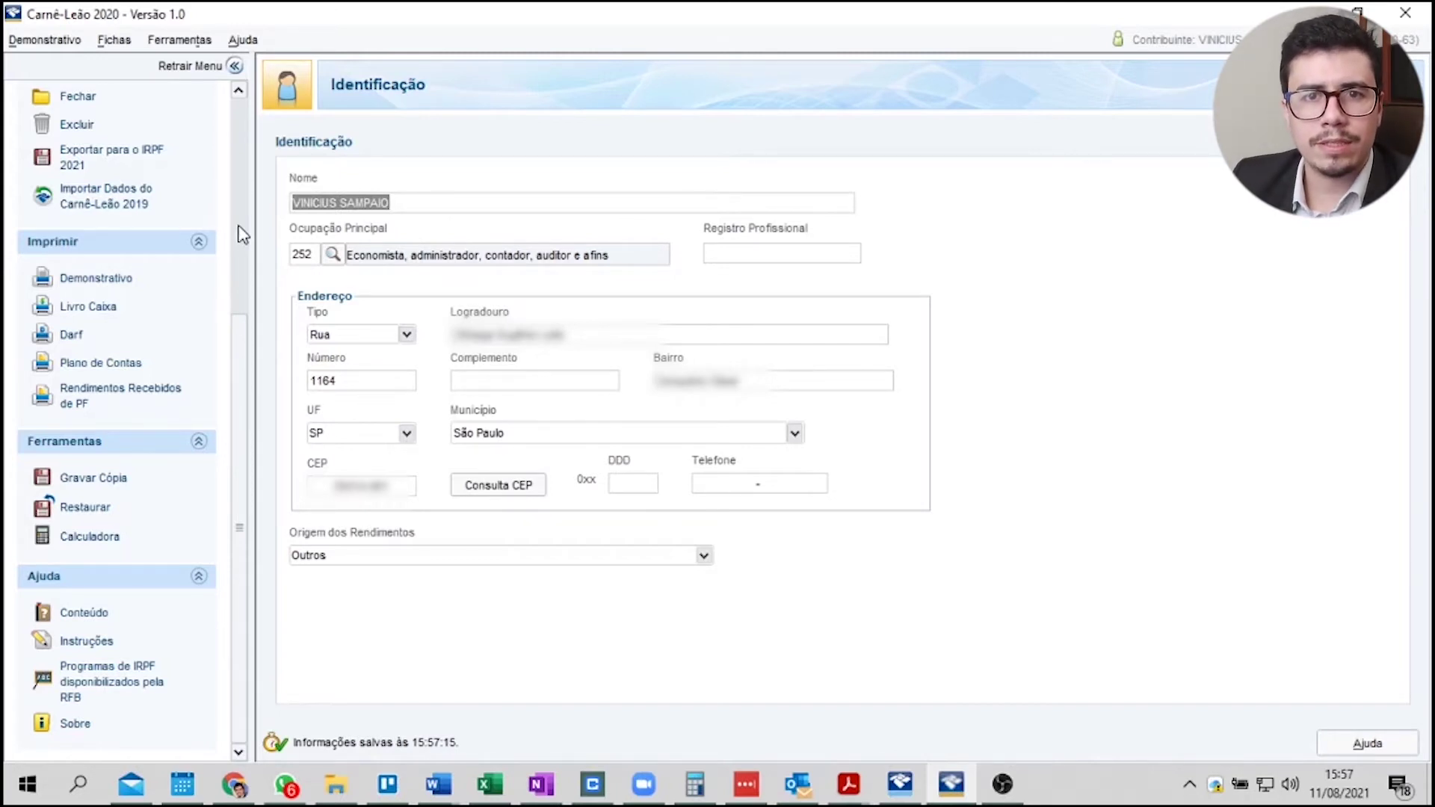
key(alt+Tab)
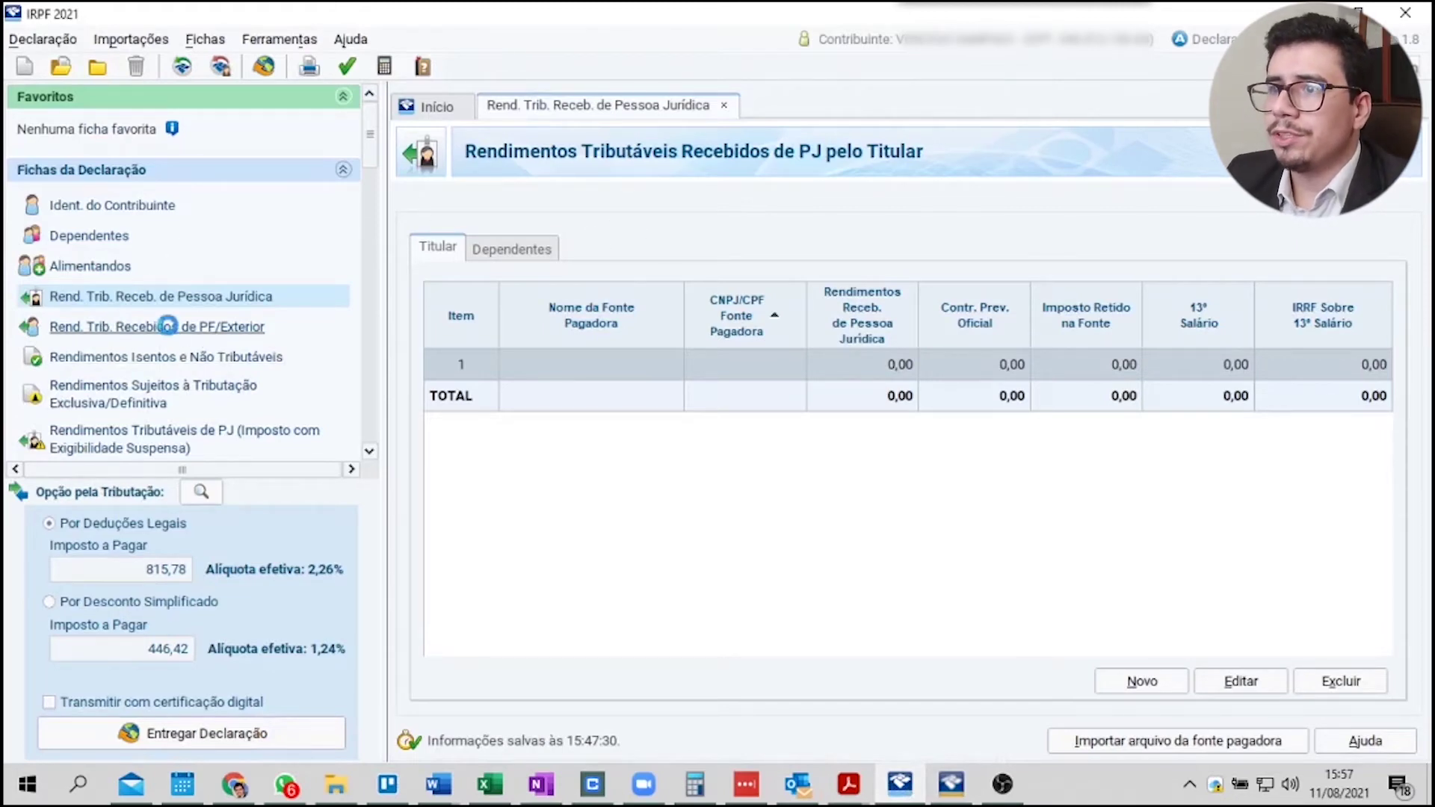
click(250, 329)
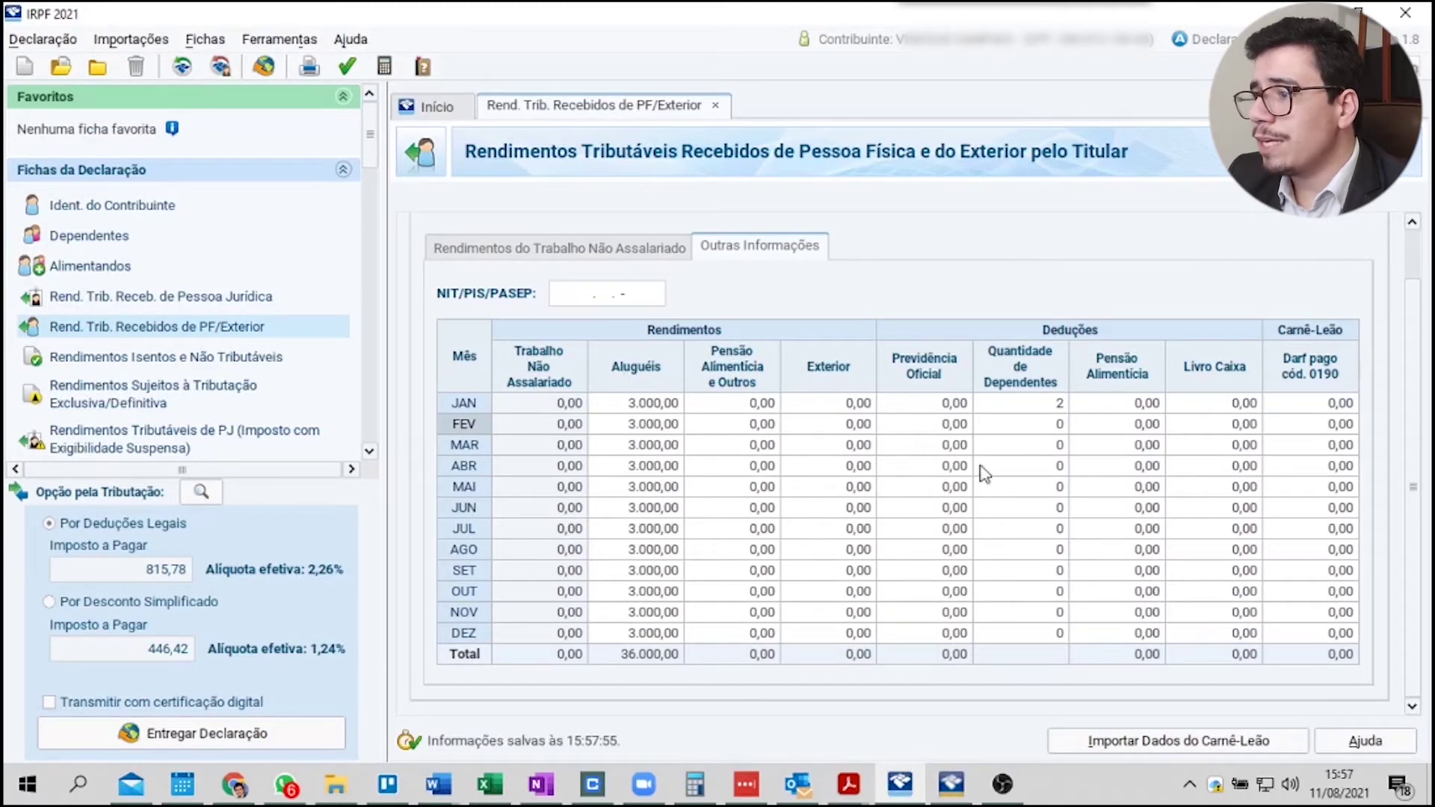
click(951, 784)
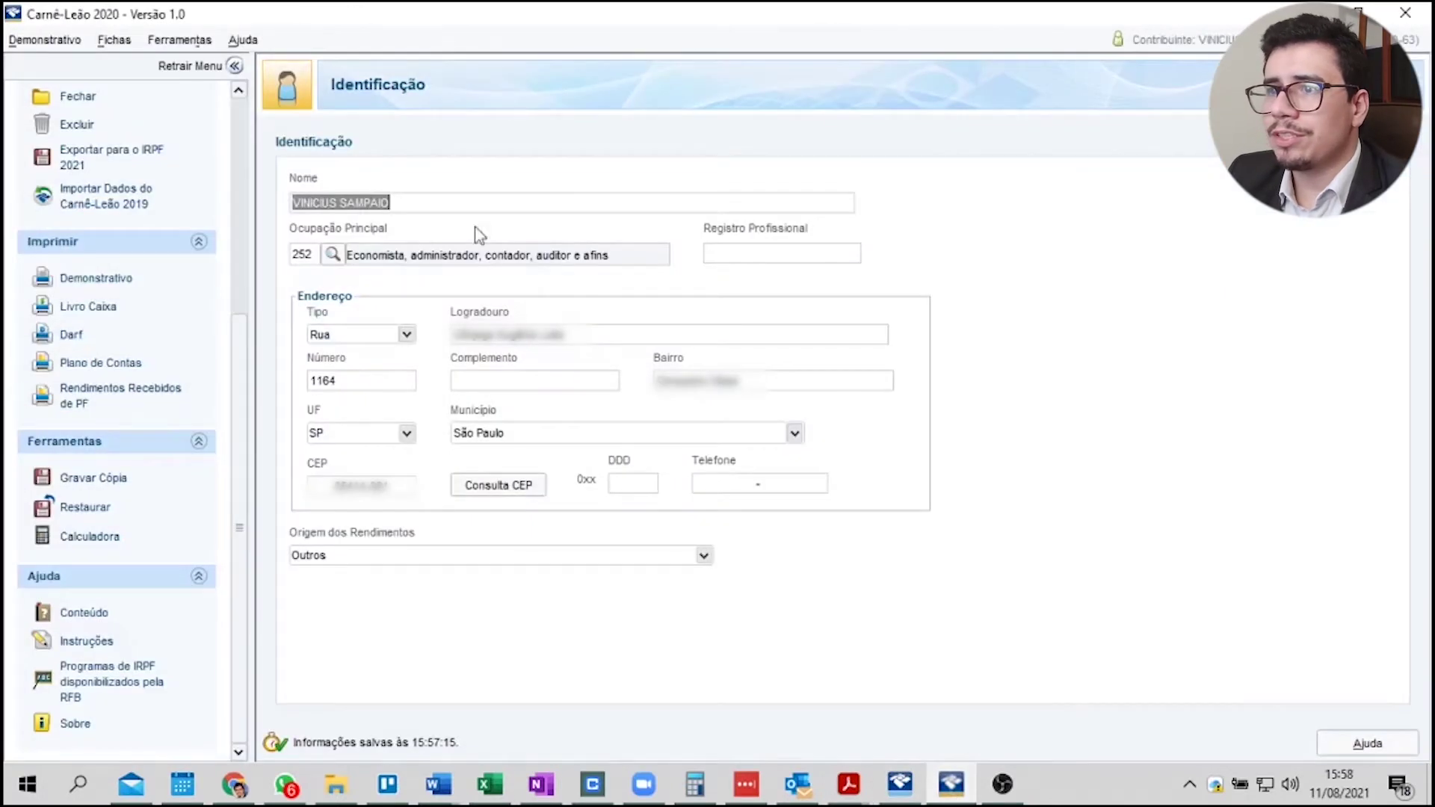
scroll(122, 247, up, 5)
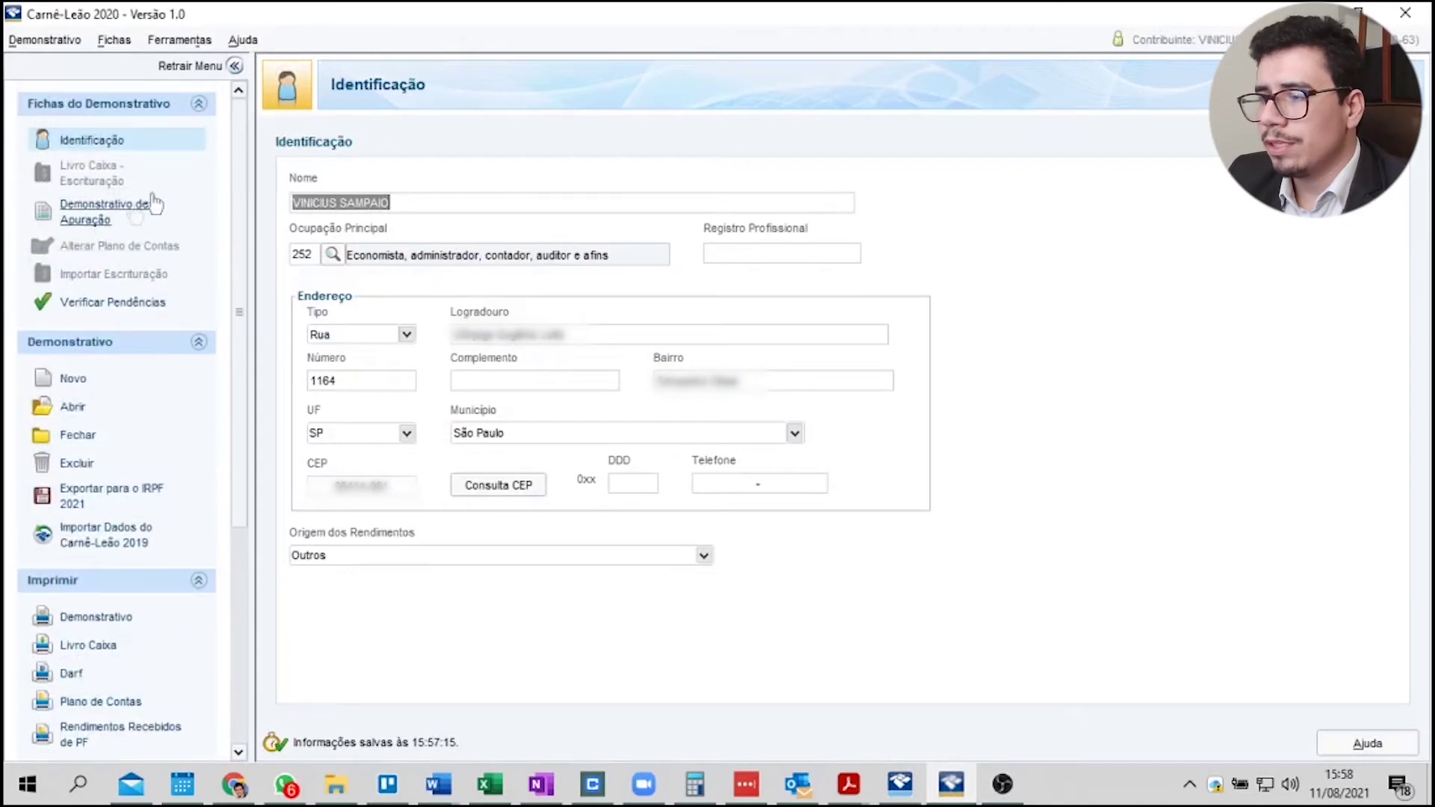
key(alt+Tab)
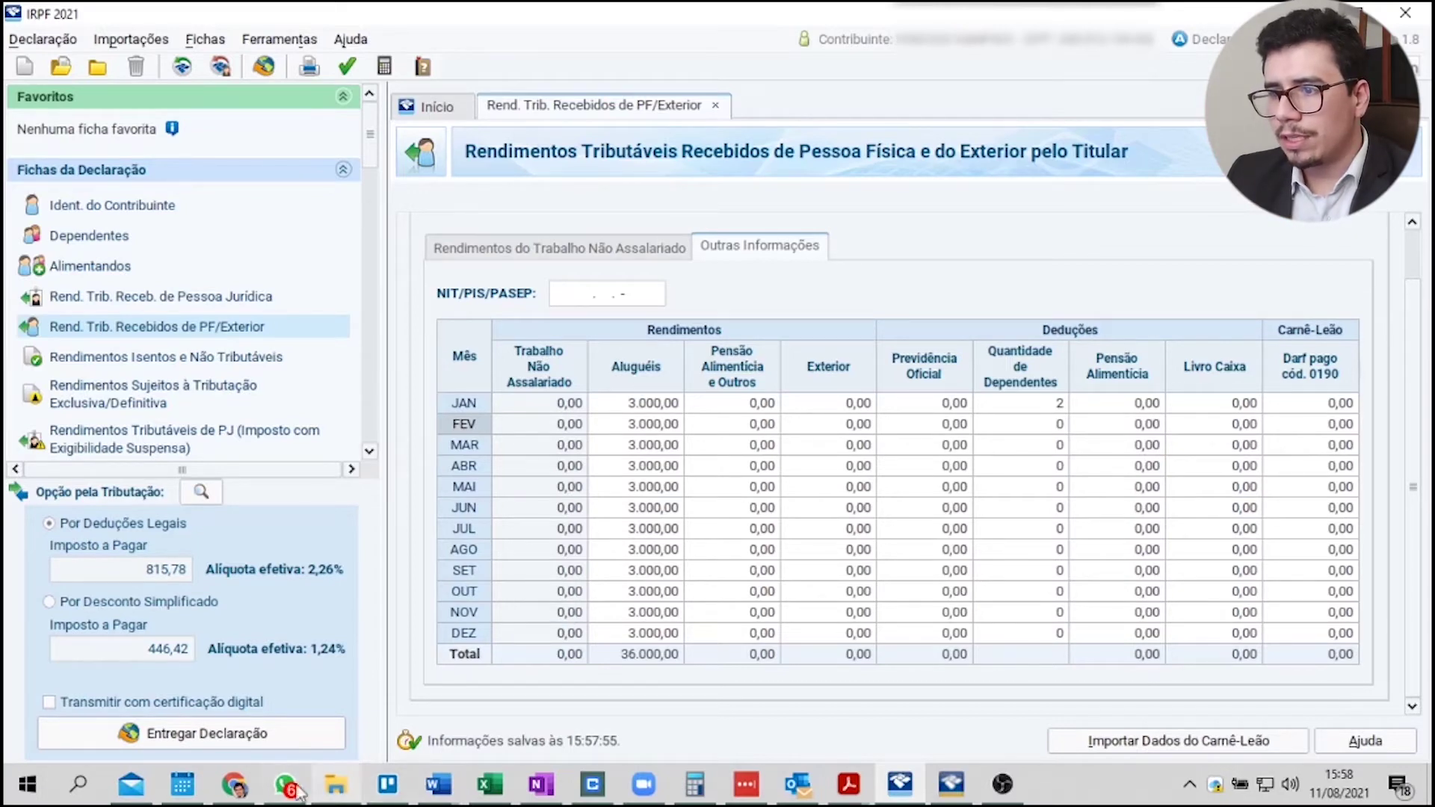
Step: Switch to Carnê Leão Web in the browser and review the 2021 Demonstrativo's Aluguel, Dependentes and tax balance rows
click(234, 785)
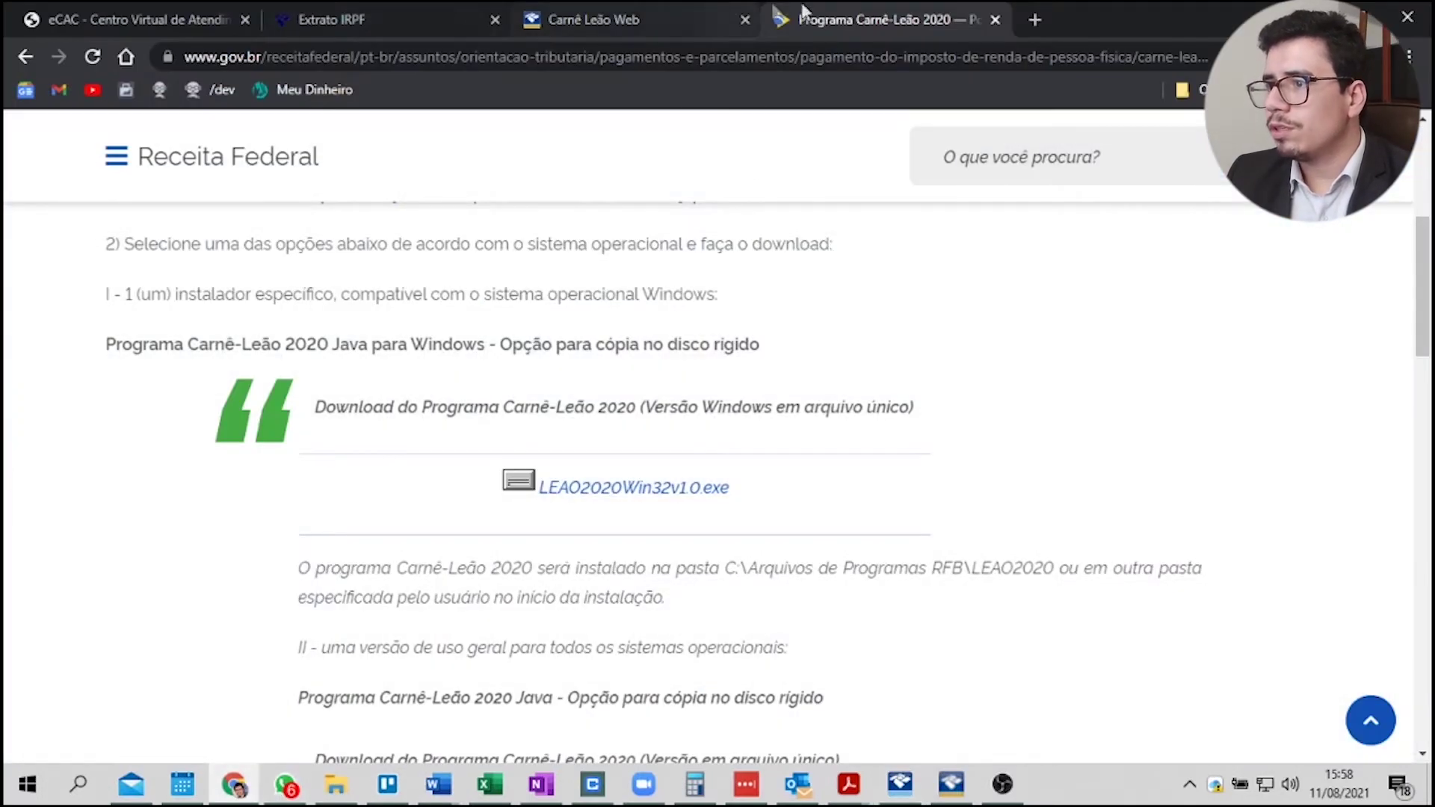
click(636, 19)
scroll(849, 614, down, 5)
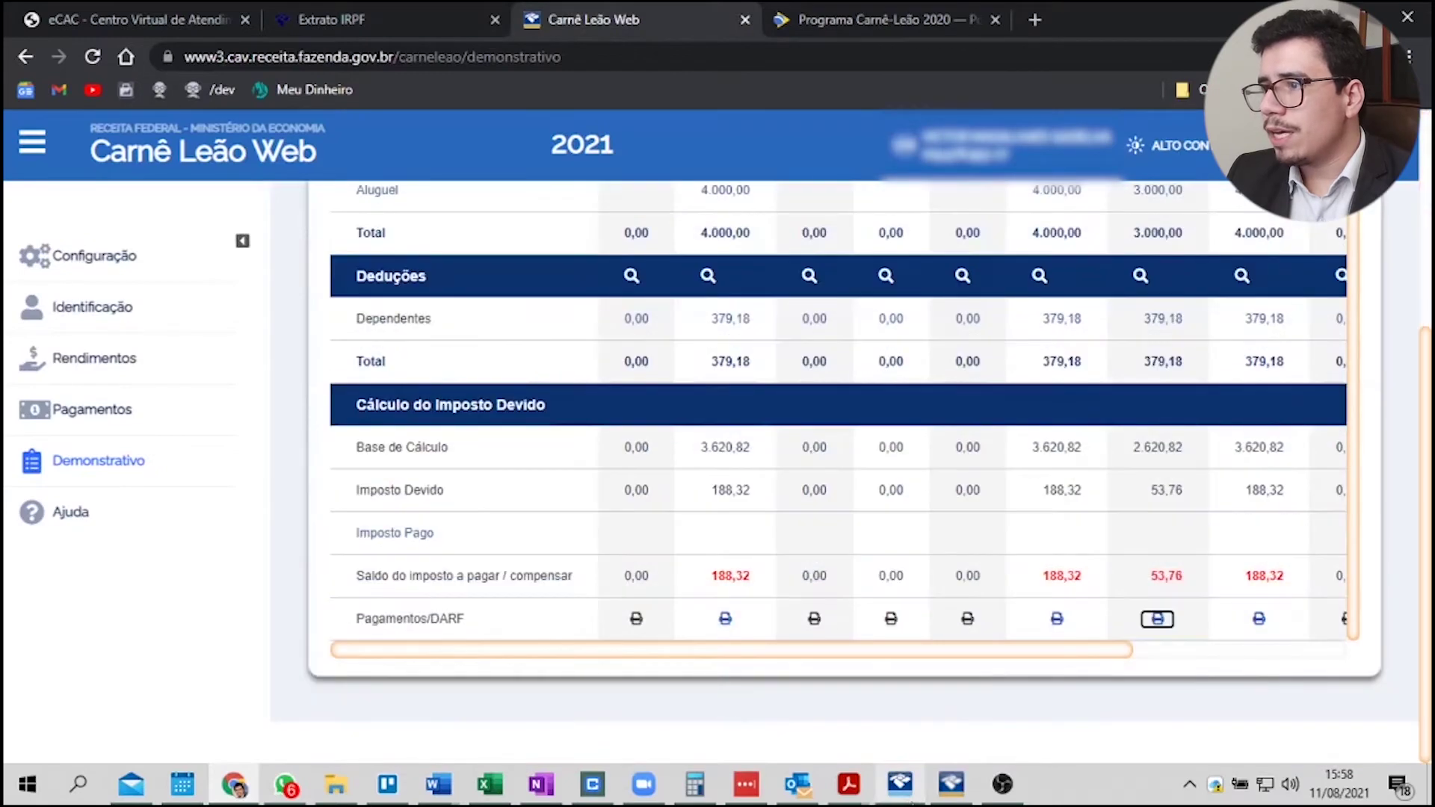
key(alt+Tab)
key(alt+Tab)
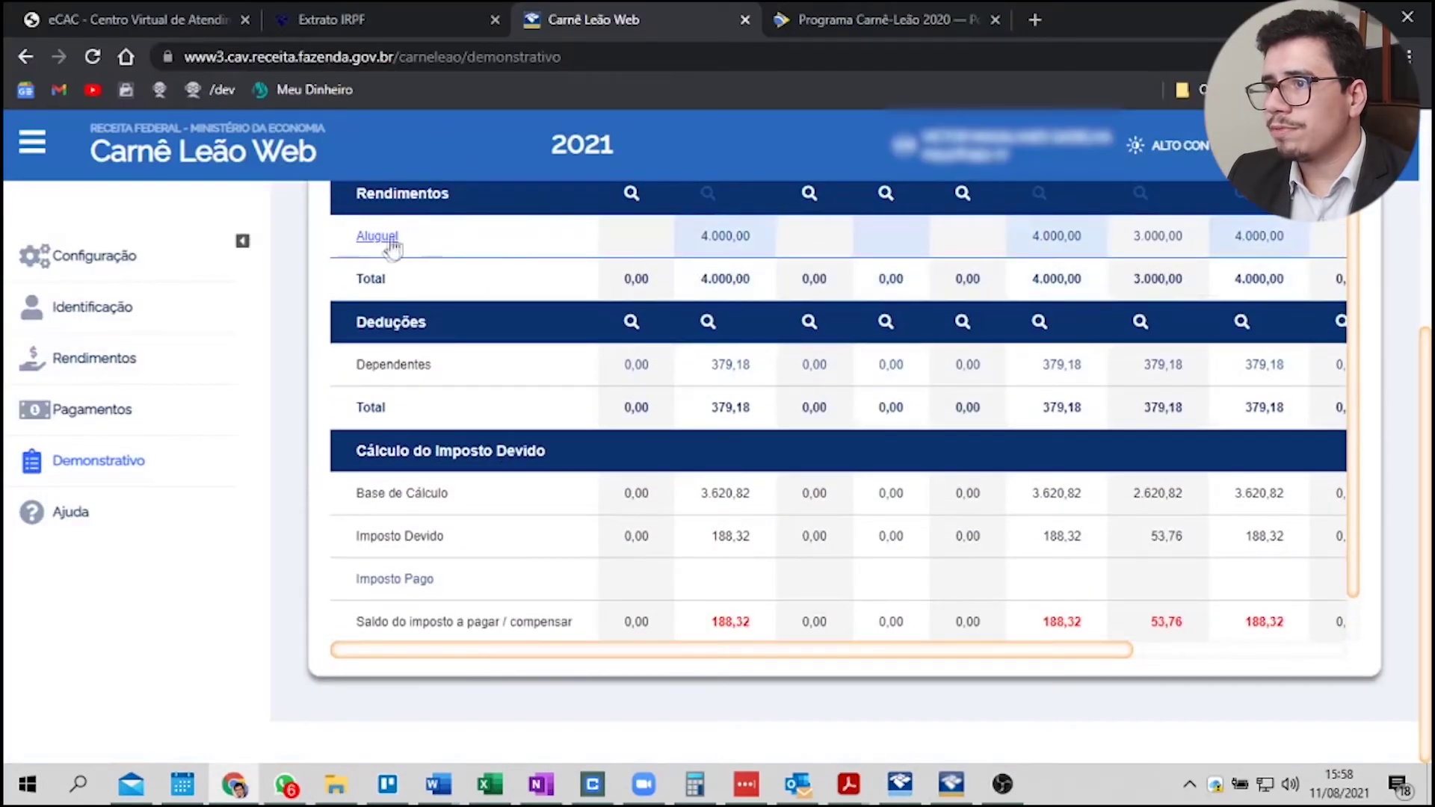
Step: Compare the monthly Aluguéis column in IRPF 2021 with the annual Demonstrativo in Carnê Leão Web
key(alt+Tab)
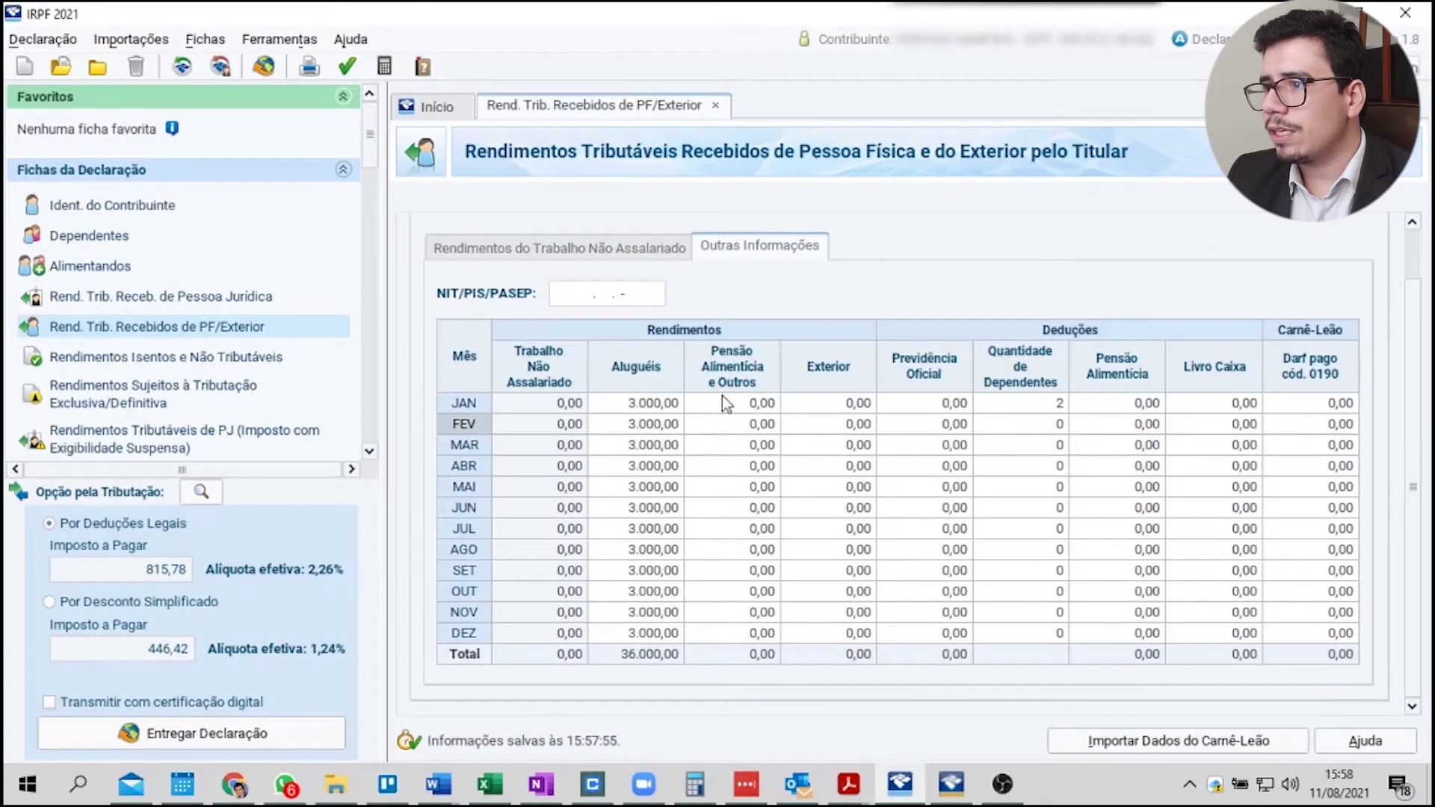
click(652, 403)
click(651, 424)
click(675, 466)
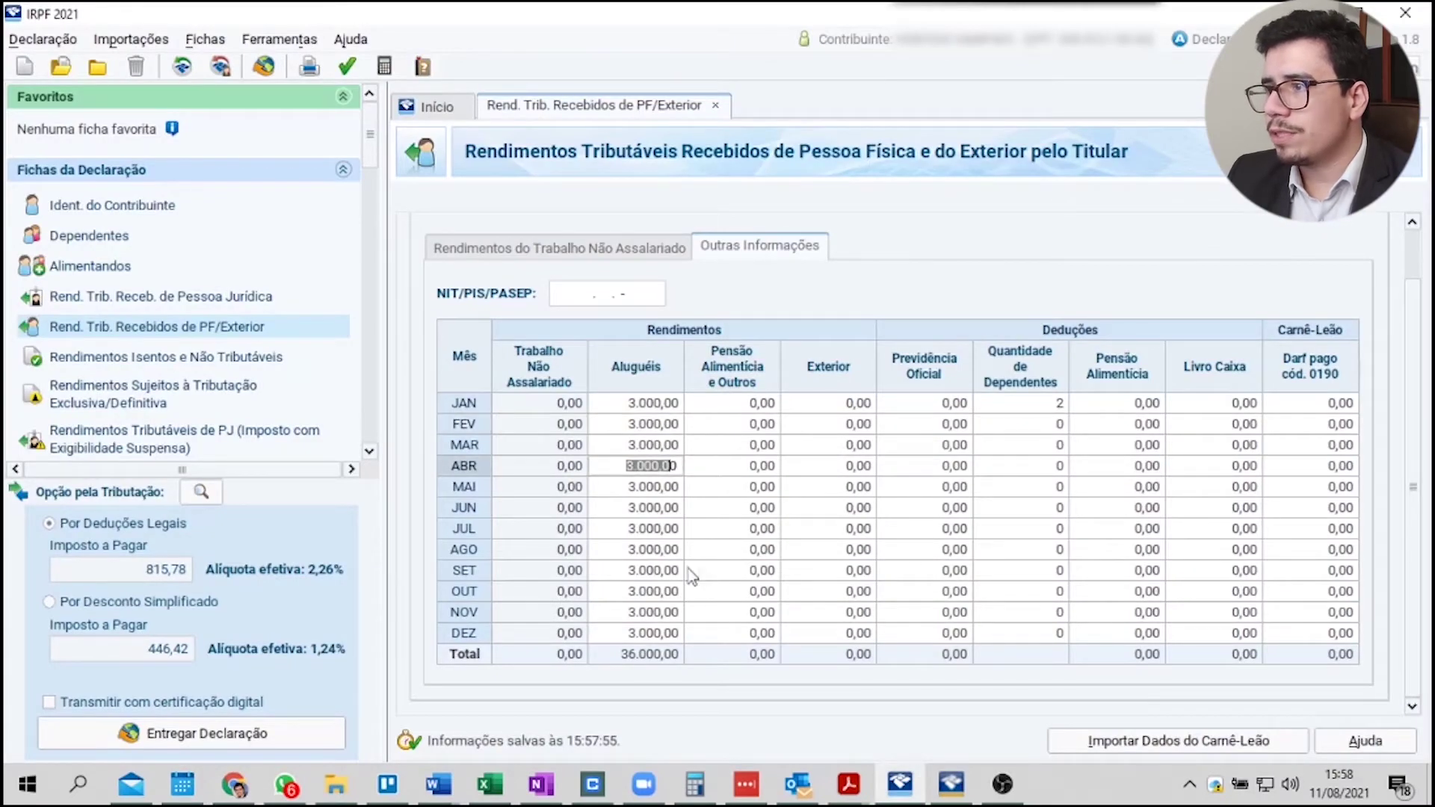
key(alt+Tab)
scroll(943, 432, up, 4)
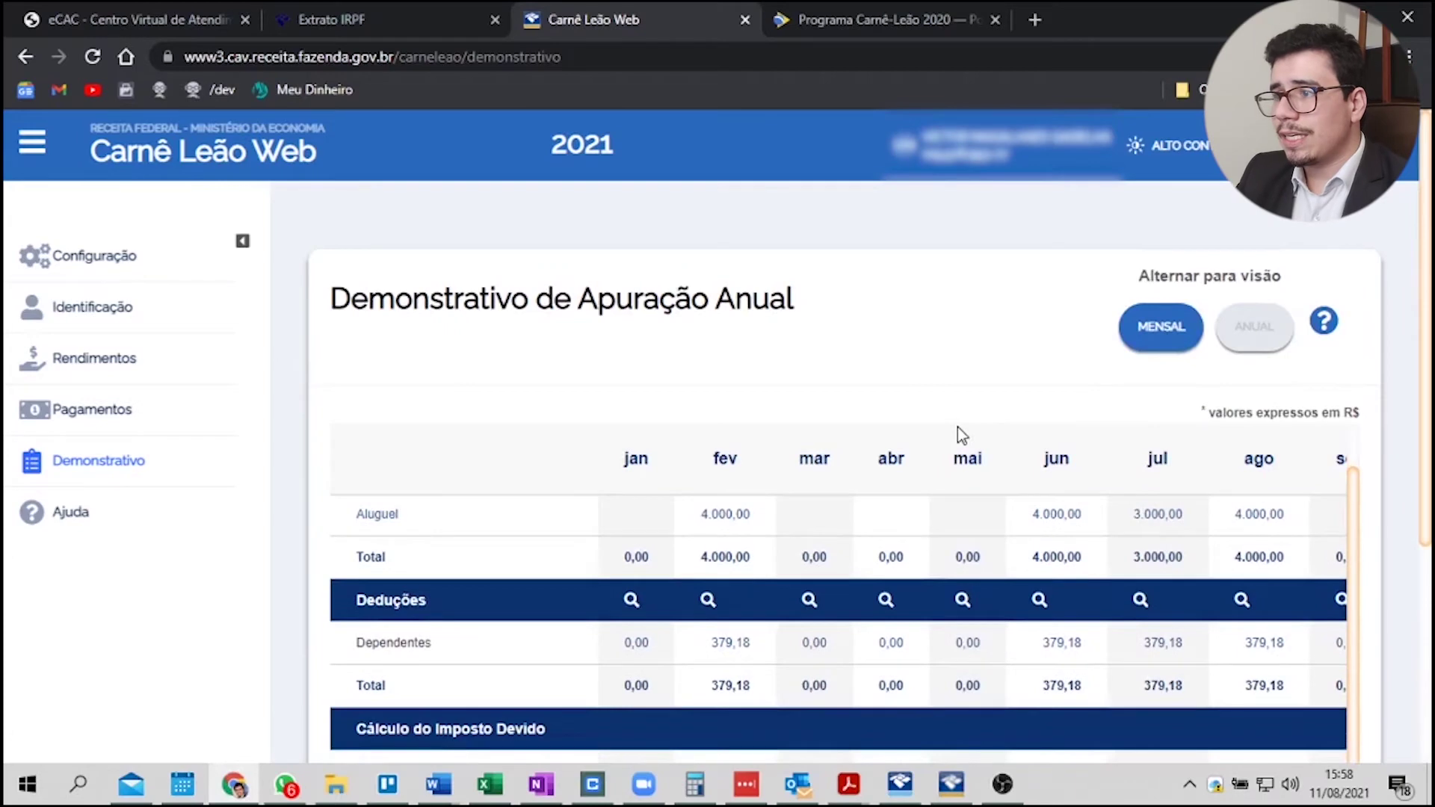
key(alt+Tab)
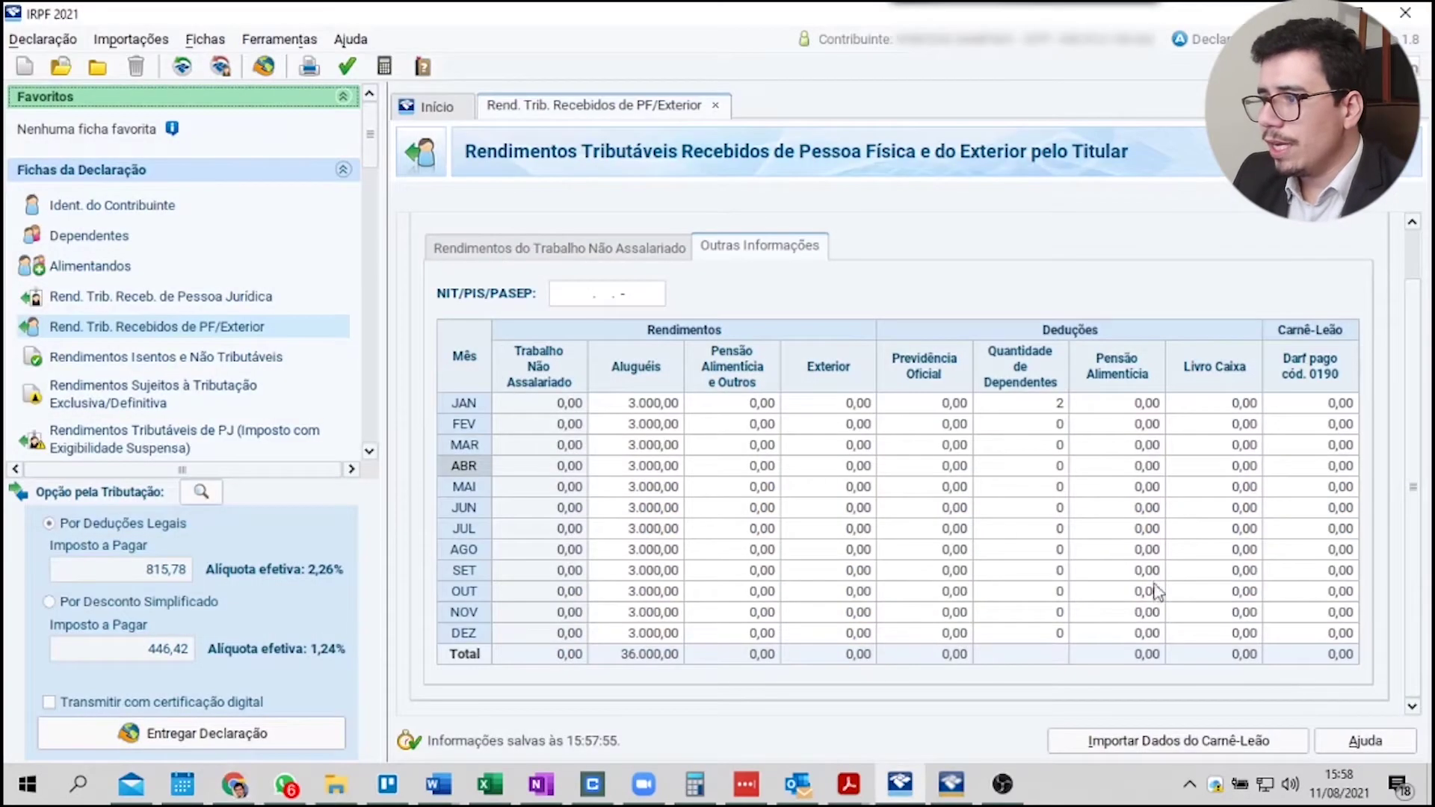
Step: Switch to Carnê-Leão 2020, look over its demonstrativo, export and printing options, and check the IRPF 2021 form again
click(943, 783)
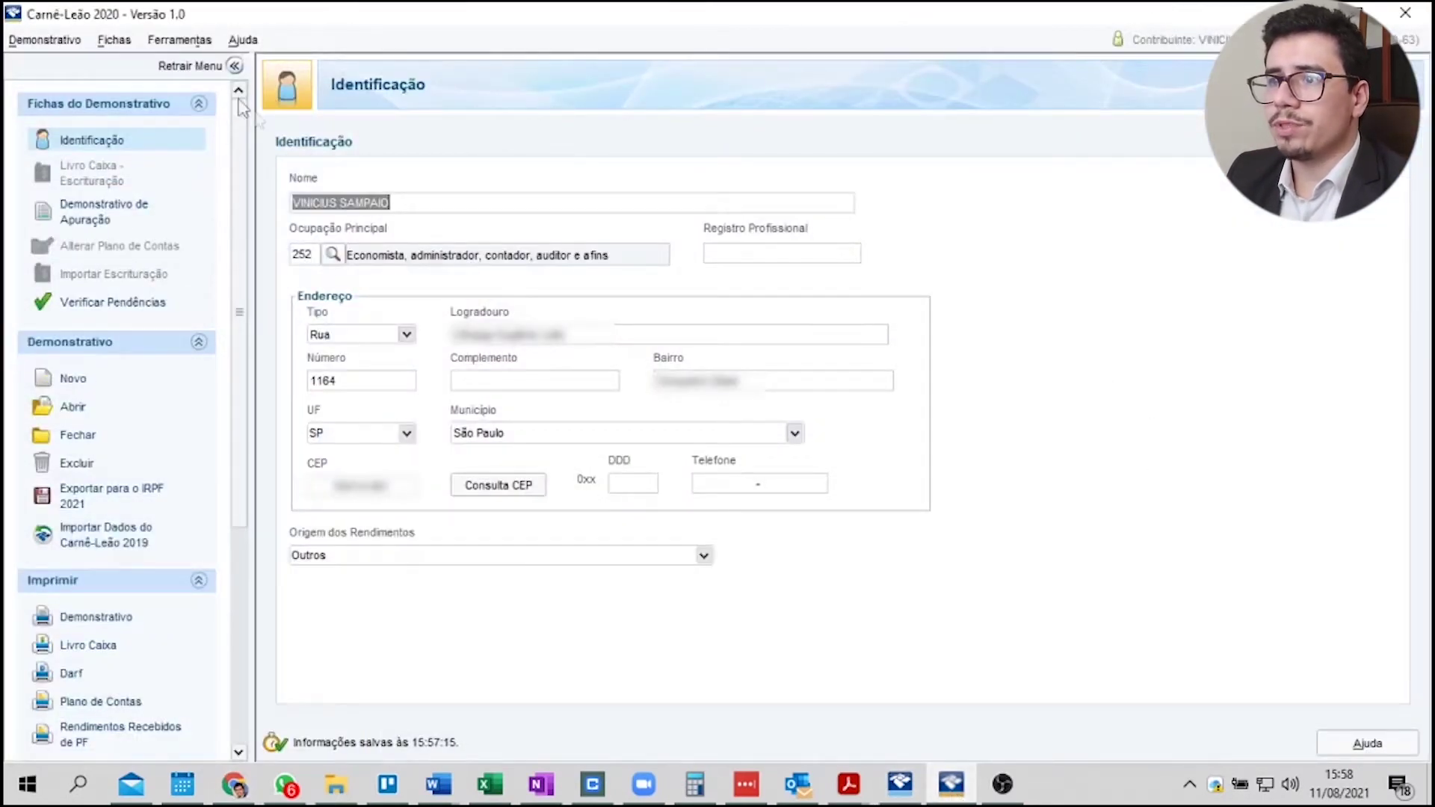
mouse_move(240, 163)
mouse_down()
mouse_move(243, 233)
mouse_move(244, 150)
mouse_up()
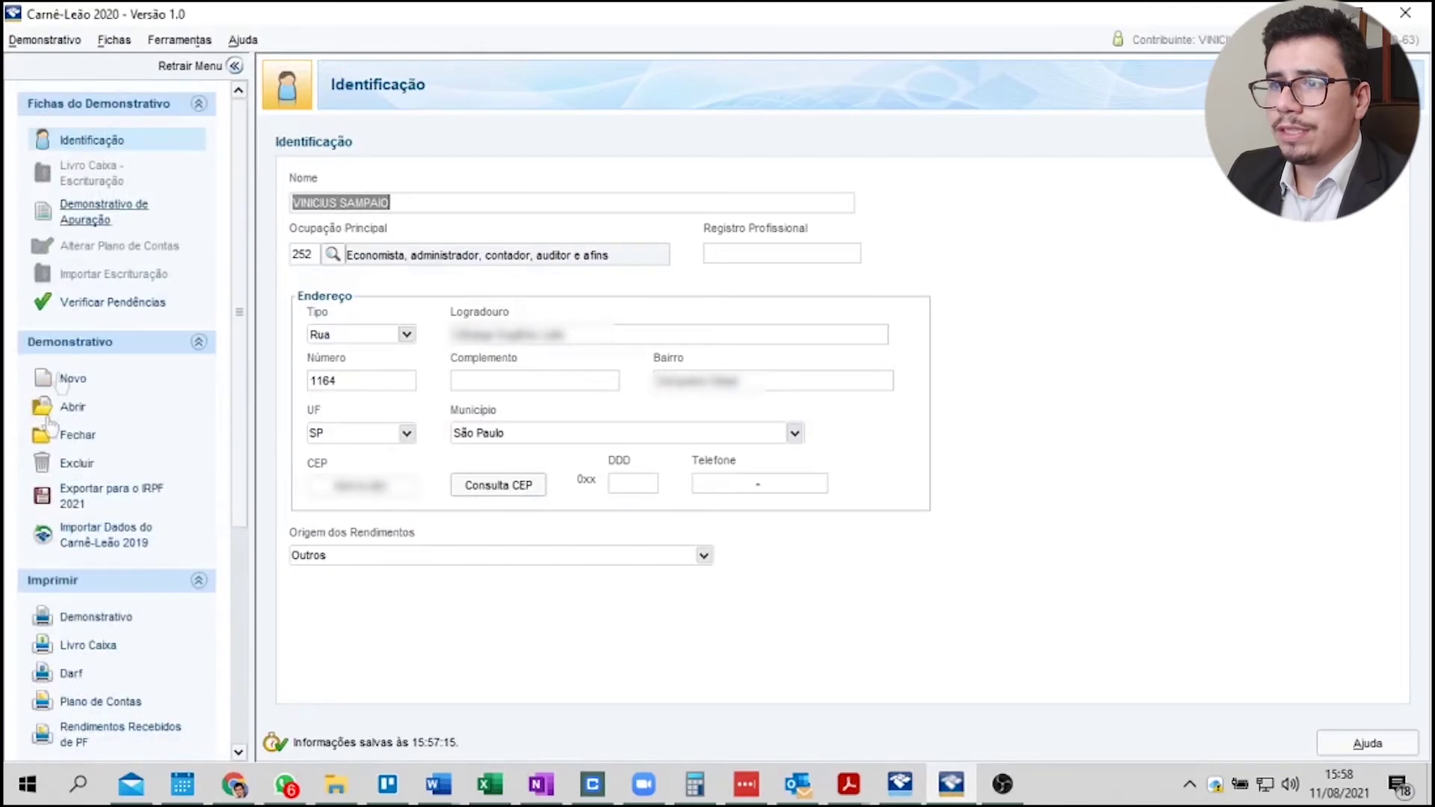
scroll(75, 373, down, 3)
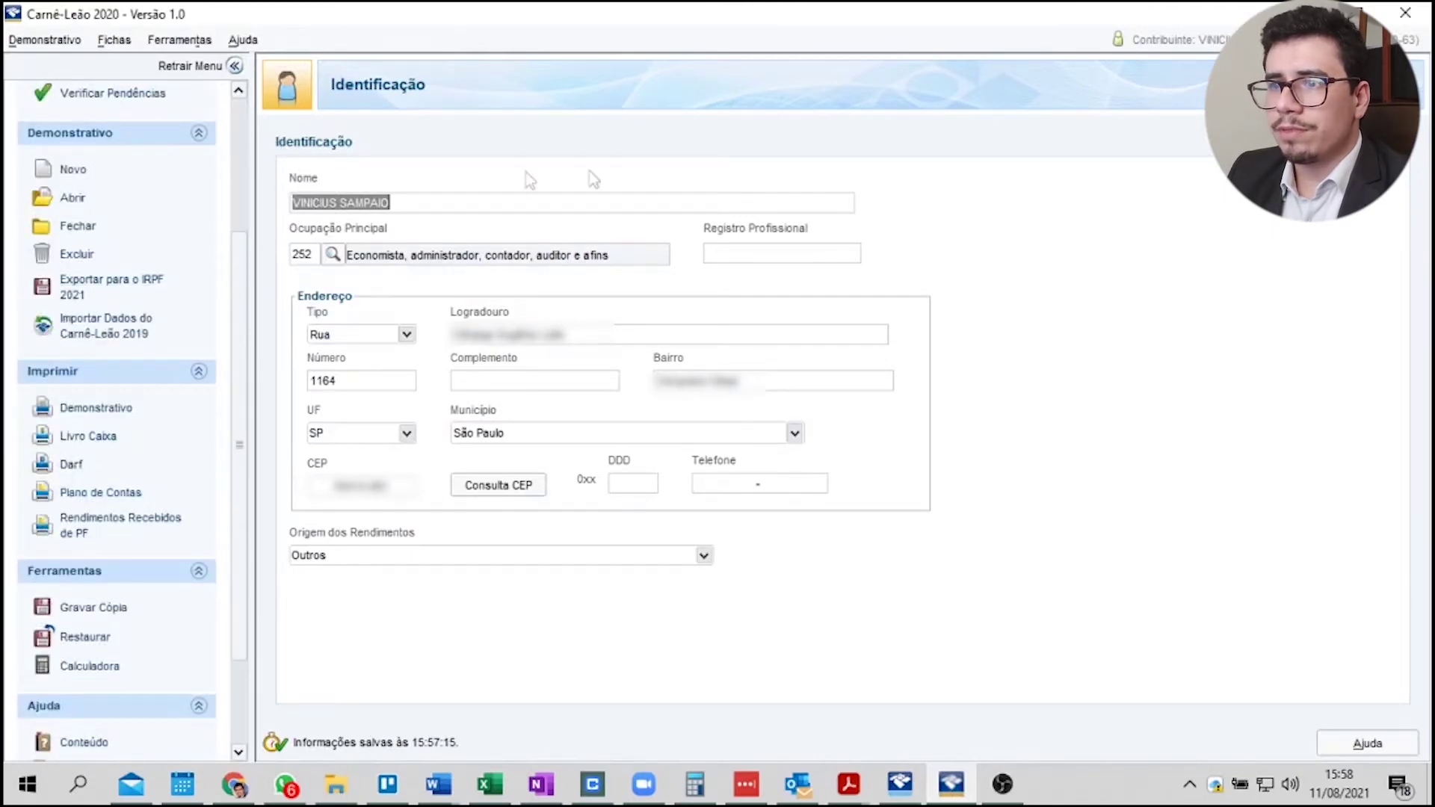
key(alt+Tab)
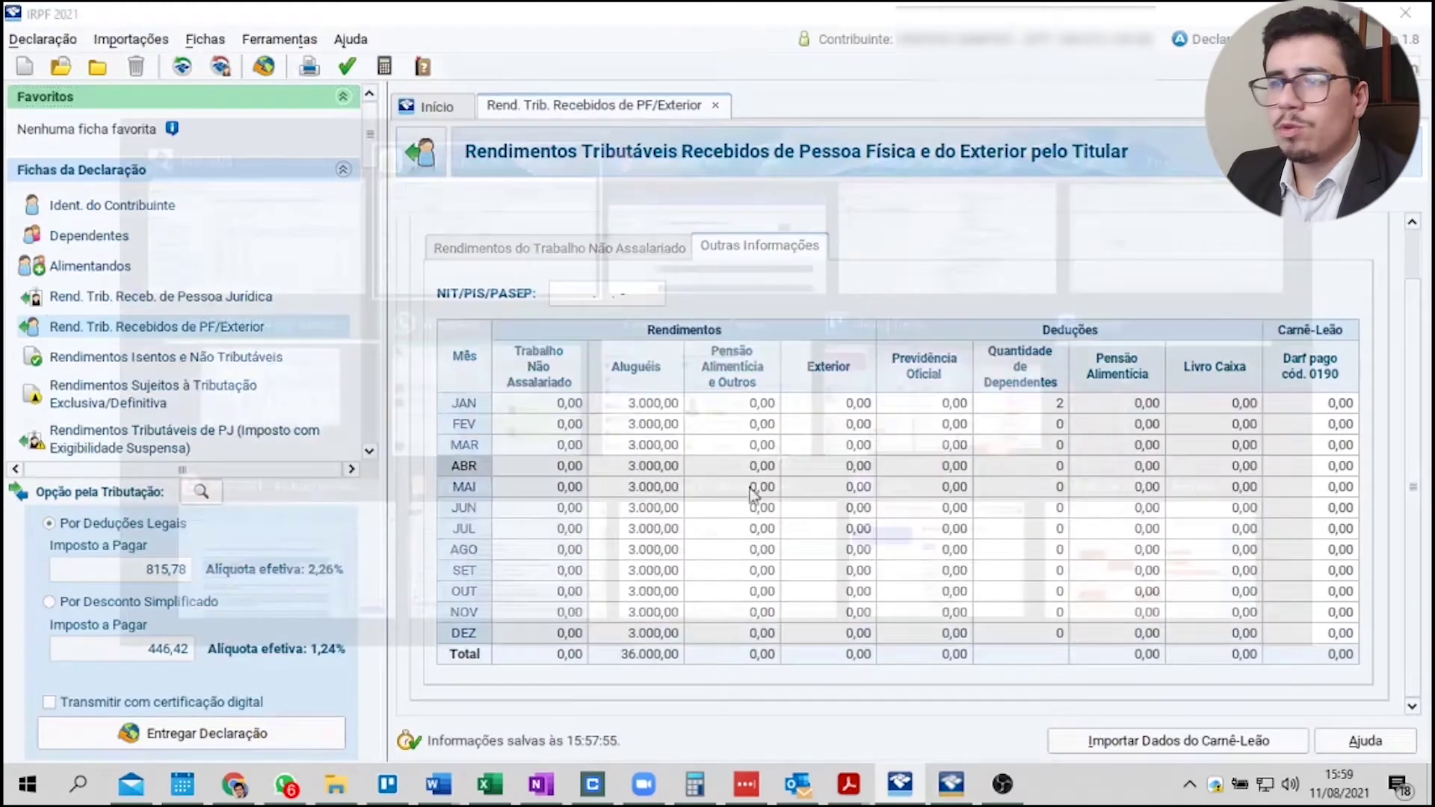
key(alt+Tab)
key(alt+Tab)
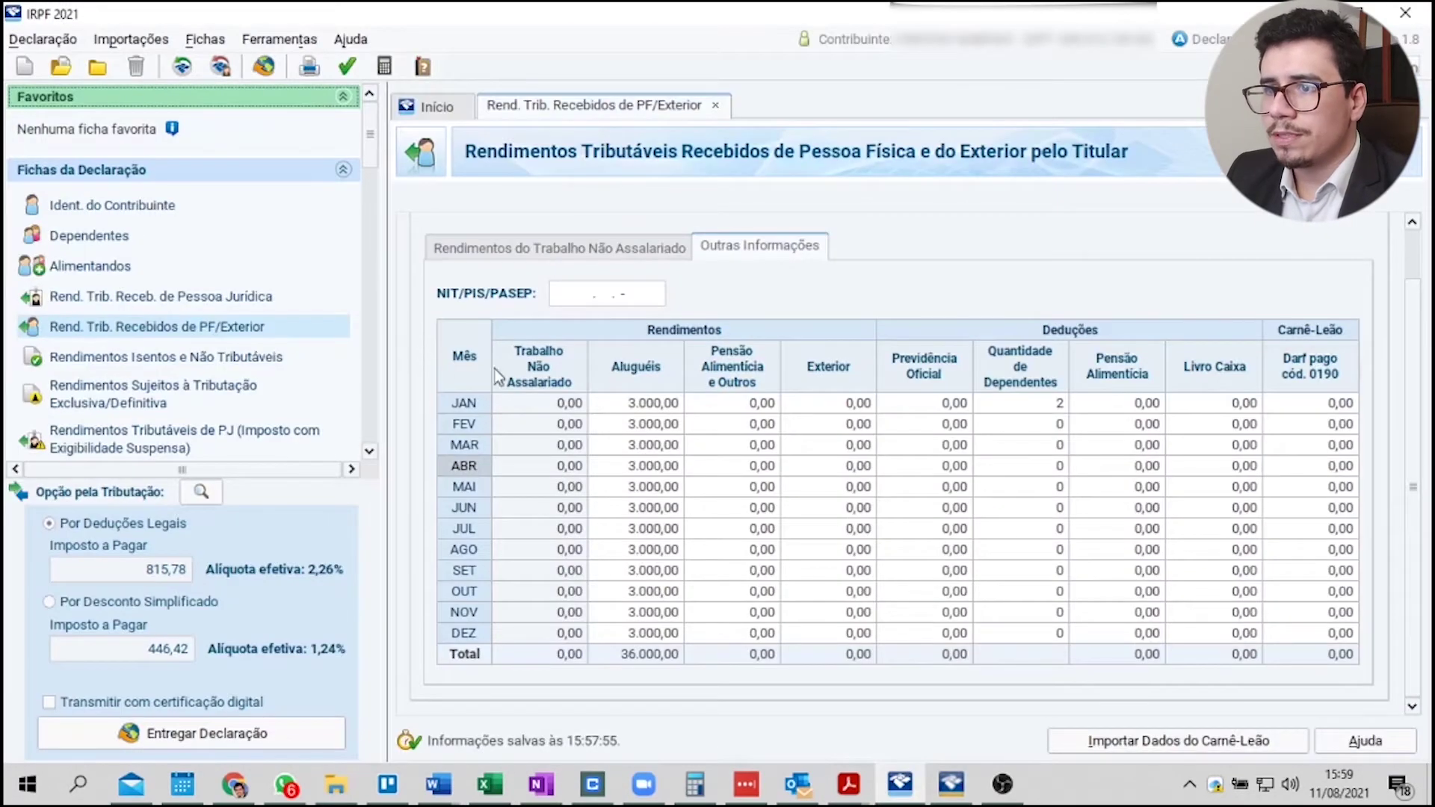
Step: In Carnê-Leão 2020, export the taxpayer's demonstrativo for IRPF 2021 to the Downloads folder
key(alt+Tab)
scroll(102, 474, down, 2)
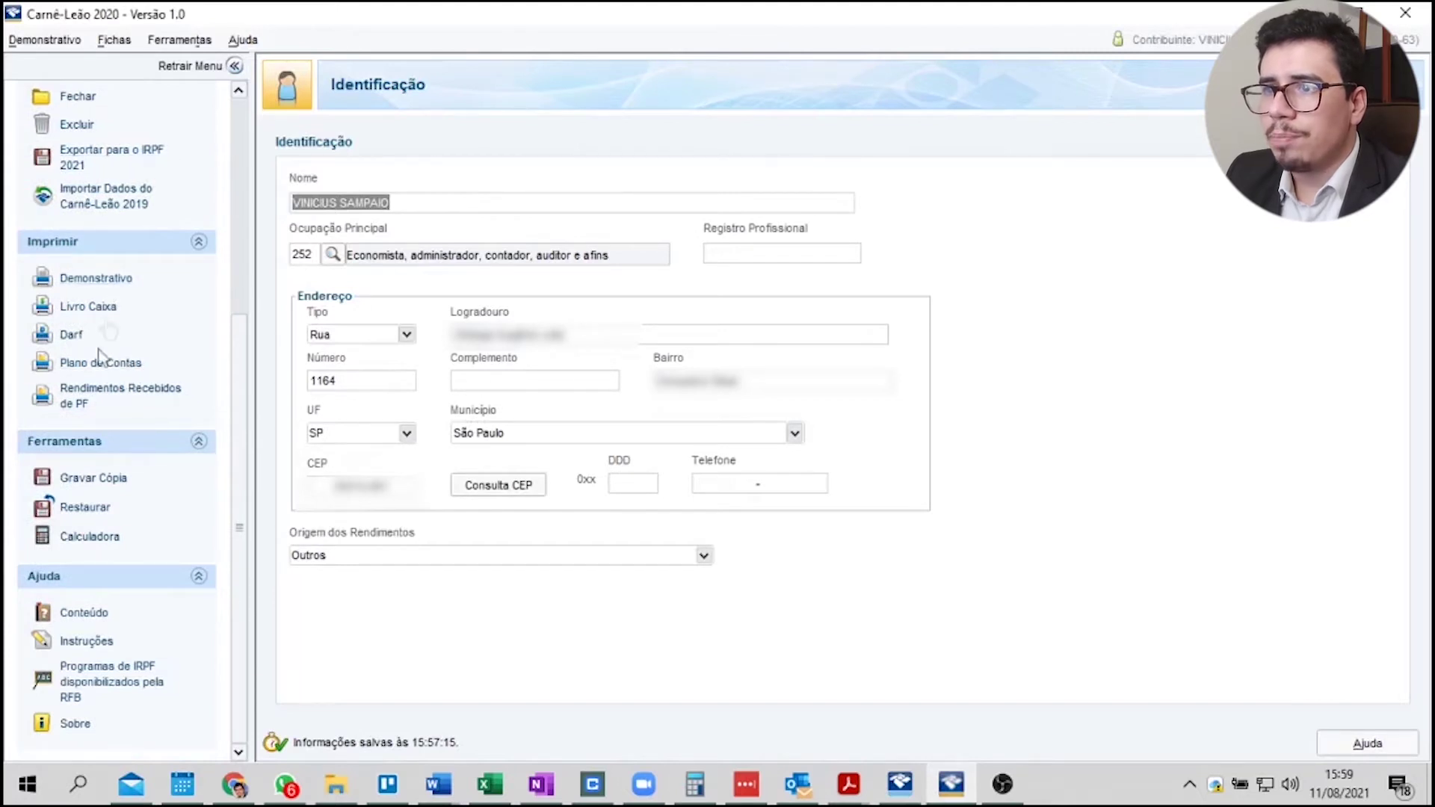
click(127, 163)
click(673, 474)
click(615, 349)
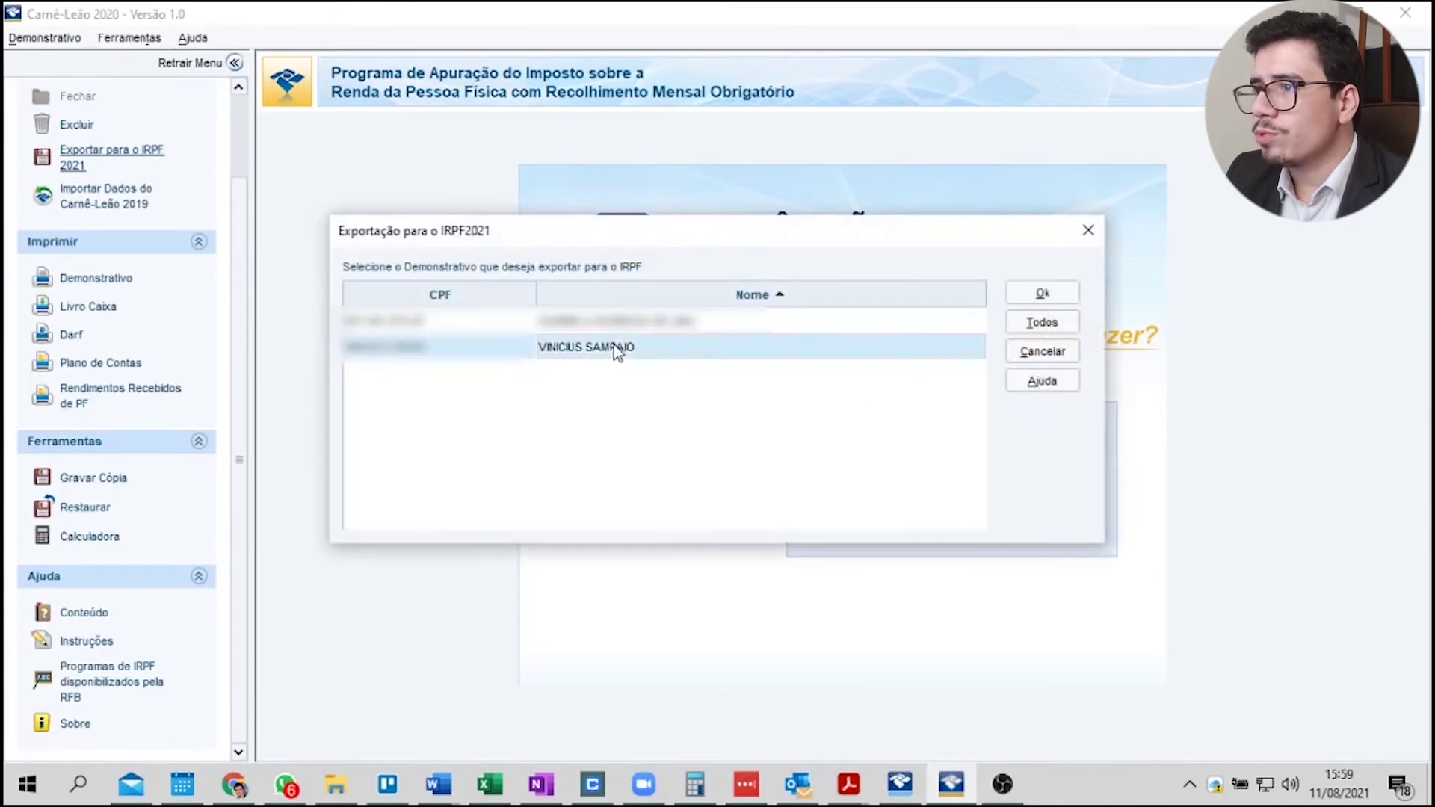
double_click(613, 347)
click(828, 249)
scroll(694, 288, up, 5)
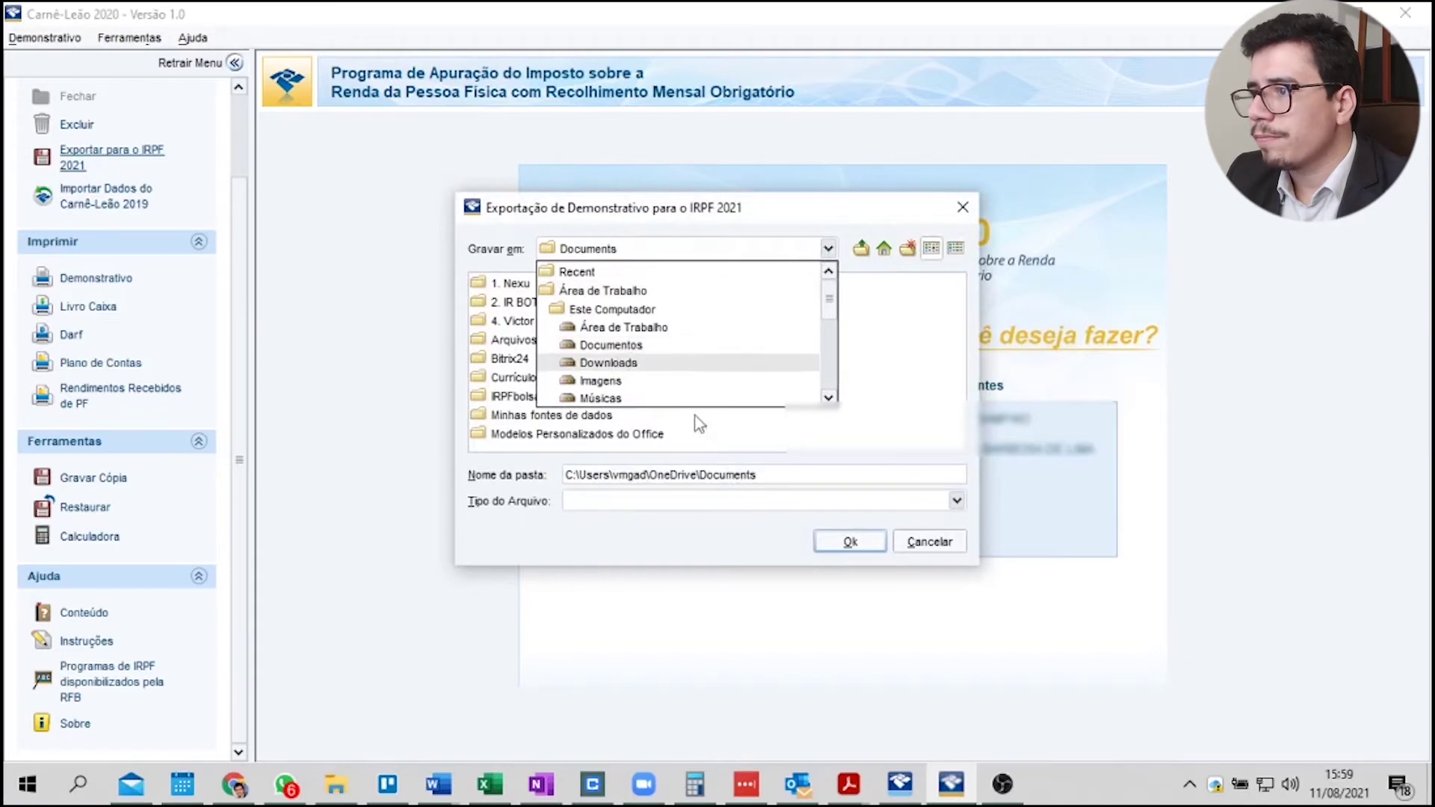
click(636, 363)
click(851, 544)
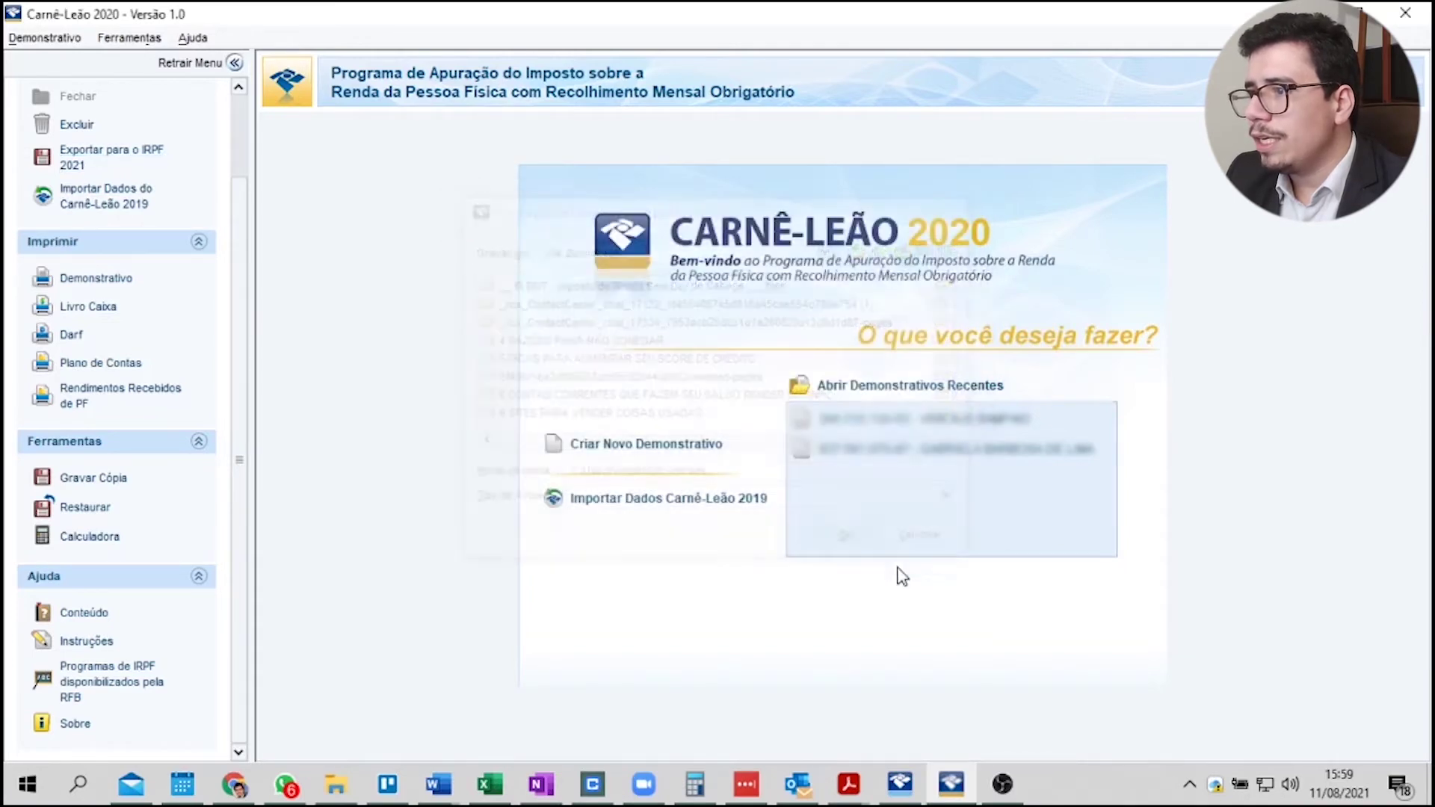
click(722, 419)
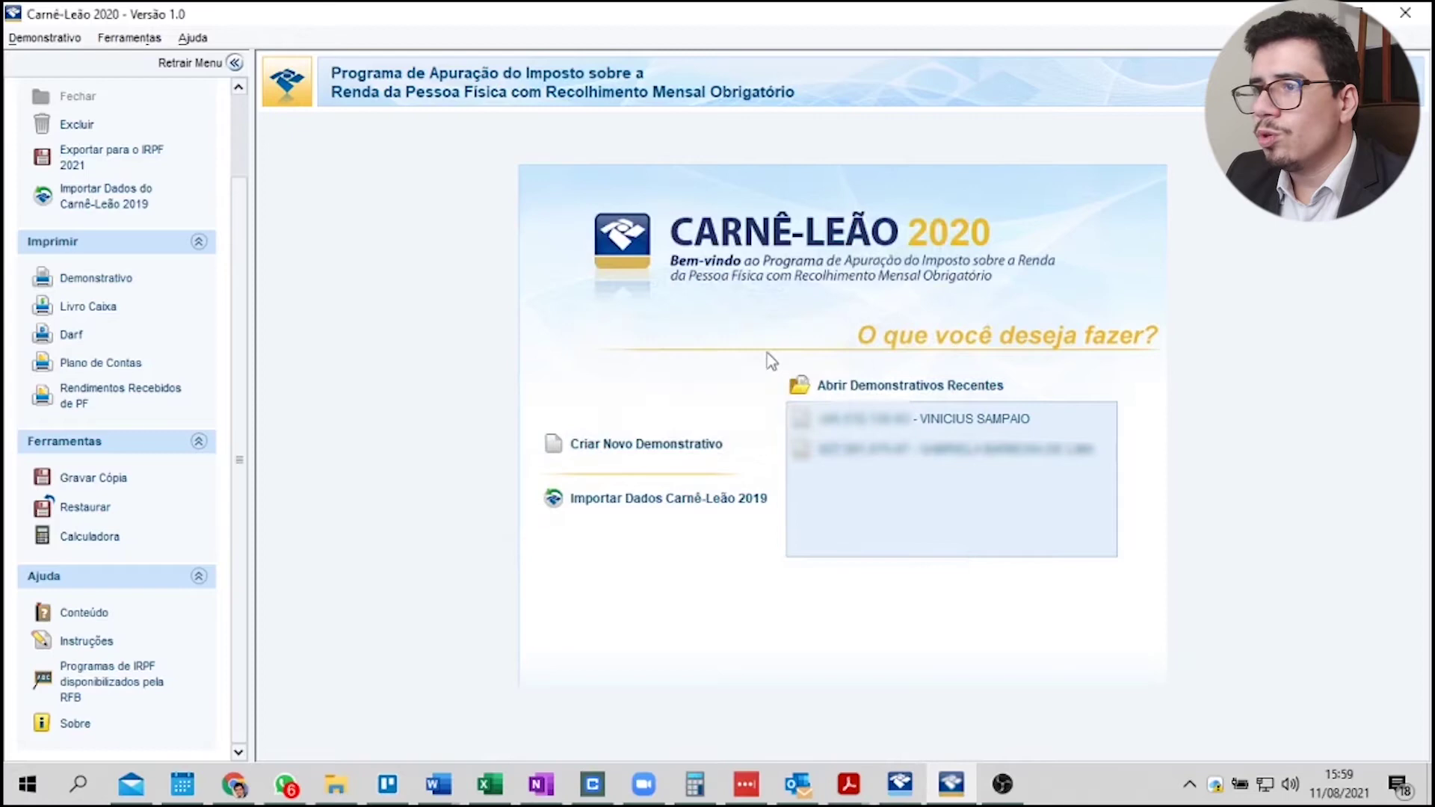
Step: Switch to IRPF 2021 and import the exported Carnê-Leão file from Downloads, overwriting the data already in the PF/Exterior form
click(904, 784)
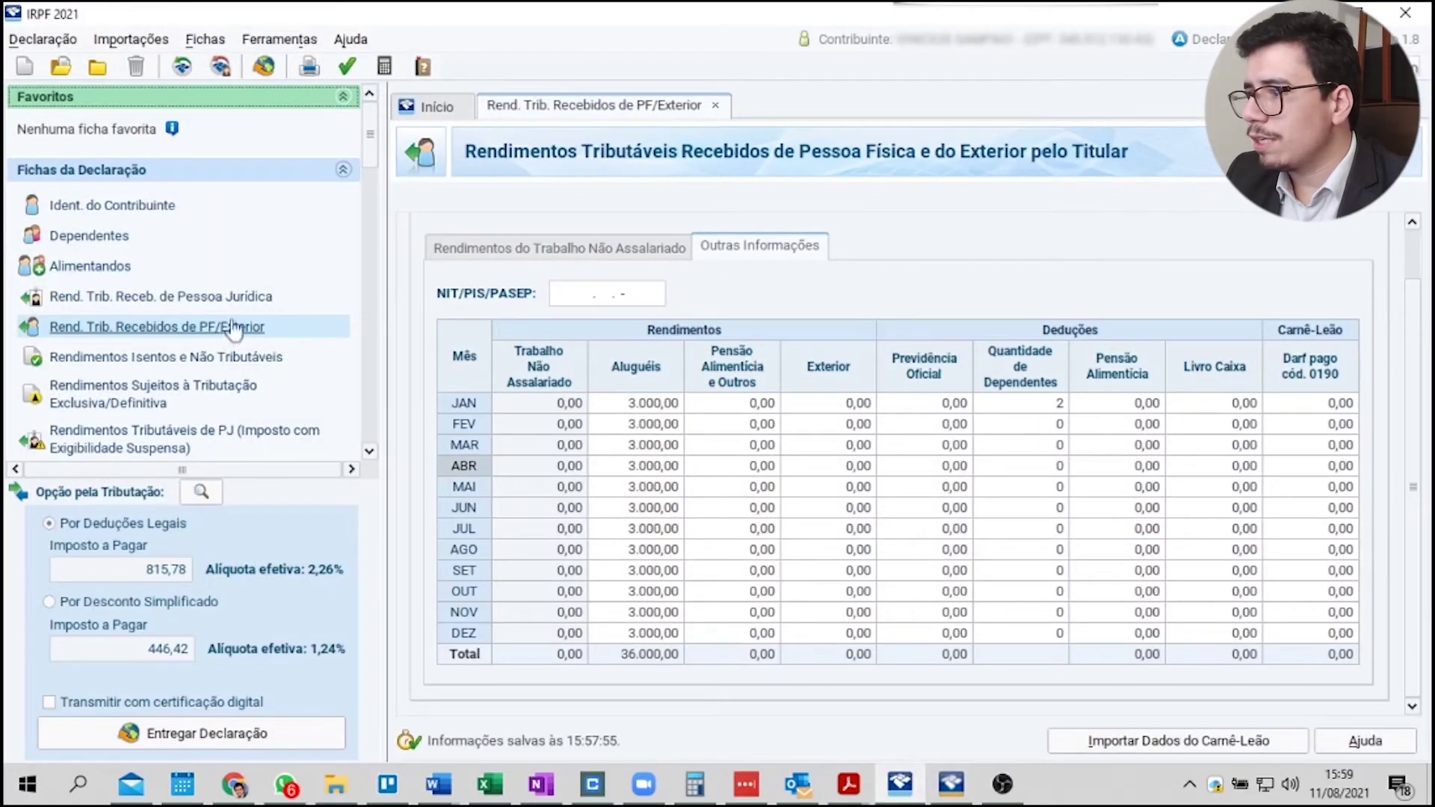
click(1156, 740)
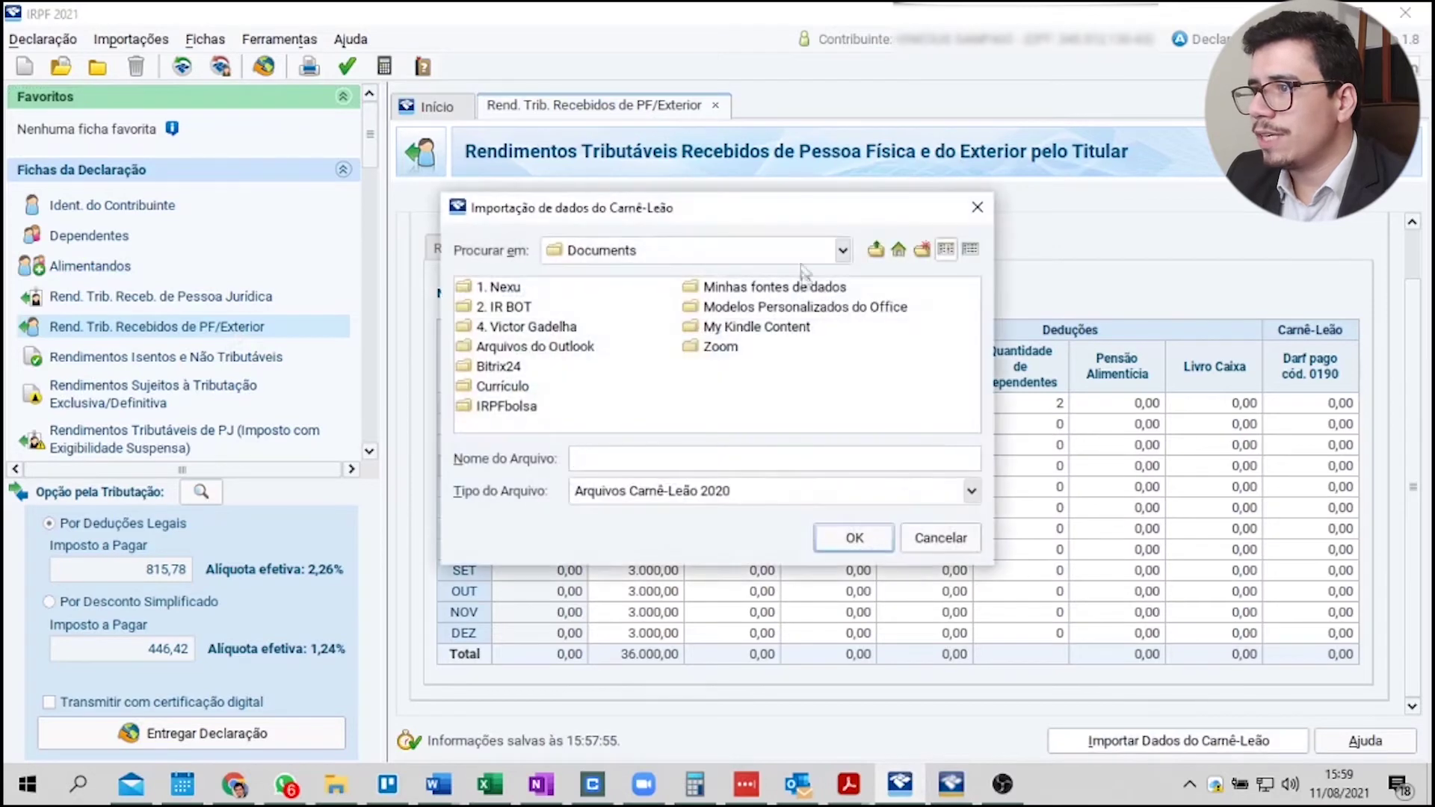
click(842, 251)
scroll(635, 351, up, 5)
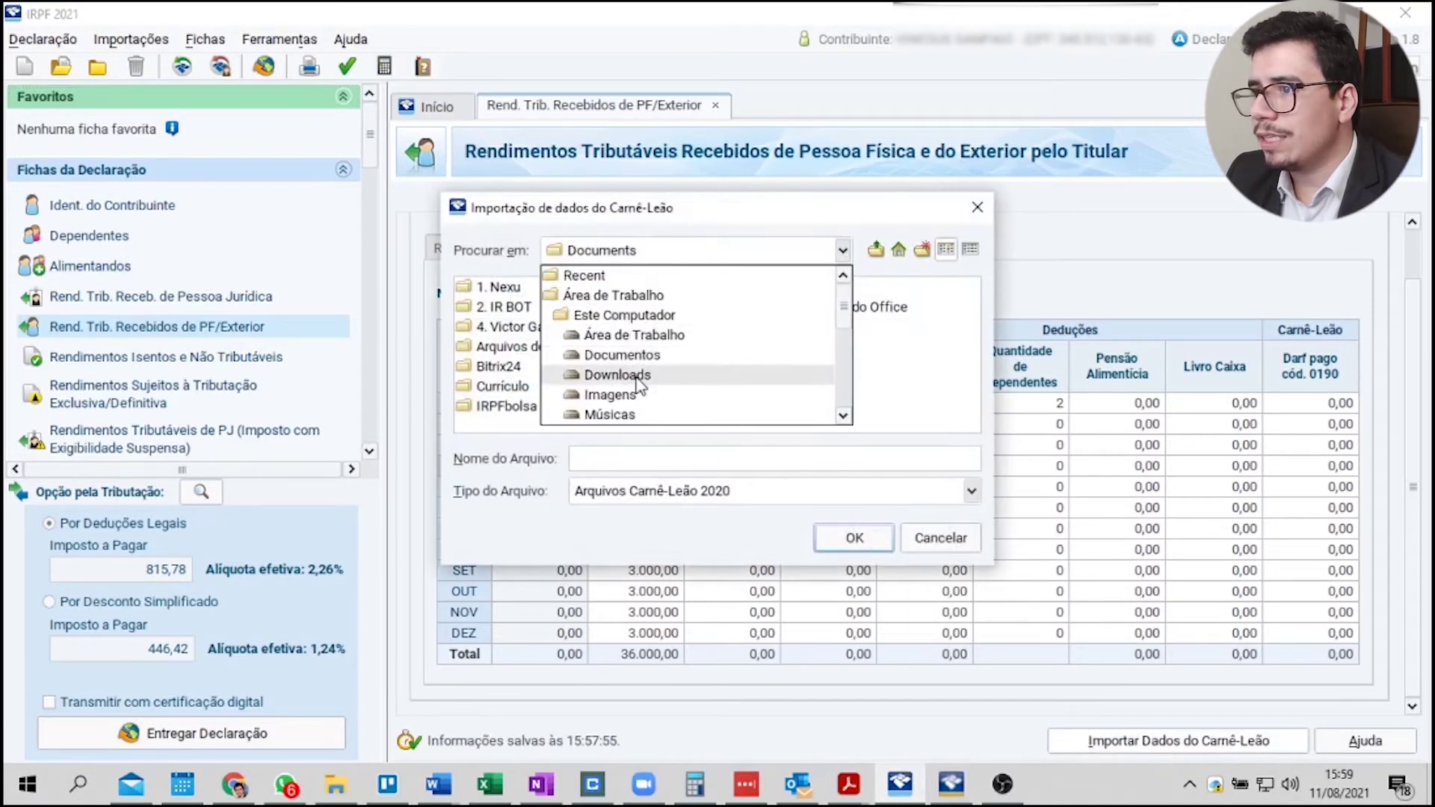
click(606, 371)
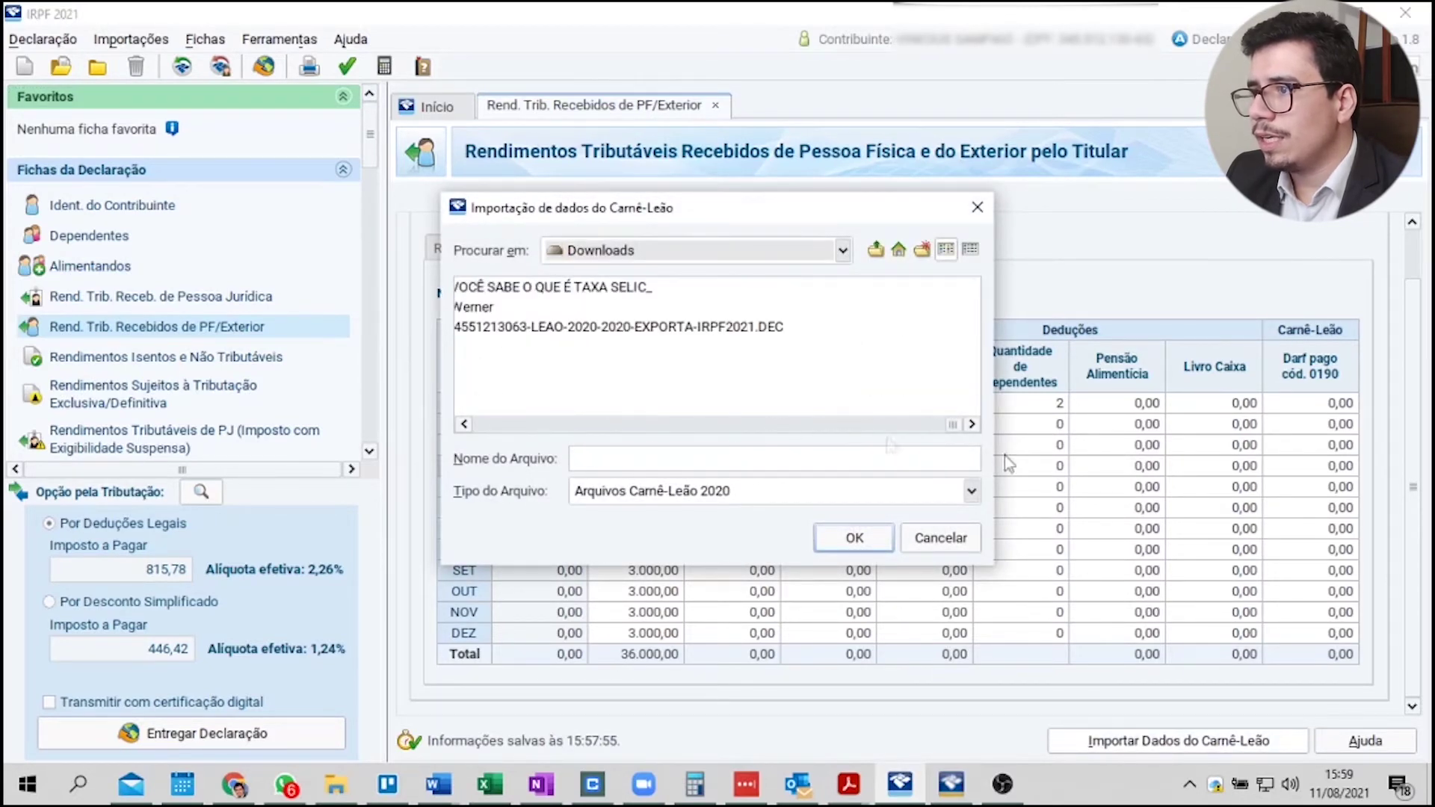
click(465, 424)
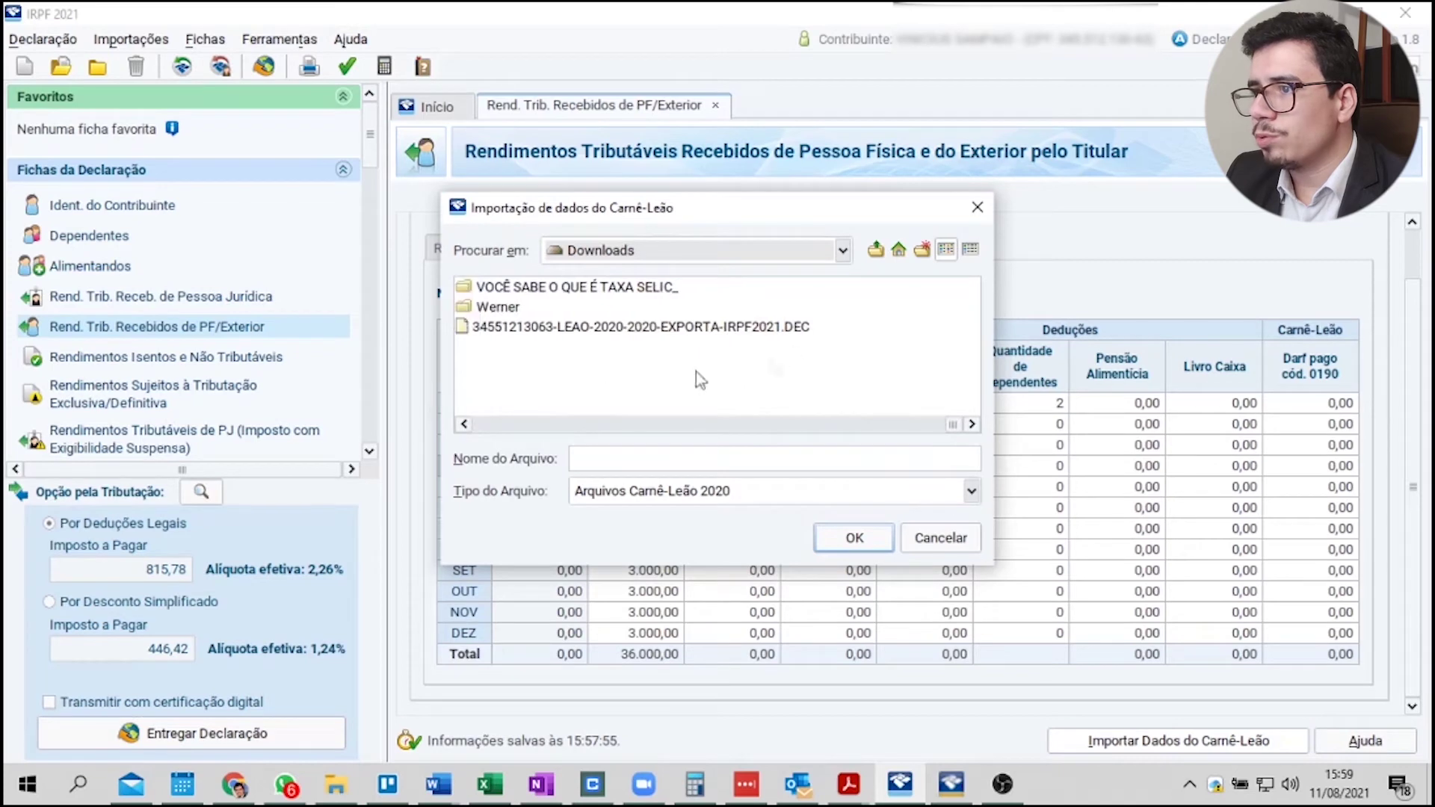
double_click(528, 332)
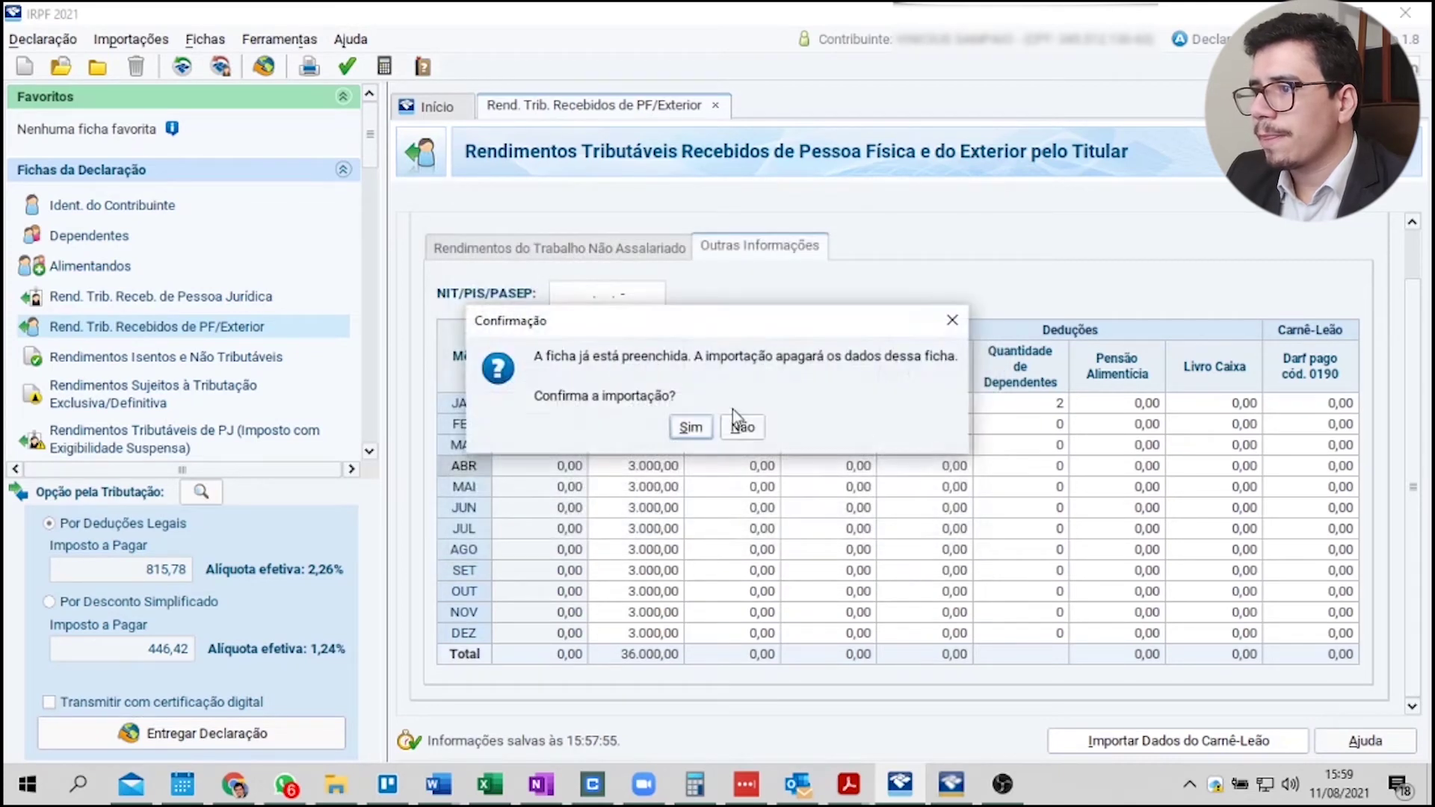
click(689, 428)
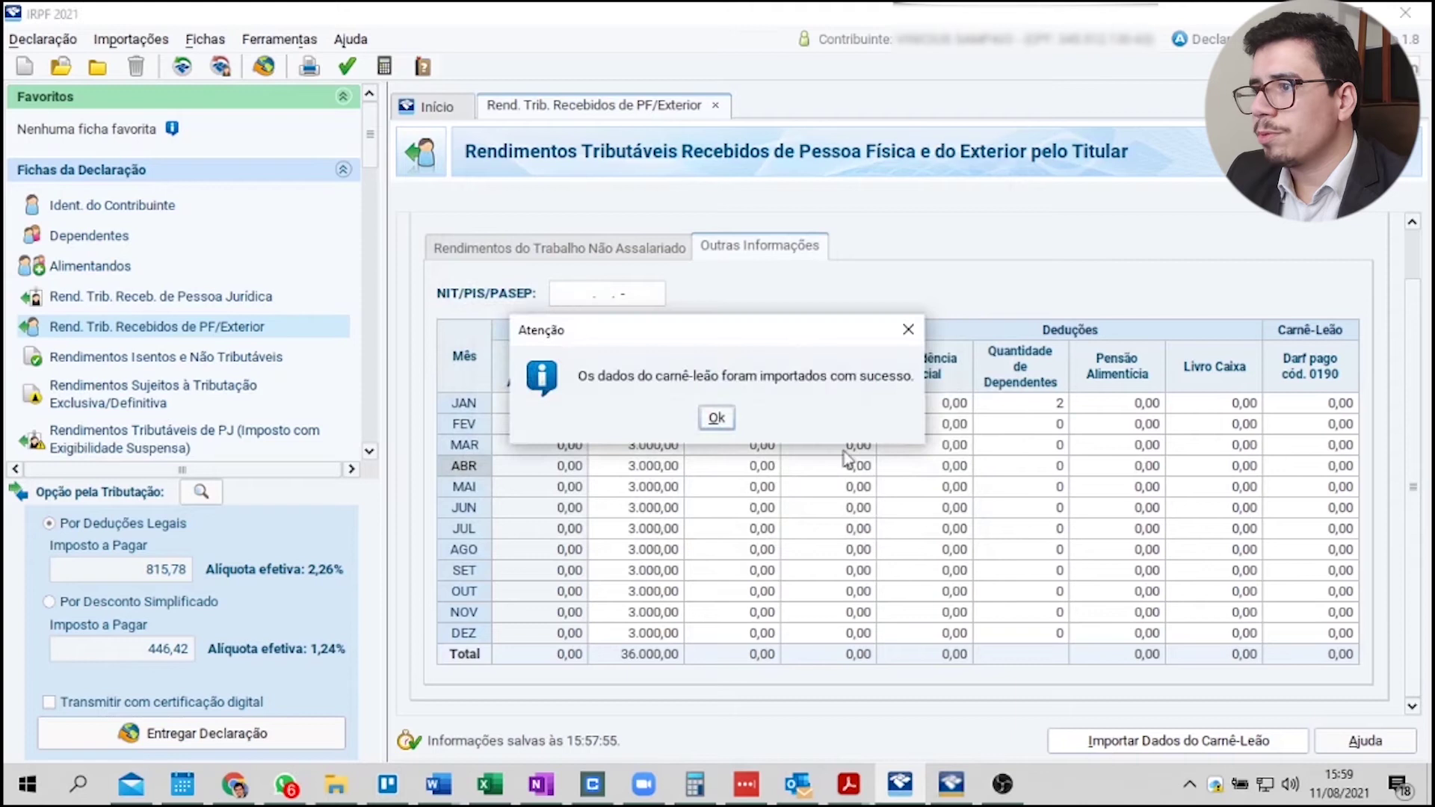
click(716, 418)
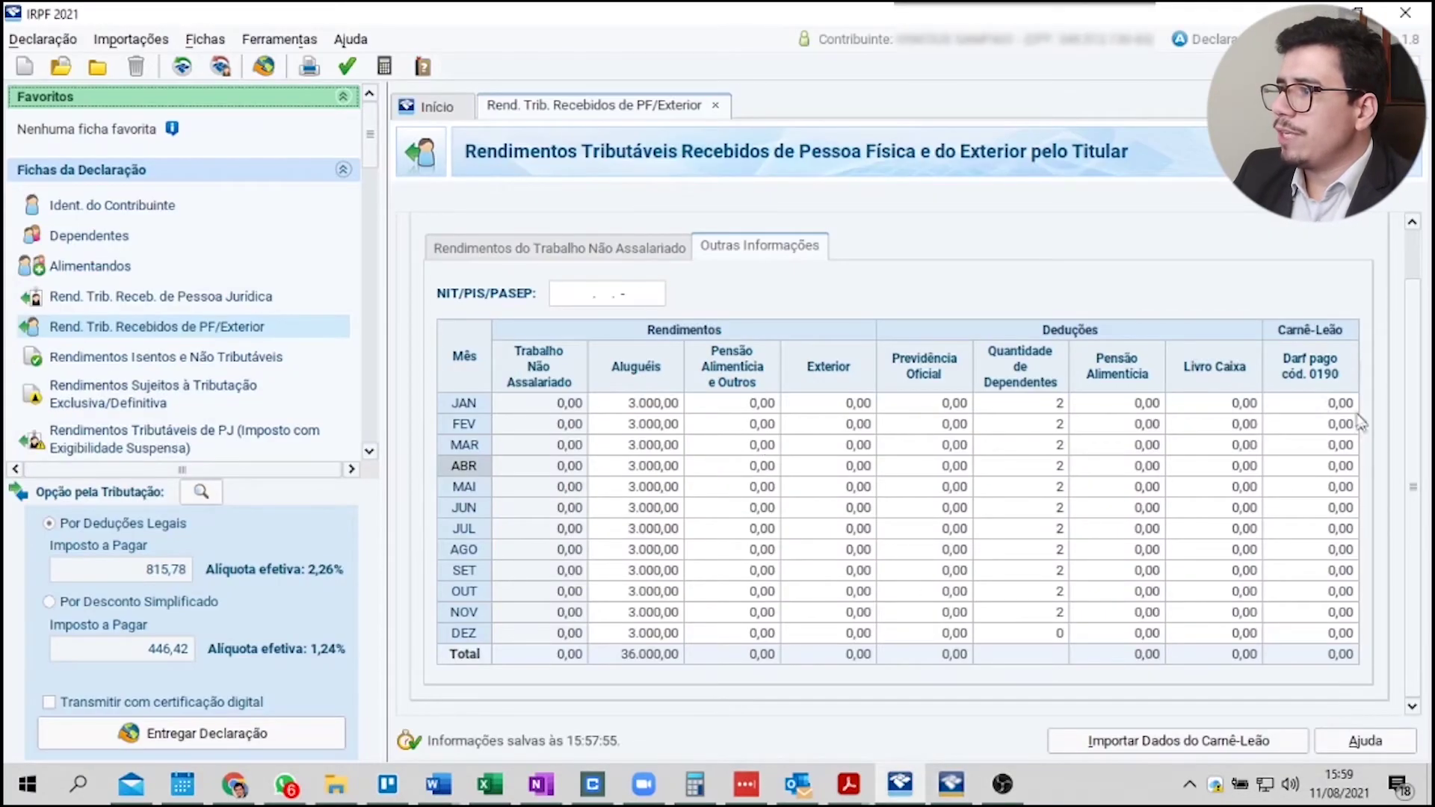
Step: Examine the January to March cells of the Darf pago cód. 0190 column without entering amounts
click(1353, 405)
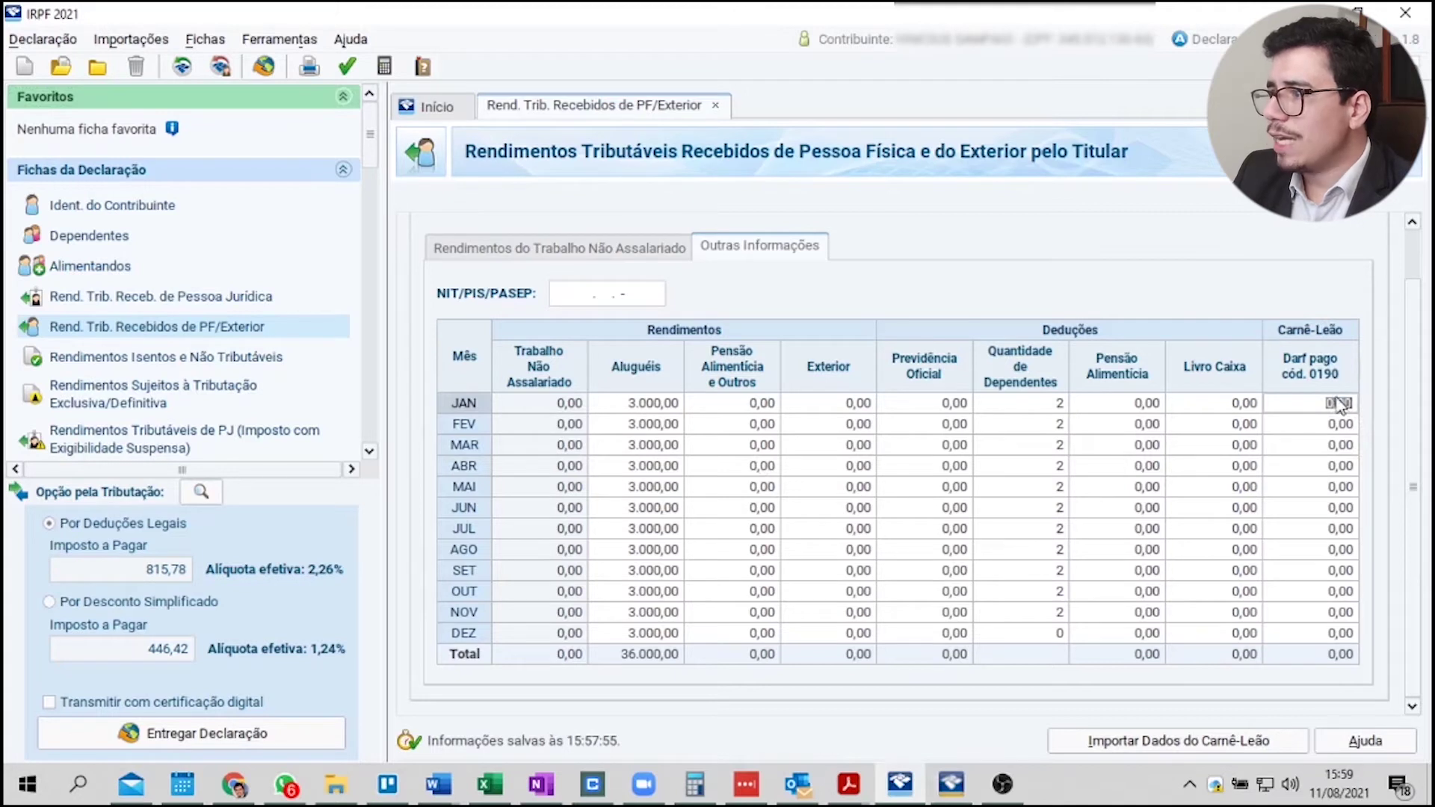
click(1350, 425)
click(1354, 446)
click(1357, 425)
click(1353, 403)
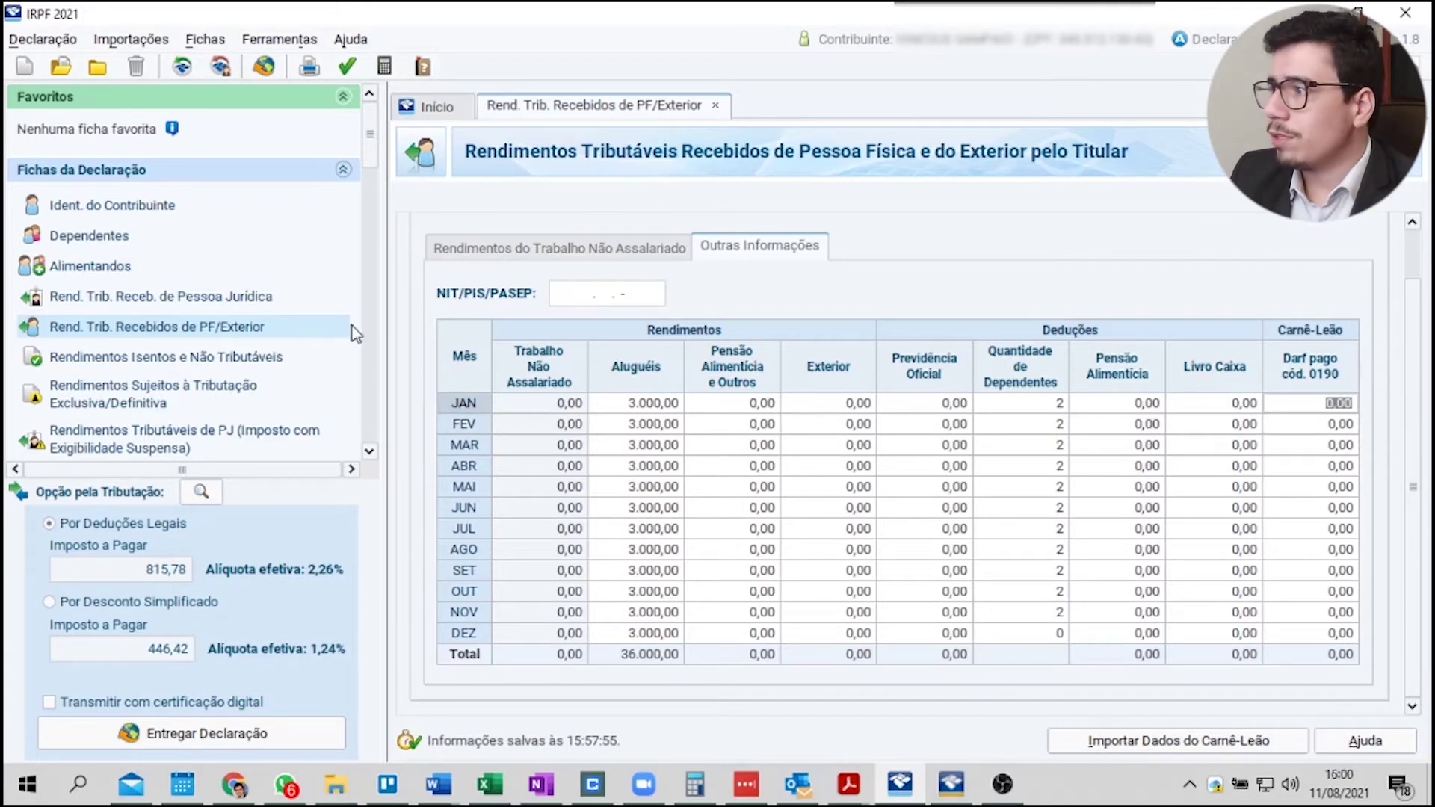
click(1355, 426)
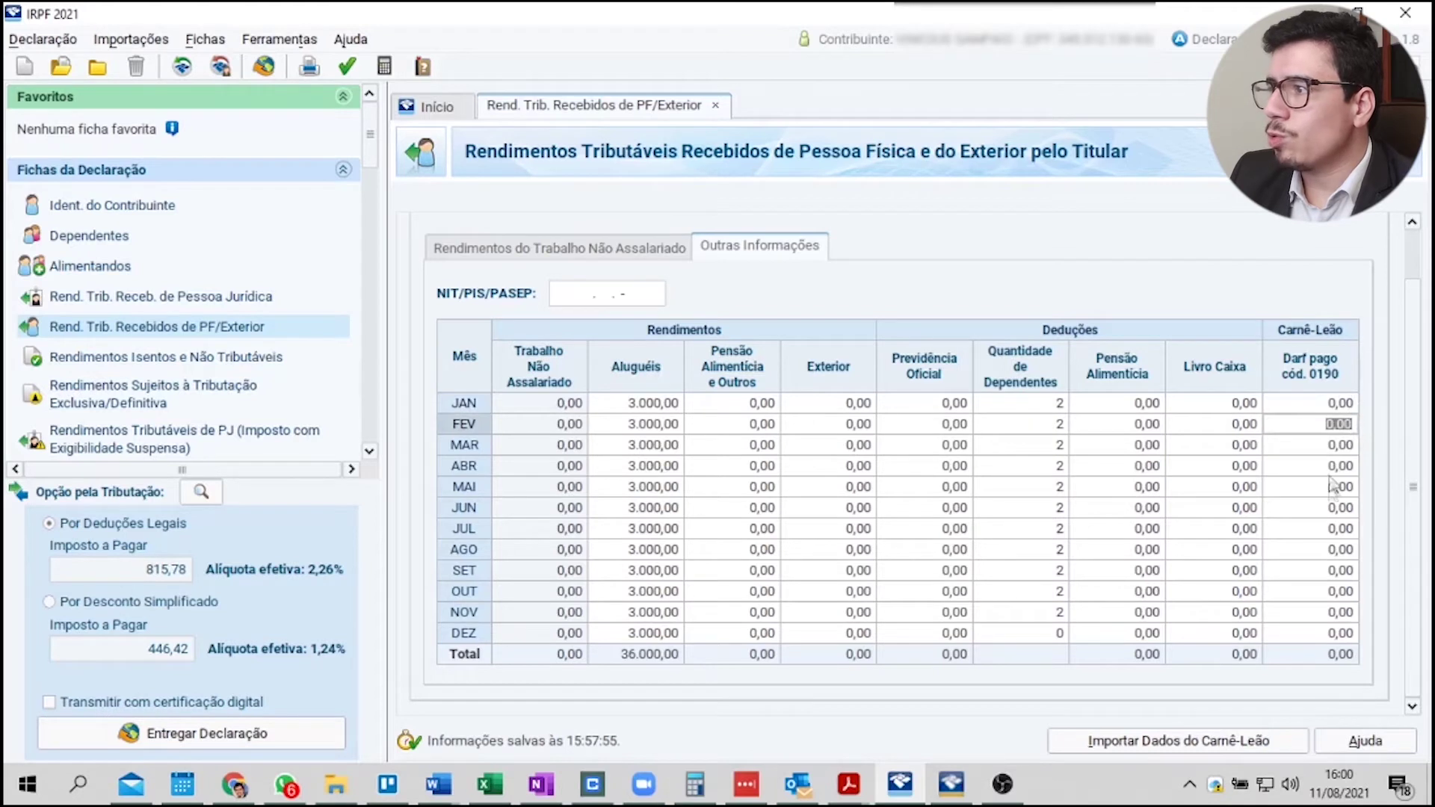
click(1349, 446)
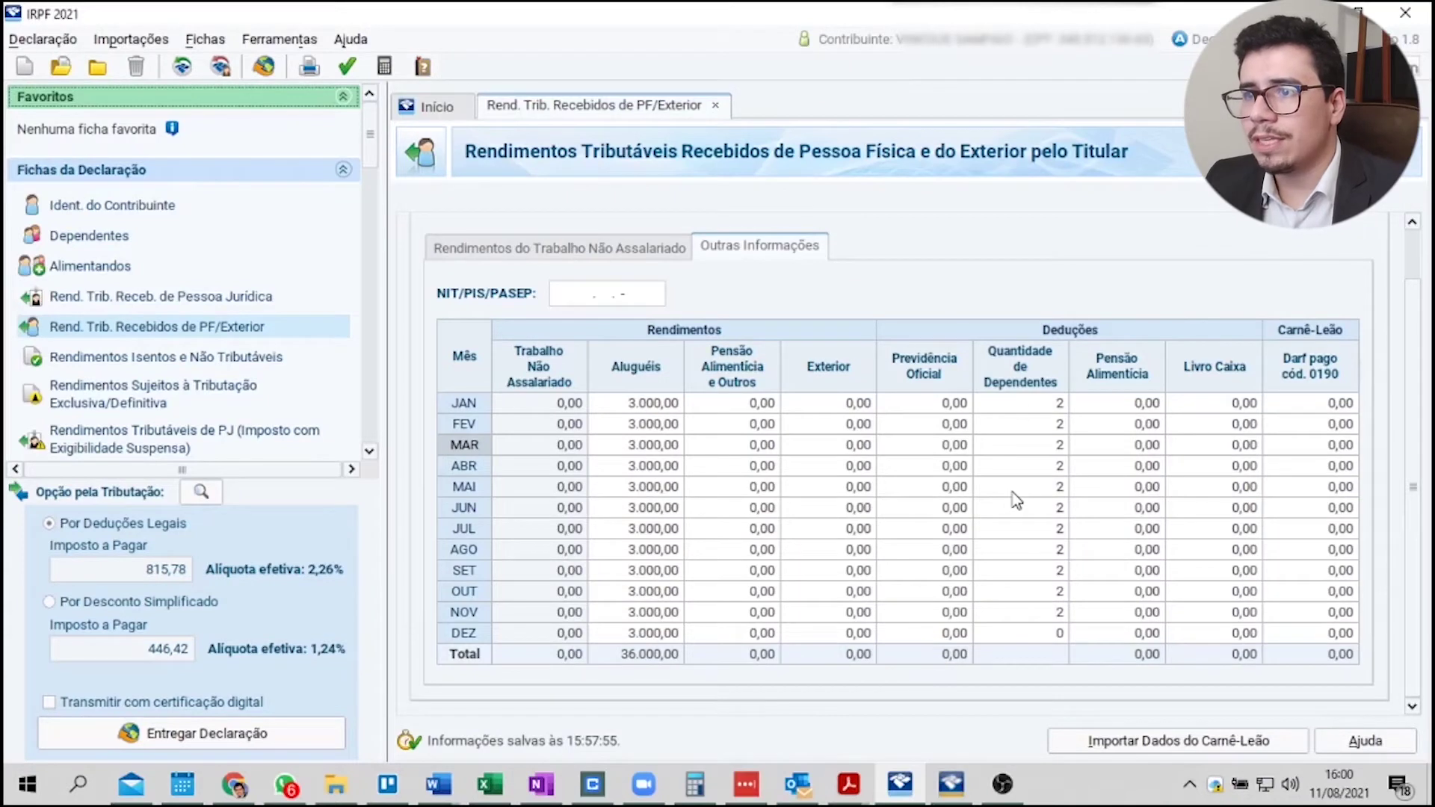
Step: Open a new entry in Rend. Trib. Receb. de Pessoa Jurídica and examine its Imposto retido na fonte field
click(169, 299)
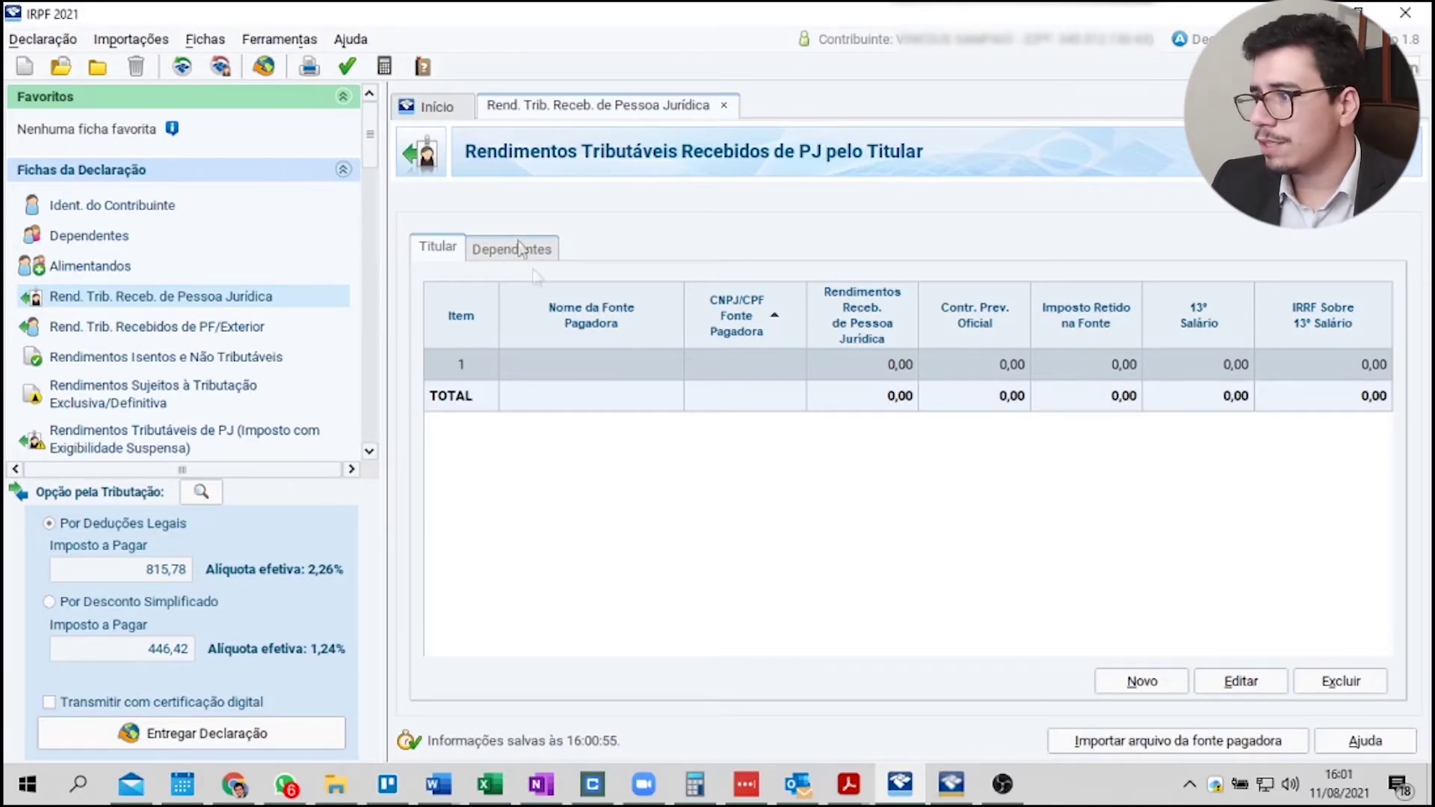
click(1136, 681)
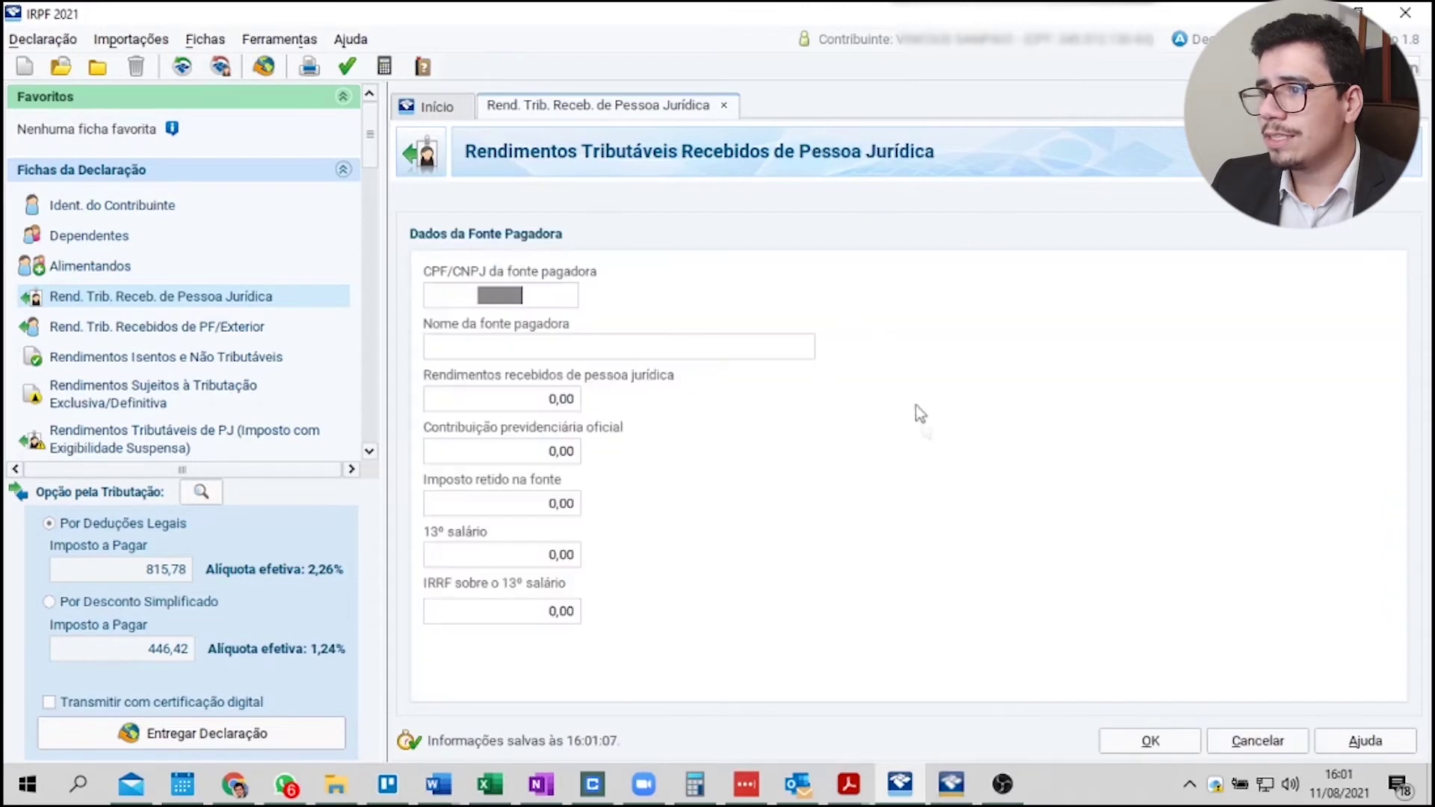
click(568, 507)
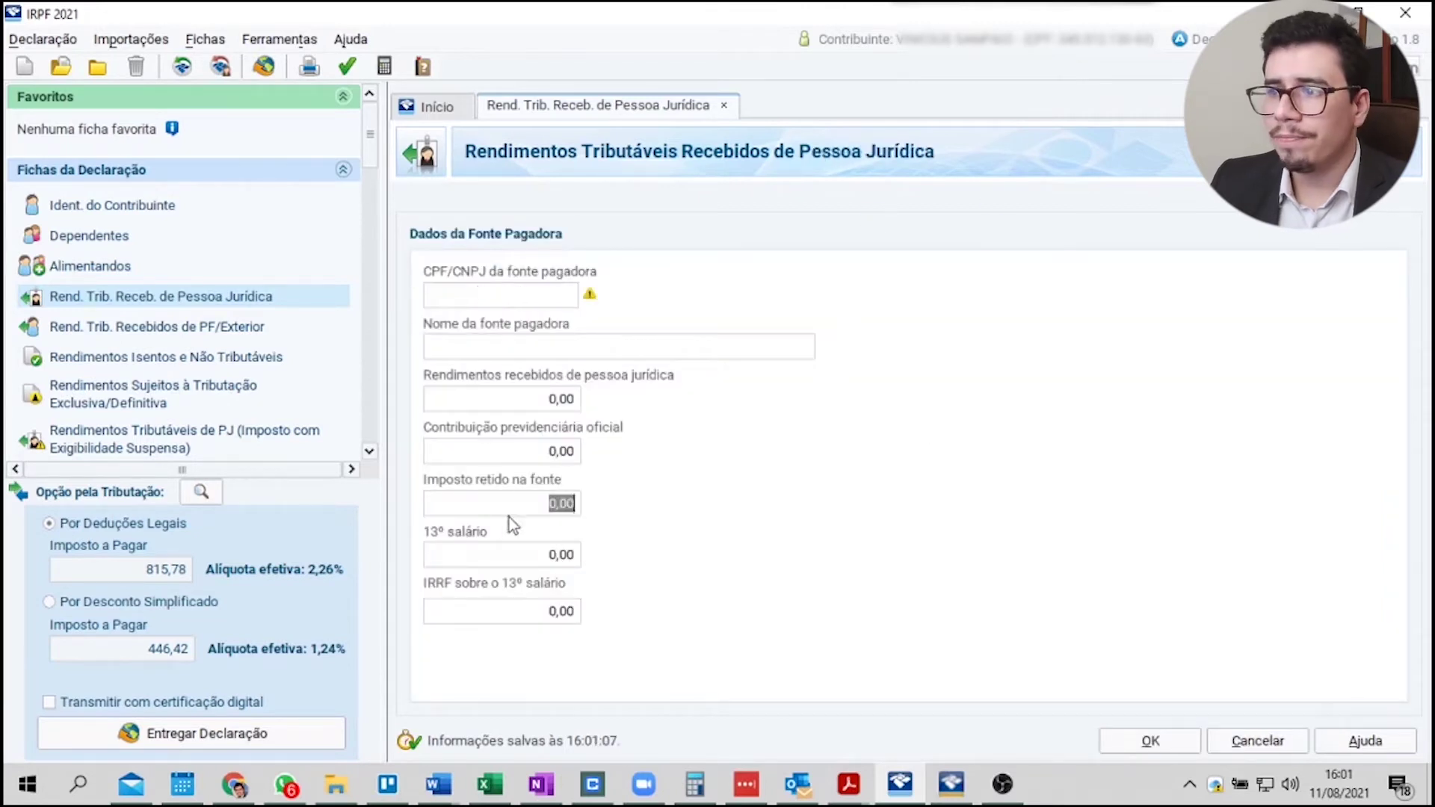
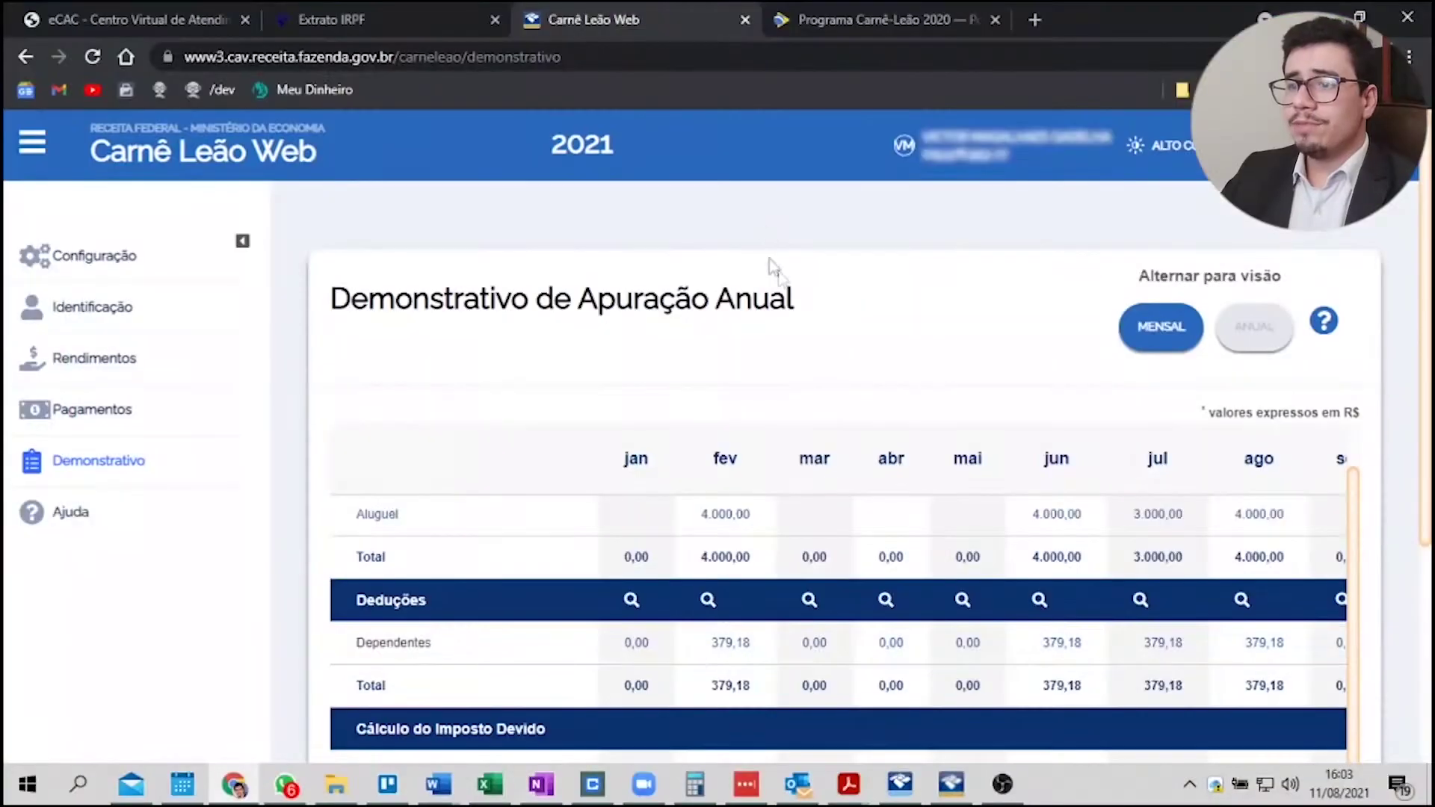
Step: Generate the February 2021 DARF in Carnê Leão Web, view its PDF, and return to the Darf pago column in IRPF 2021
scroll(1017, 561, down, 4)
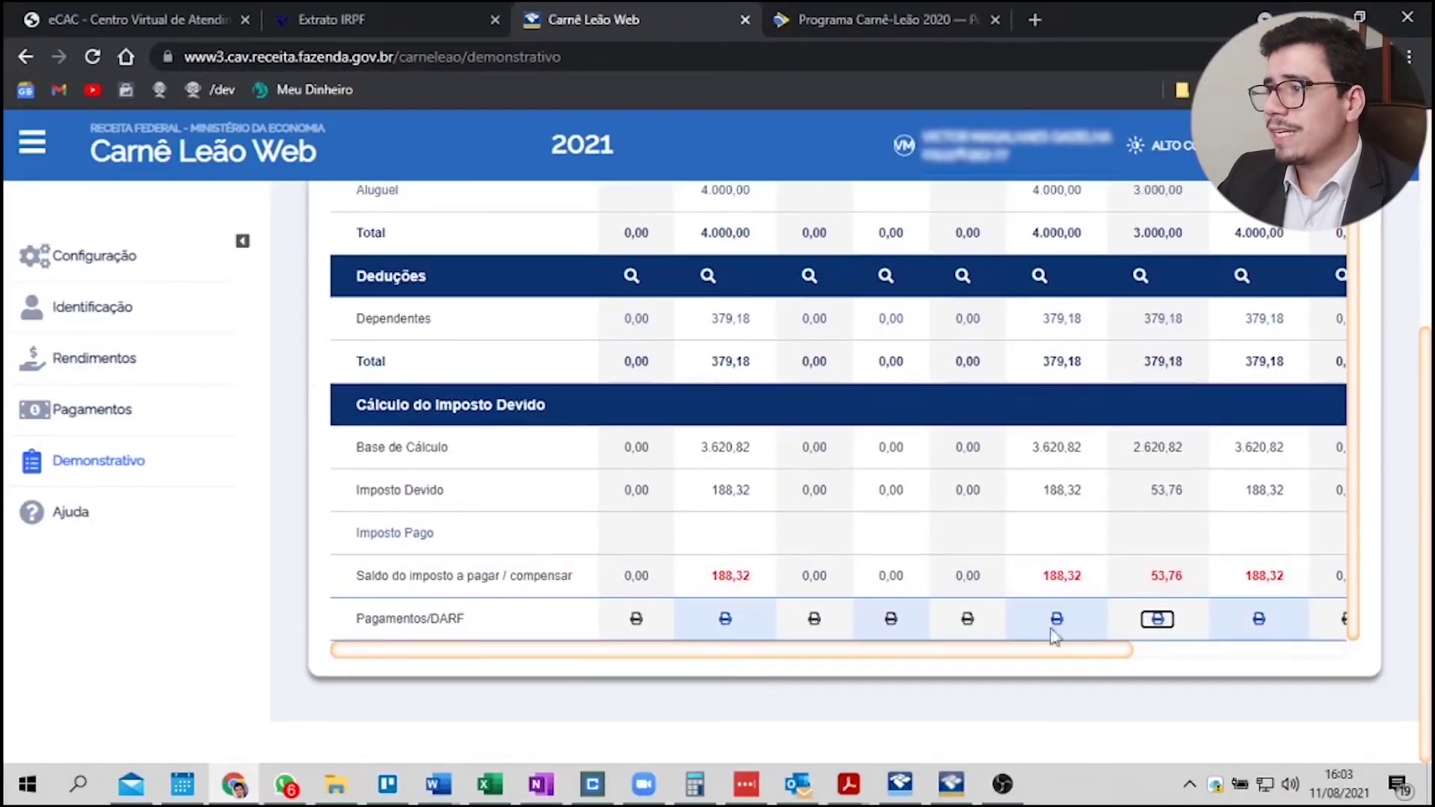
drag(1354, 598, 1356, 638)
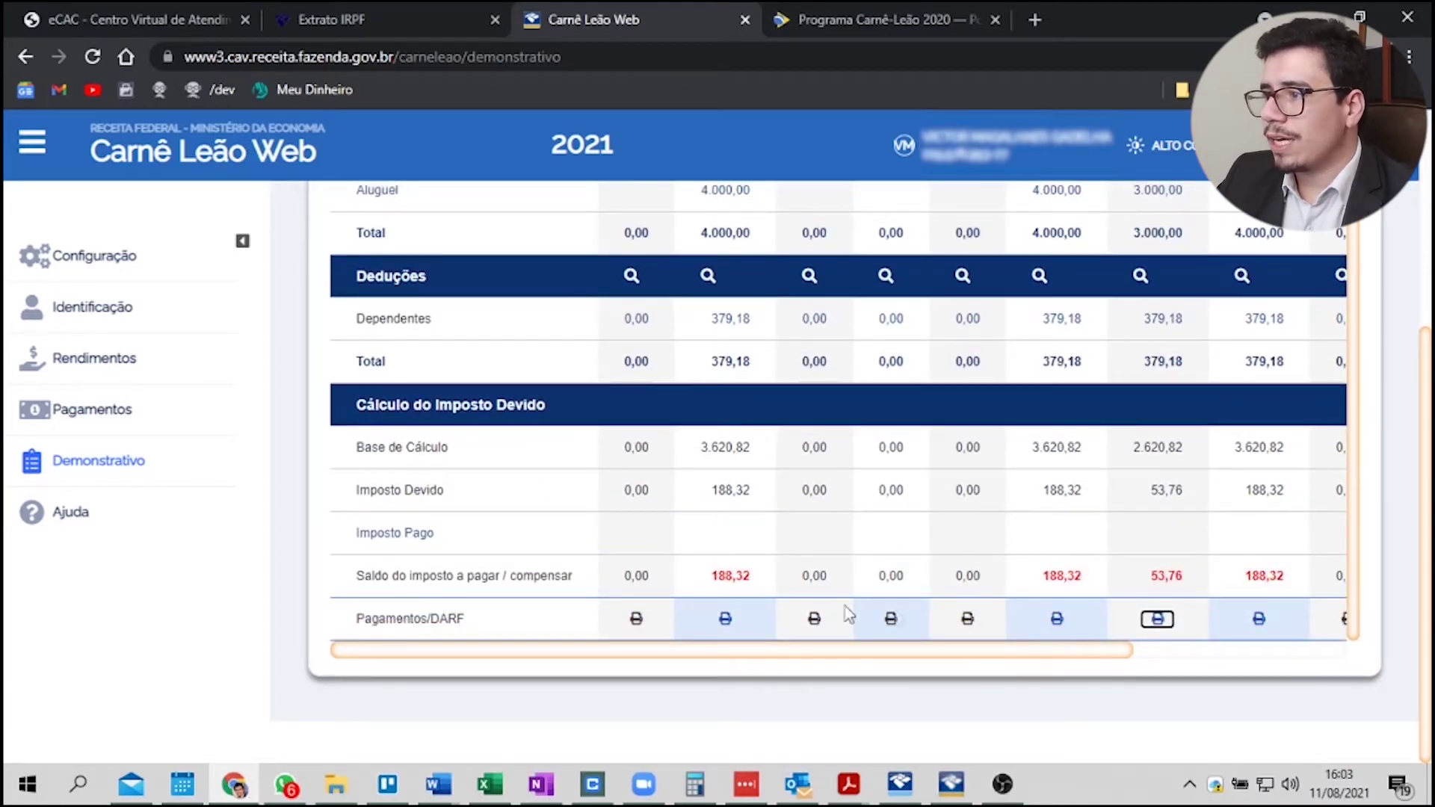
click(726, 620)
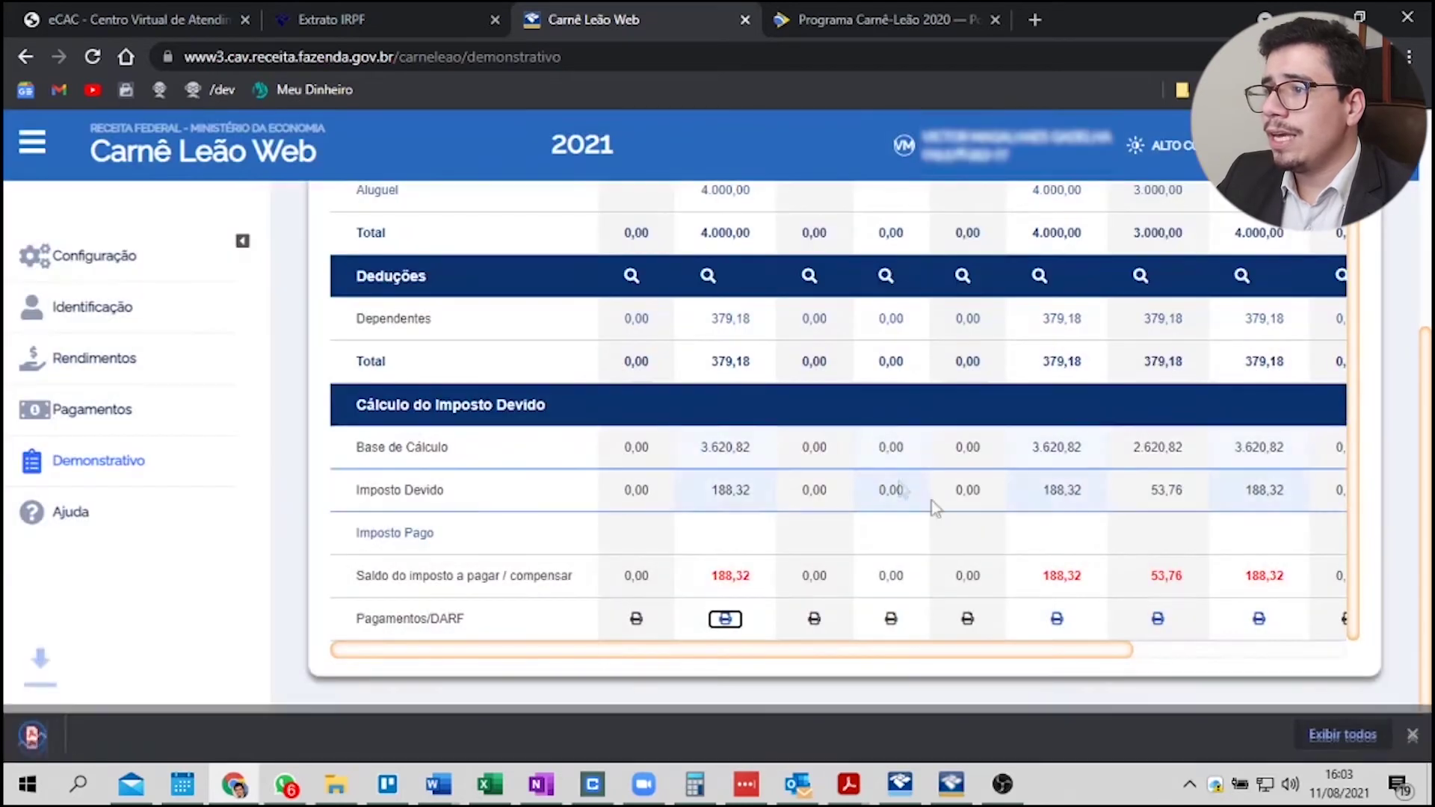
click(116, 739)
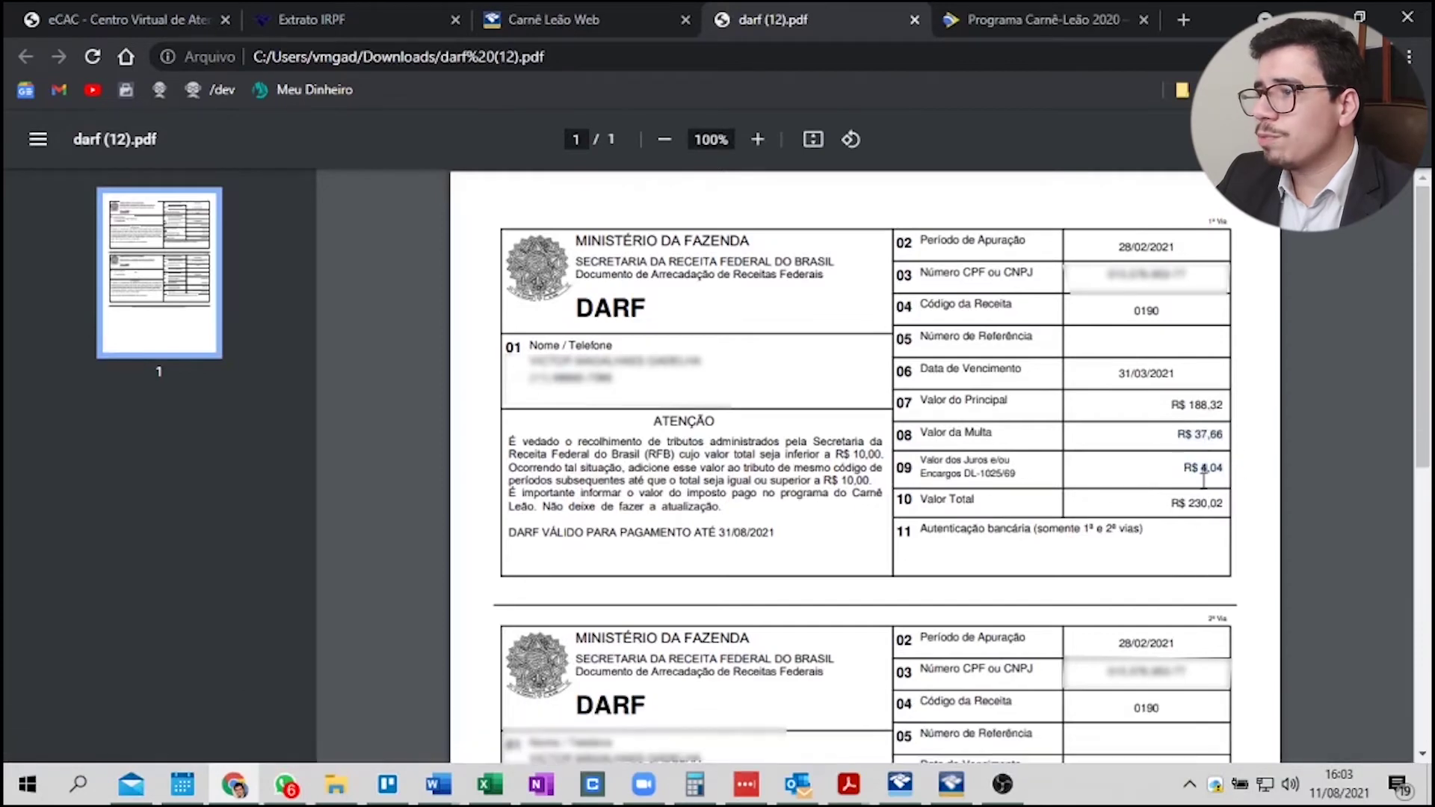
key(alt+Tab)
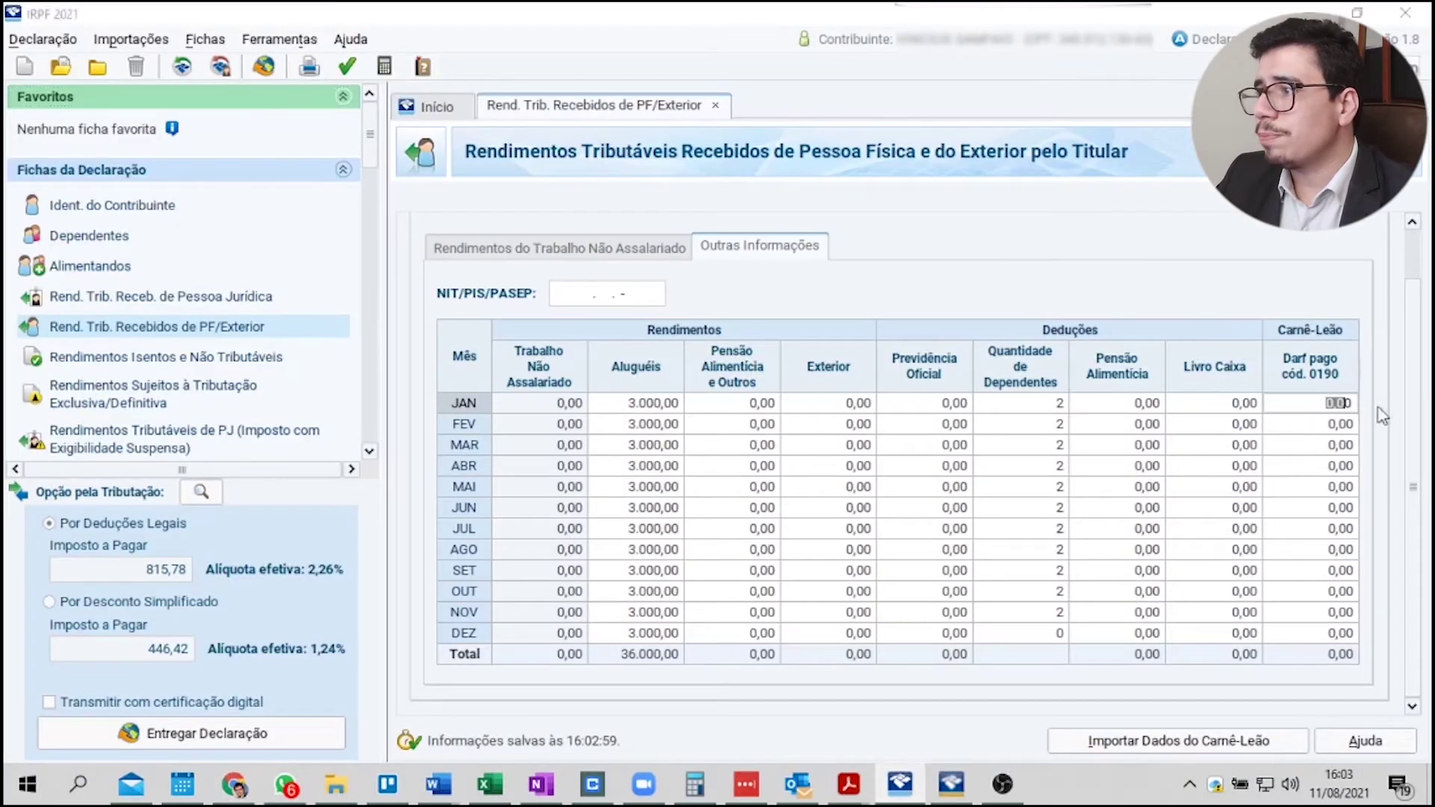
Step: Examine the principal, fine and interest values on the February 2021 DARF PDF, returning to the Darf pago column in IRPF 2021
key(alt+Tab)
key(alt+Tab)
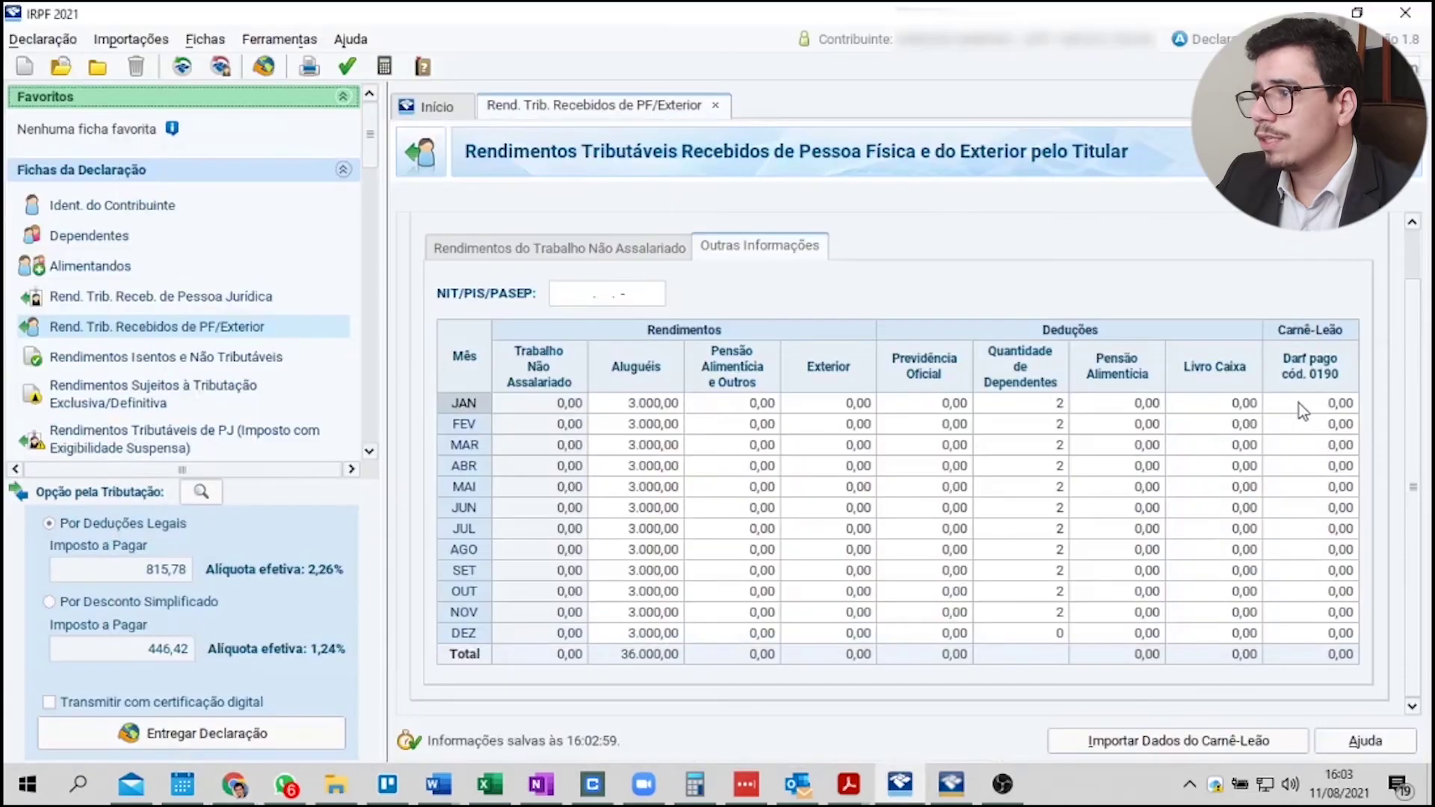
key(alt+Tab)
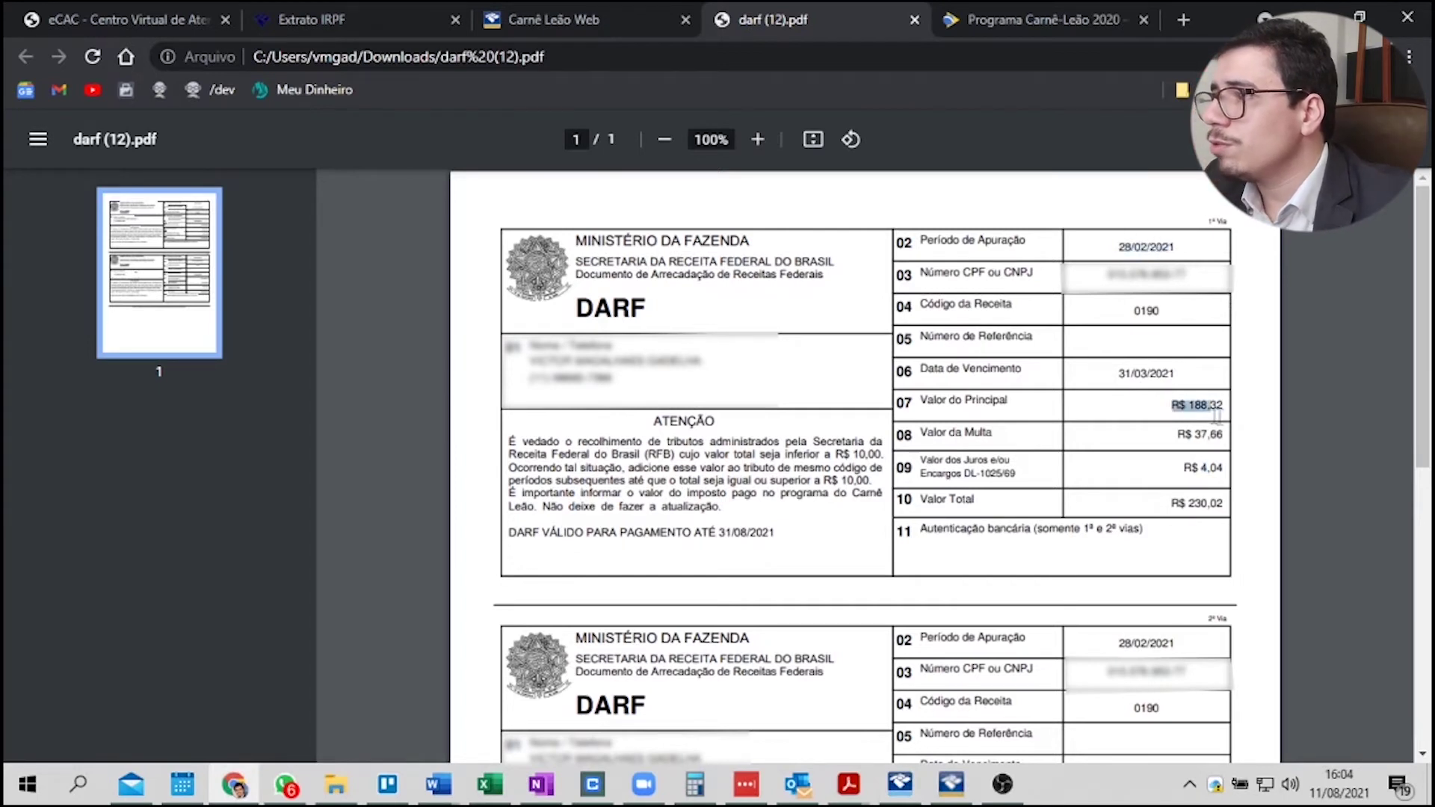
drag(1217, 405, 1200, 407)
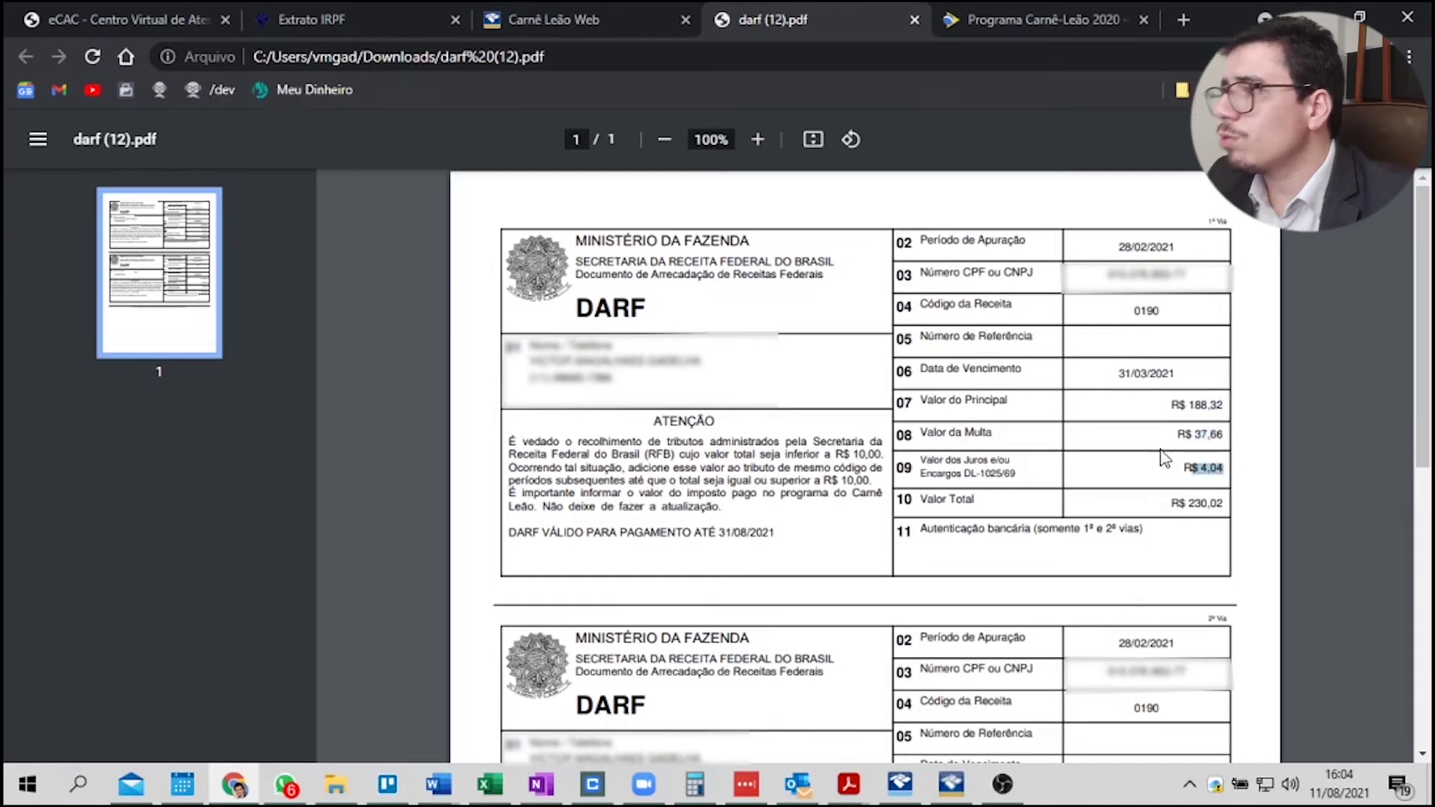
click(1250, 499)
key(alt+Tab)
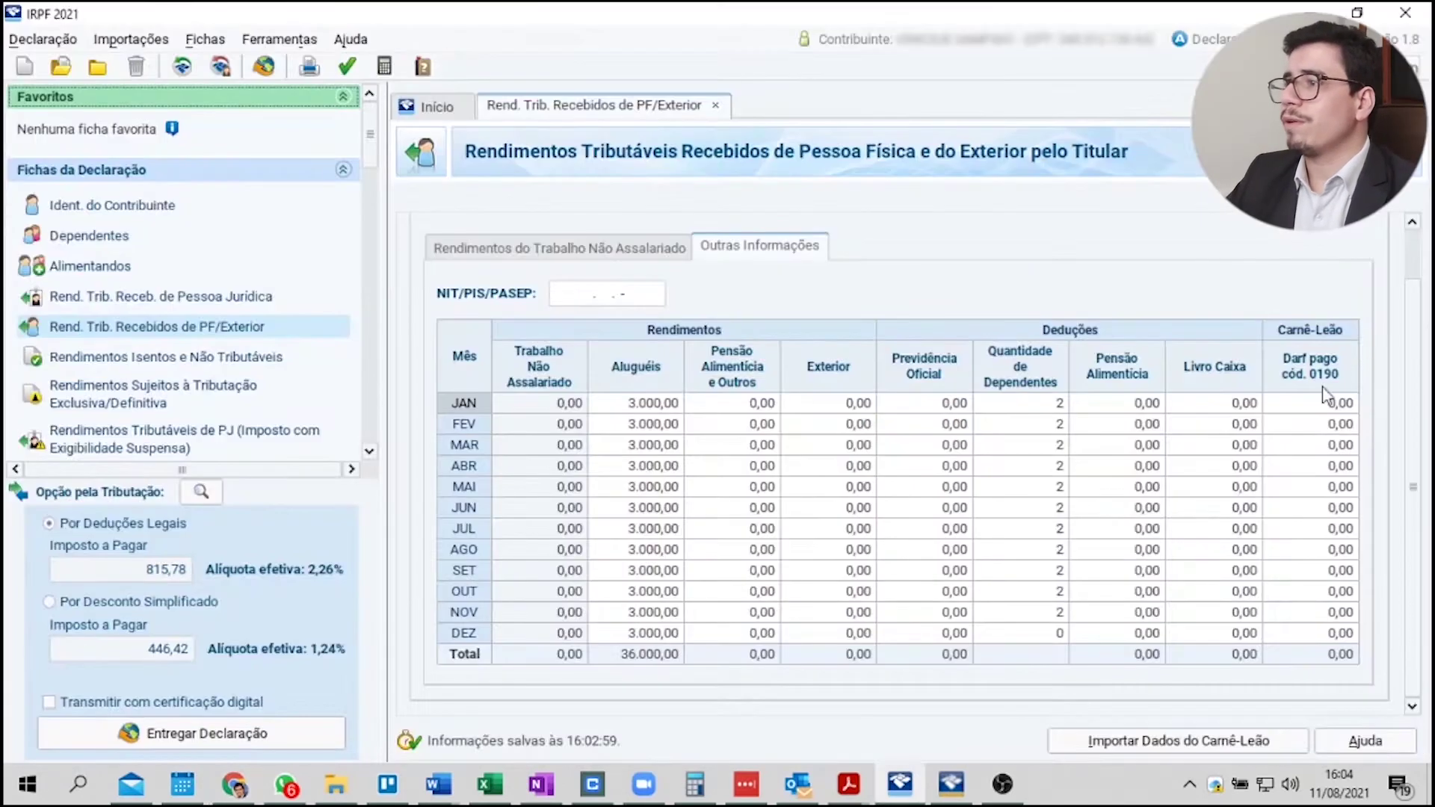
Step: Copy the Valor do Principal, 188,32, from the DARF PDF into the February Darf pago cód. 0190 cell in IRPF 2021
click(1355, 431)
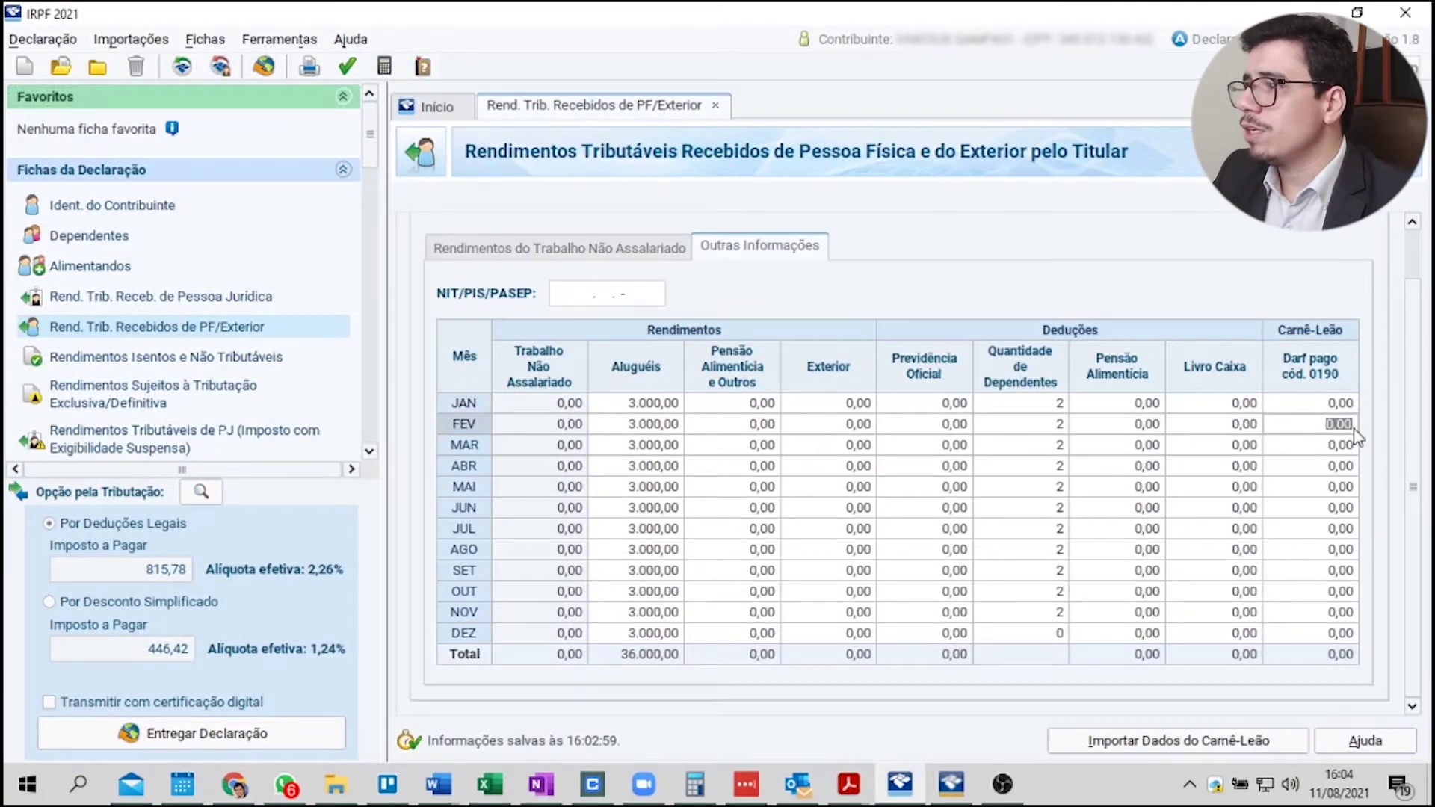
key(alt+Tab)
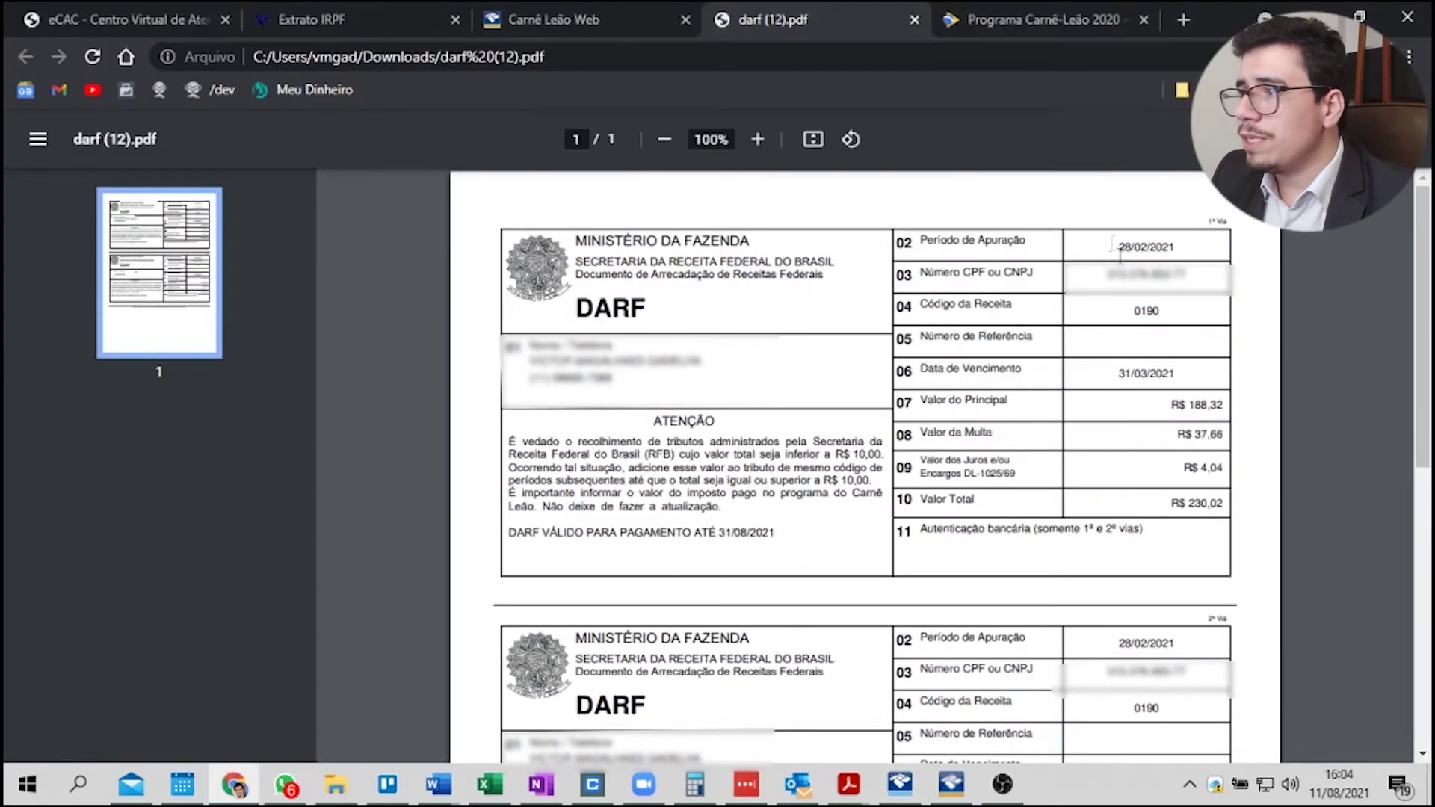
key(alt+Tab)
key(alt+Tab)
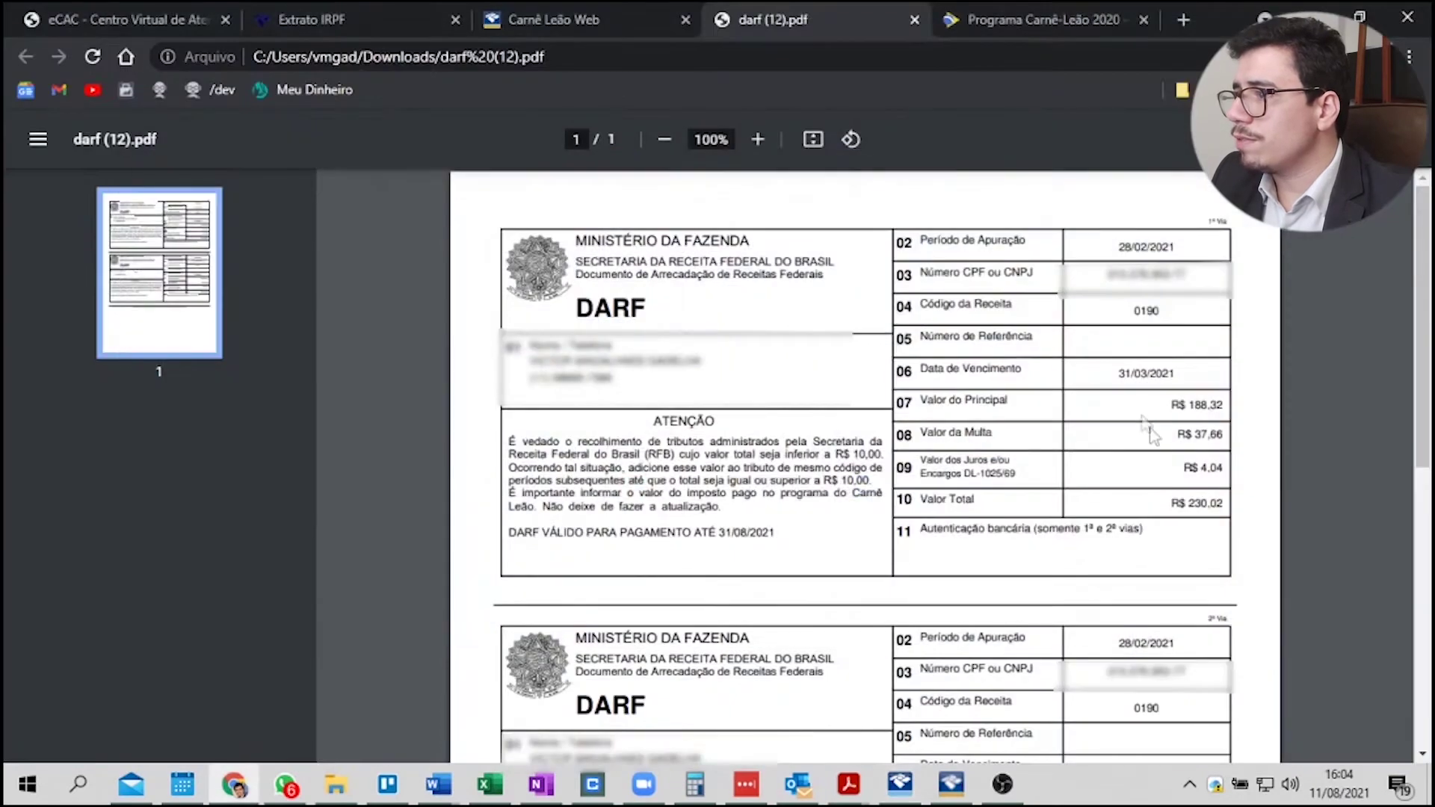
drag(1188, 407, 1225, 411)
key(ctrl+c)
key(alt+Tab)
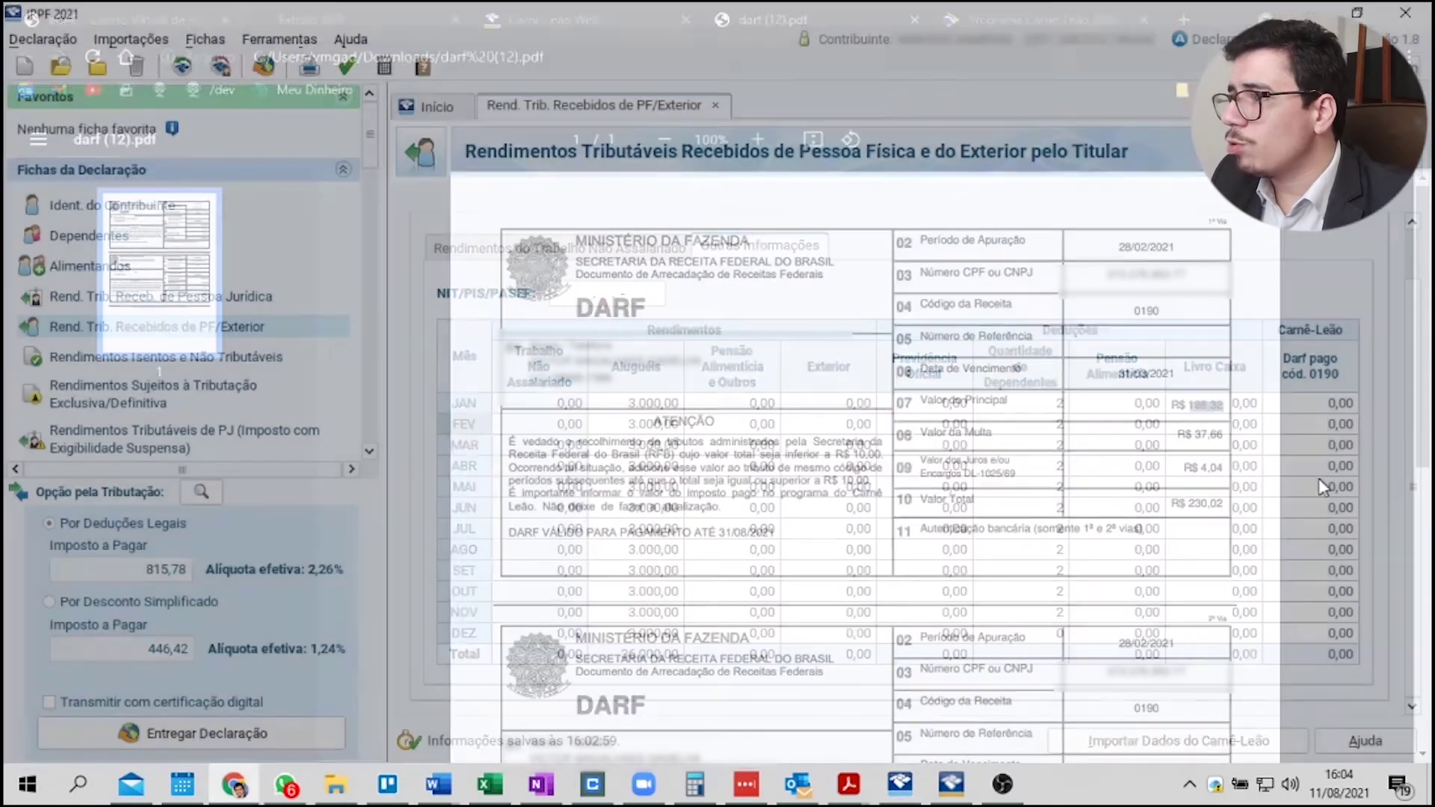
click(1350, 429)
key(ctrl+v)
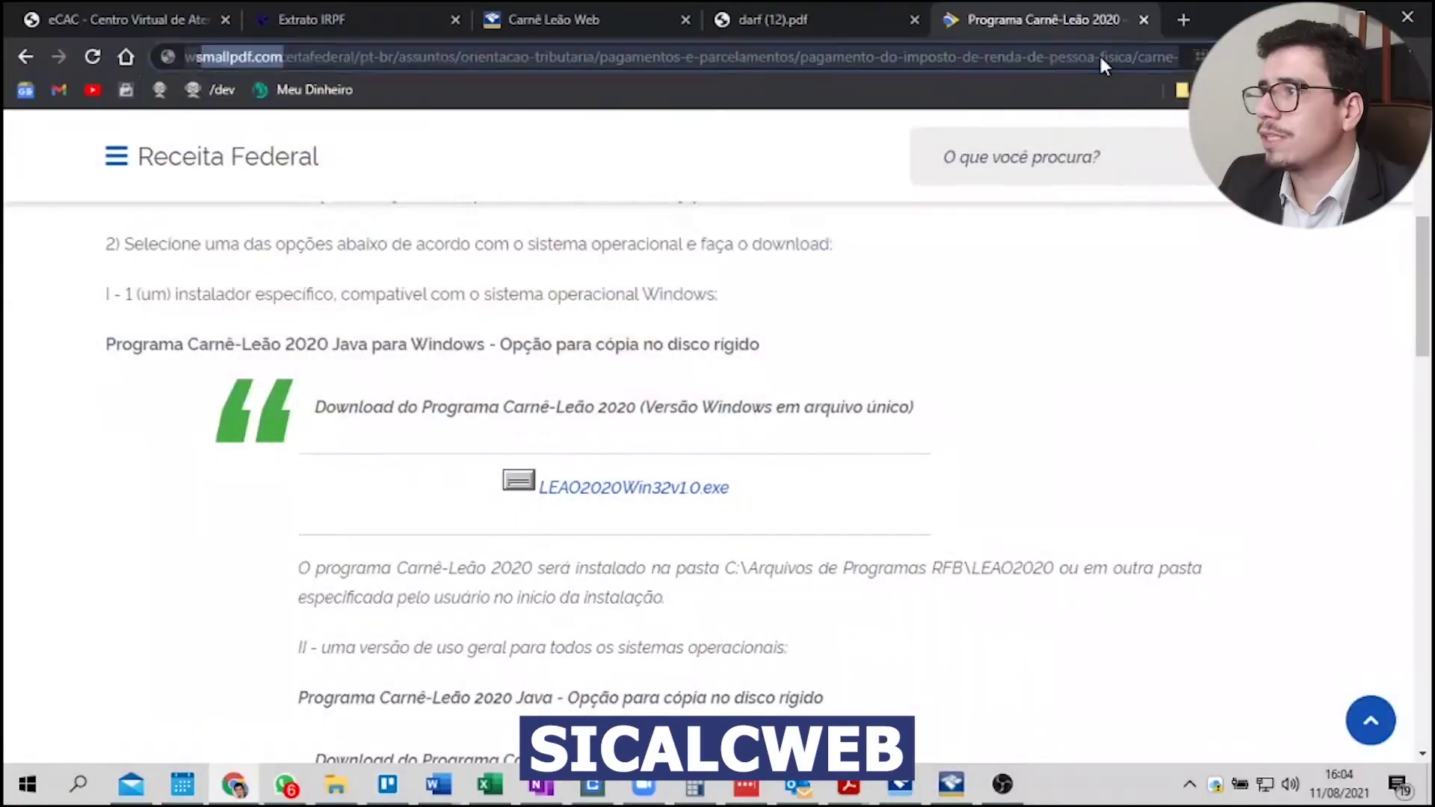
Step: Search the web for sicalcweb in the browser and open Sicalc's Preenchimento Rápido form for generating a DARF
text(sical)
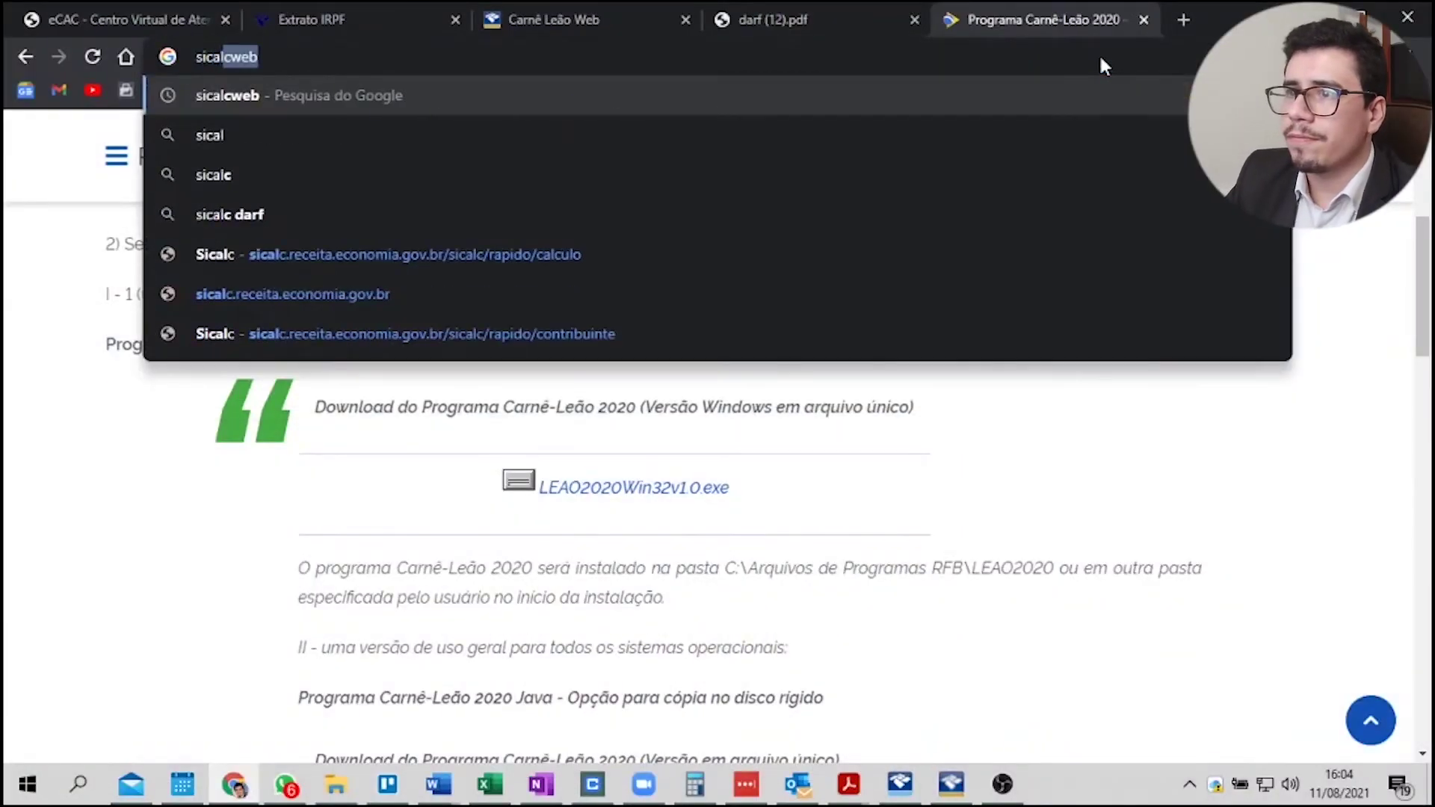
key(Return)
click(343, 350)
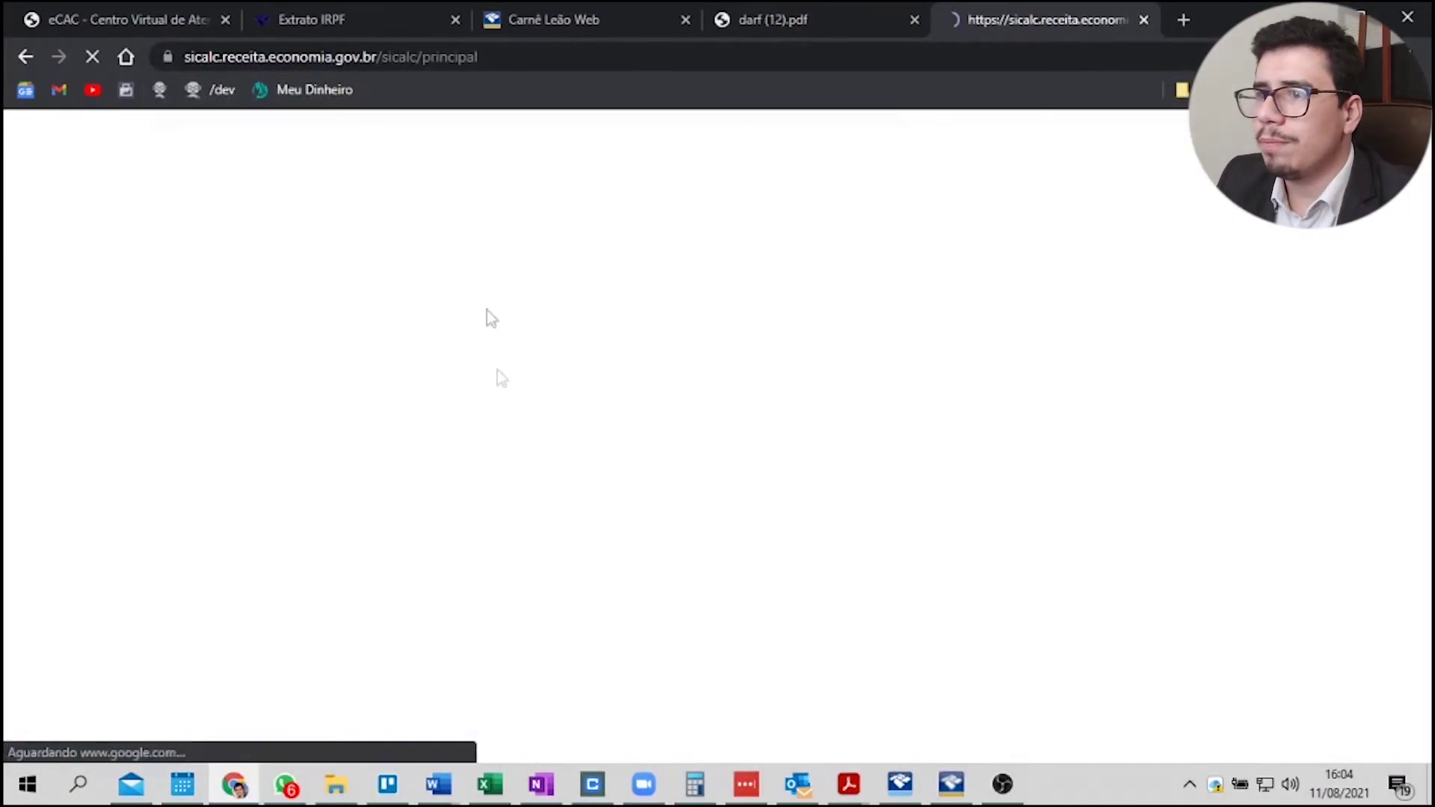
scroll(478, 434, down, 2)
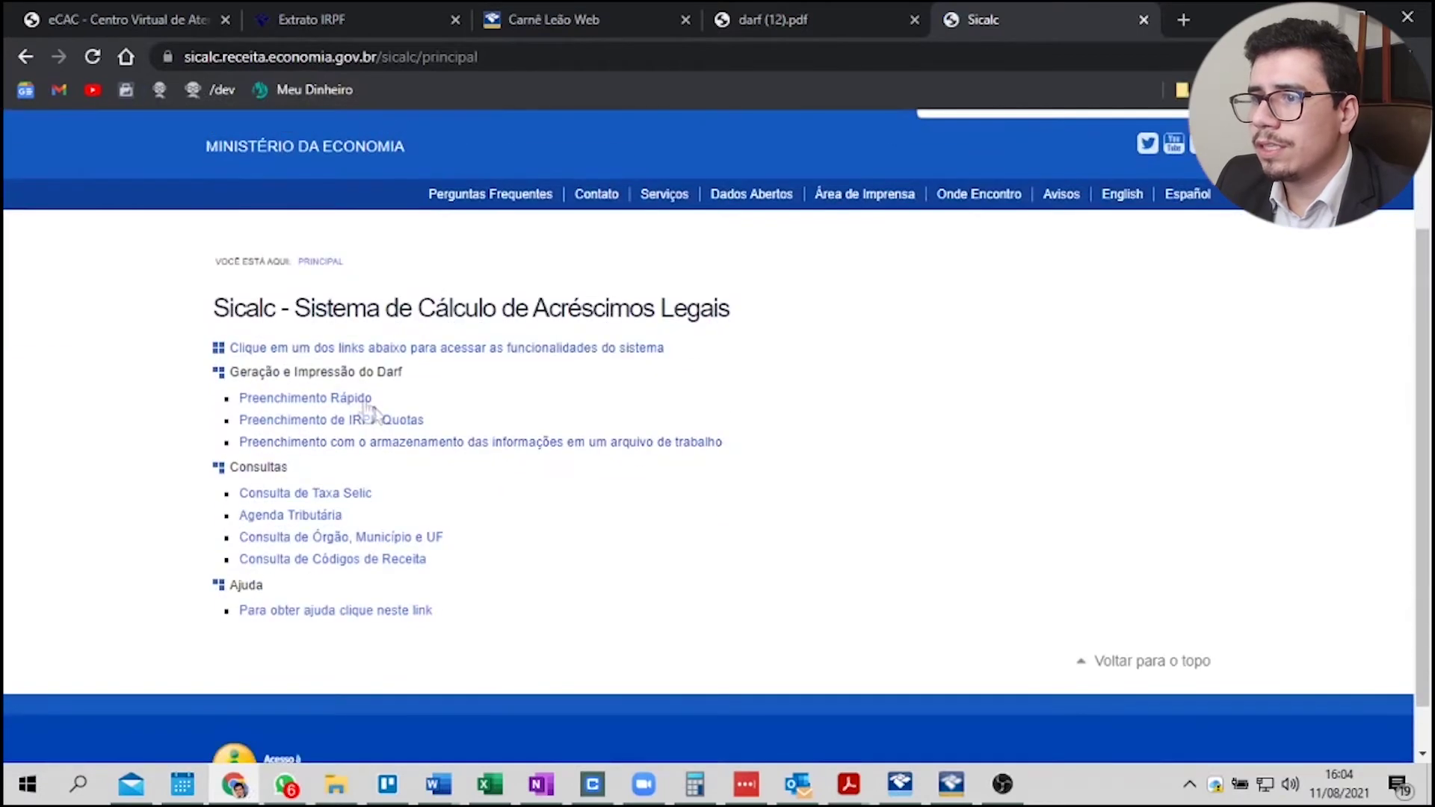
click(313, 398)
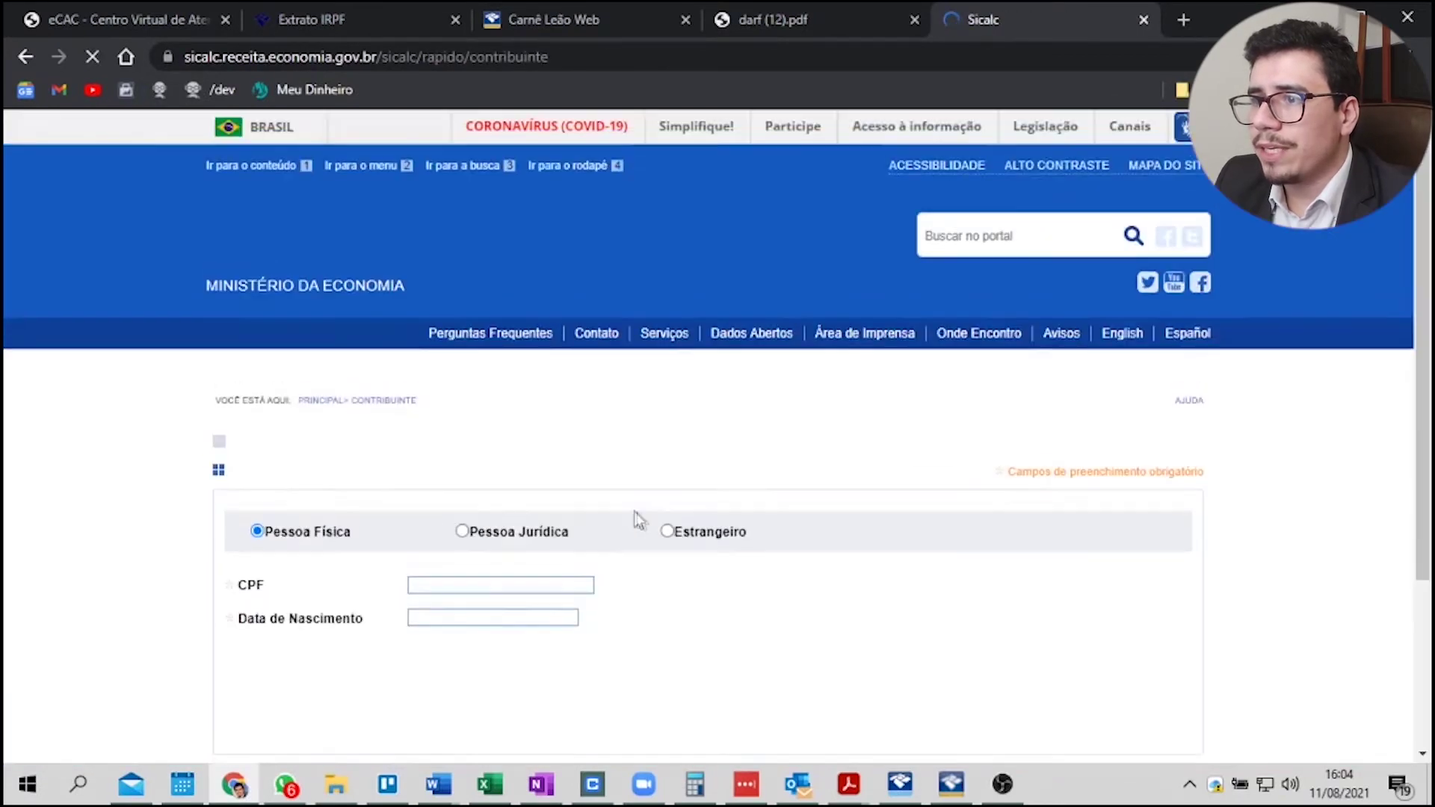
Step: Identify the Pessoa Física taxpayer with CPF and date of birth, complete the reCAPTCHA check and continue to the DARF calculation
scroll(475, 589, down, 2)
click(444, 446)
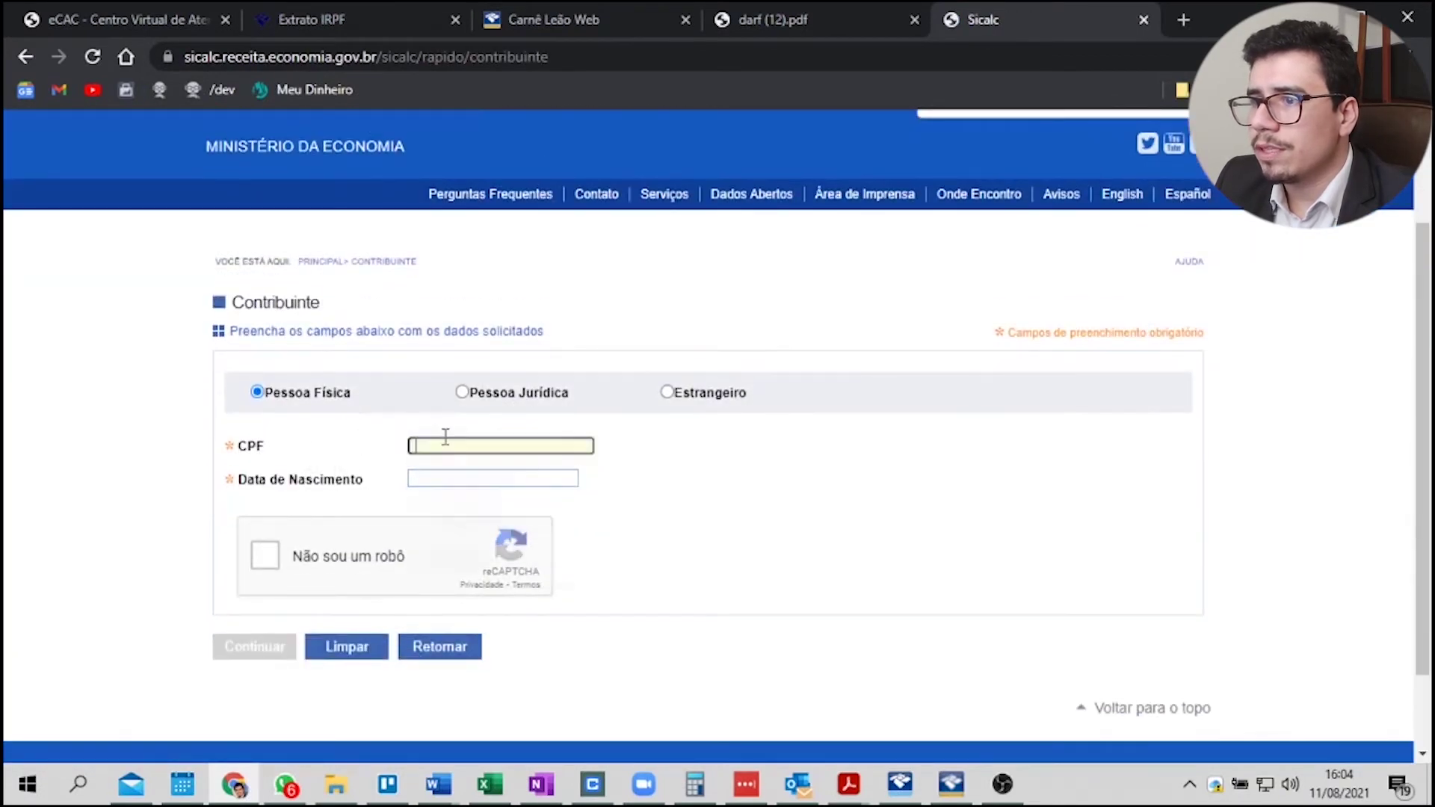
click(444, 482)
click(446, 475)
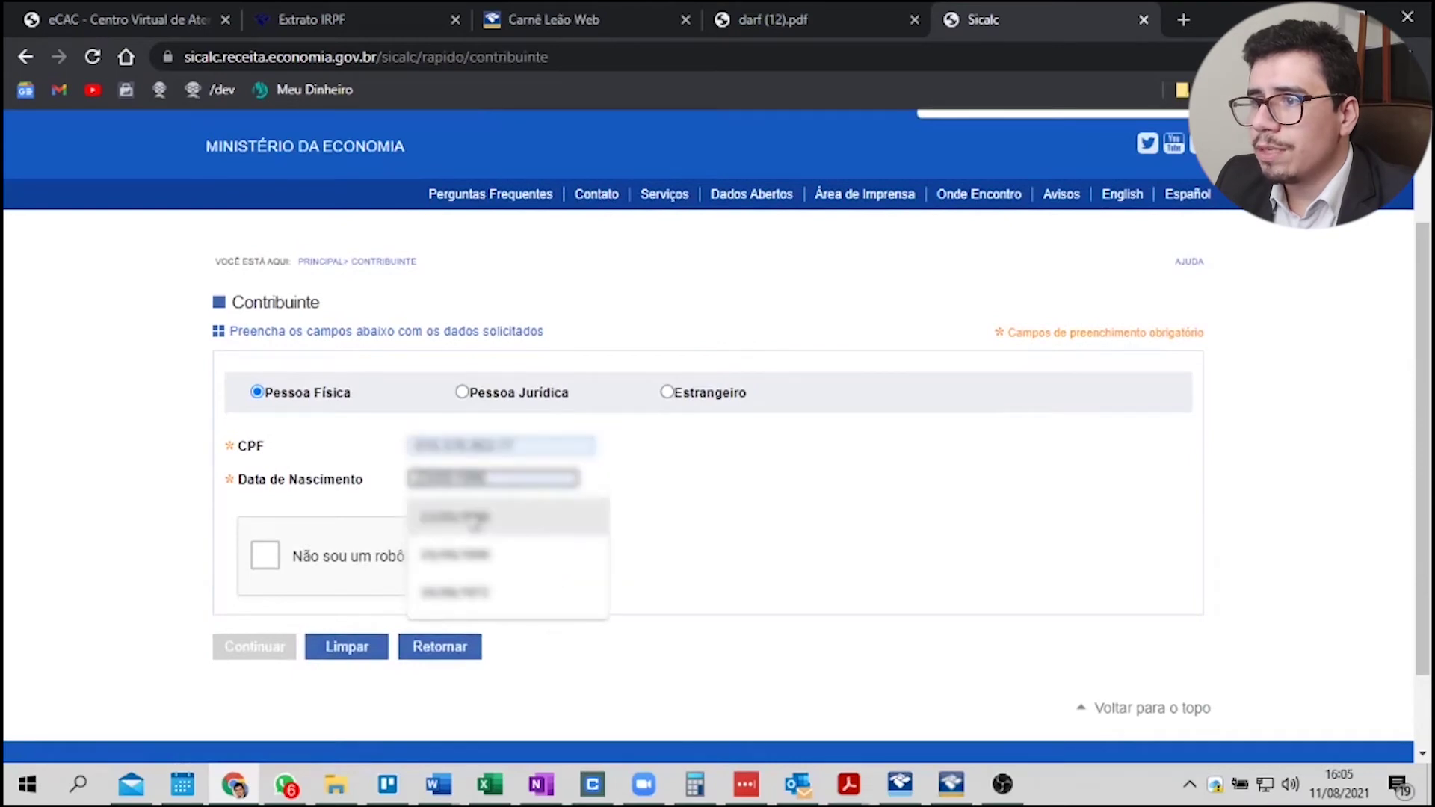
click(448, 513)
click(269, 562)
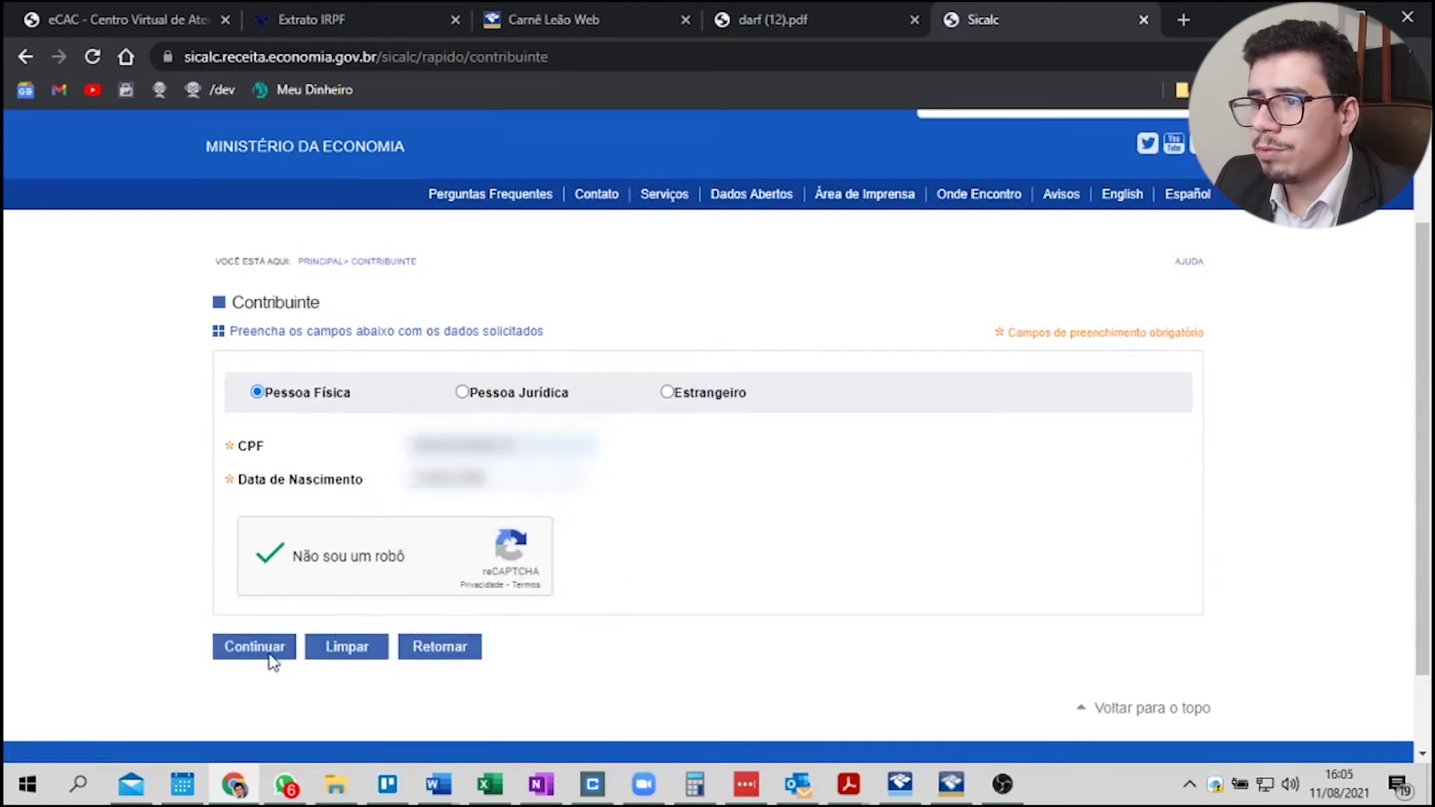
click(270, 657)
Step: Set the revenue code to 0190 - 01, IRPF - Carnê Leão, for the DARF
scroll(385, 360, down, 4)
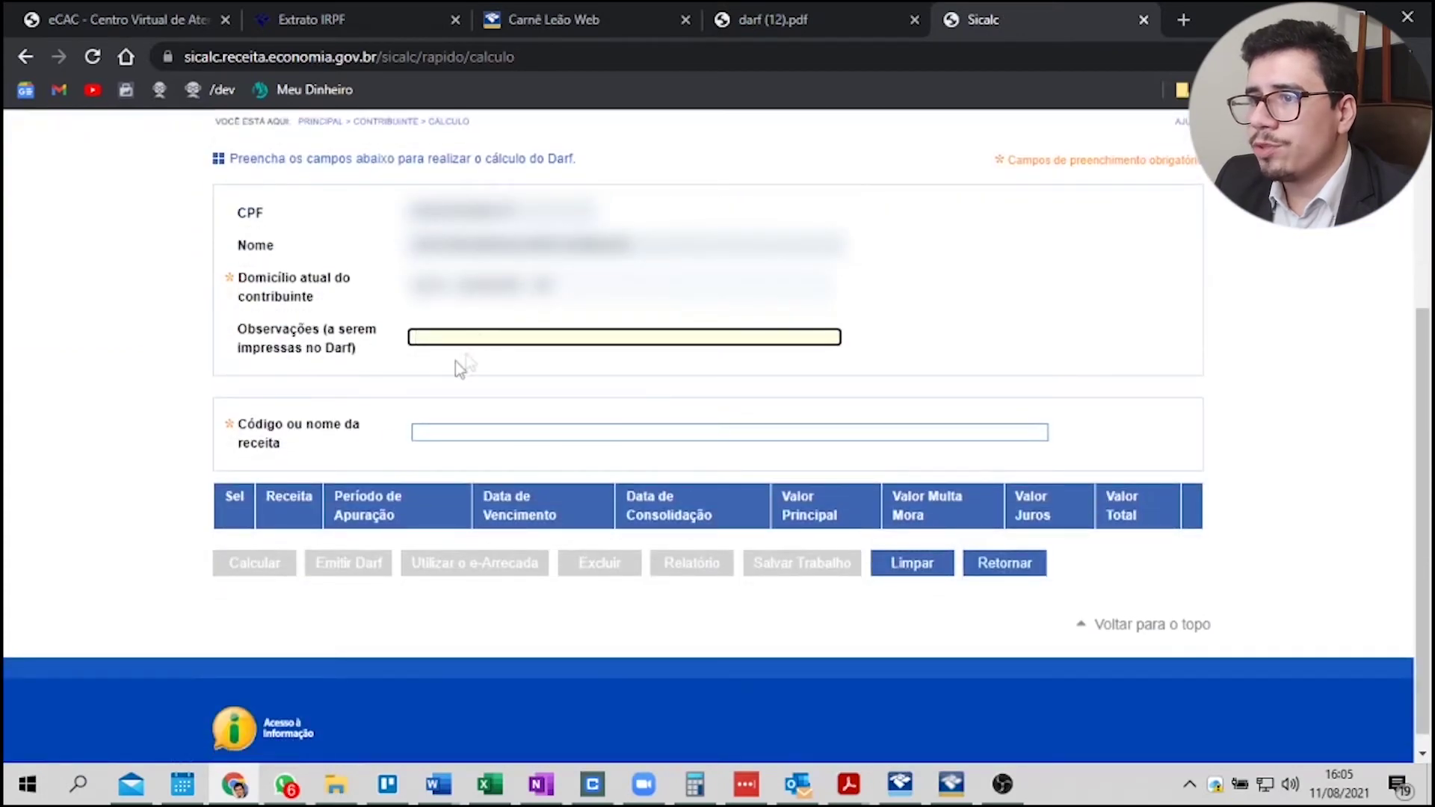
click(441, 436)
text(01)
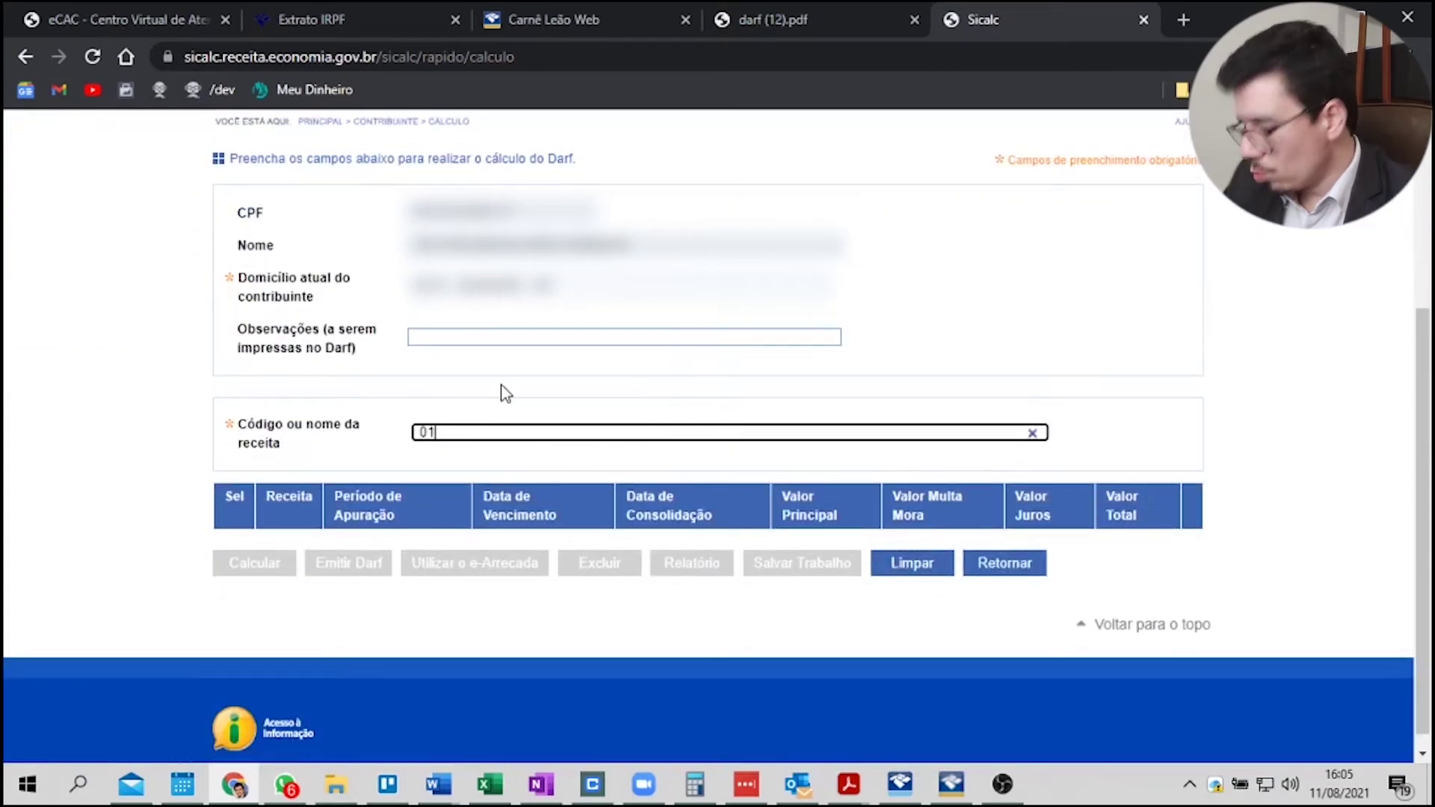
text(90)
click(595, 454)
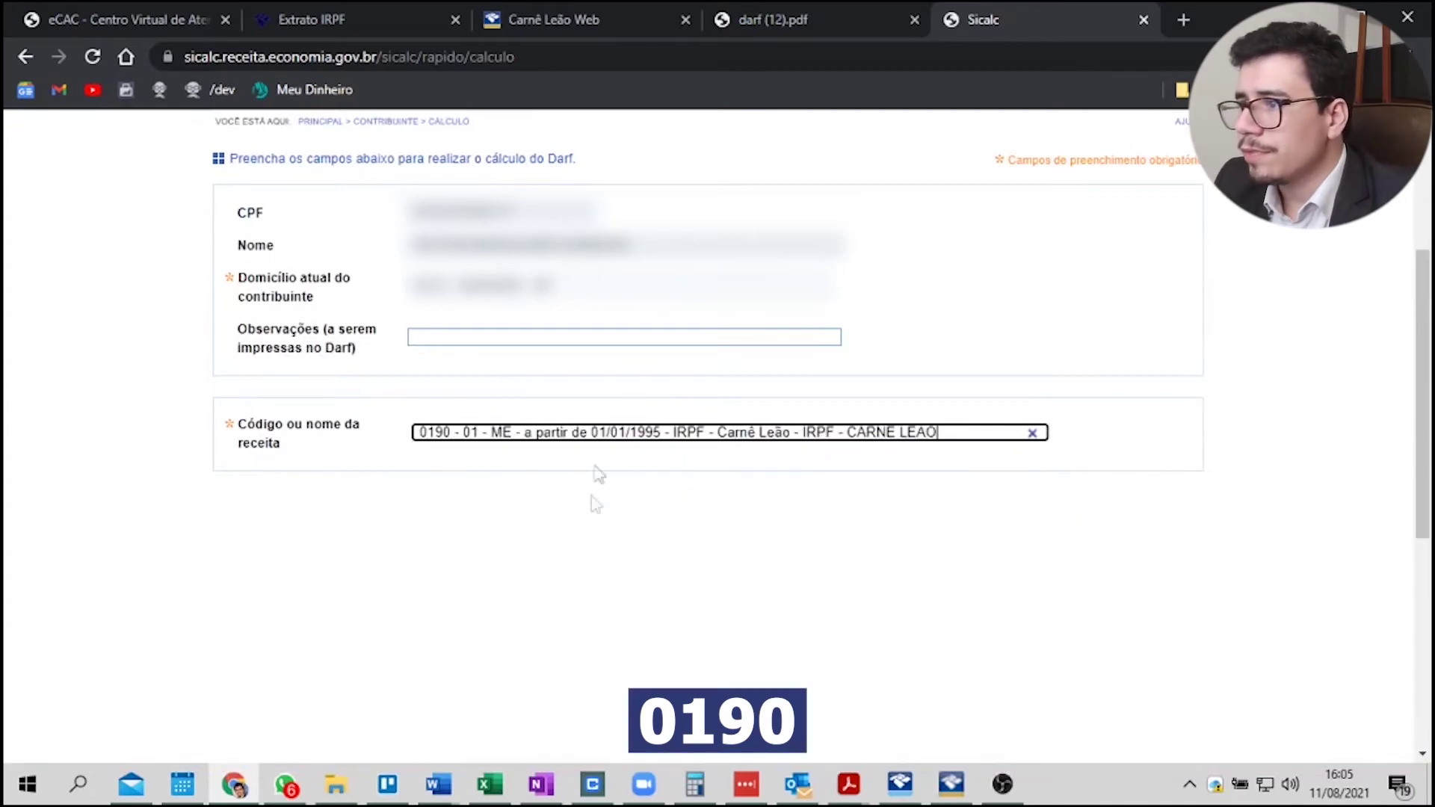
Step: Set the Período de Apuração to 02/2020 and the Valor do Principal to 200,00, and calculate the DARF
scroll(743, 423, down, 4)
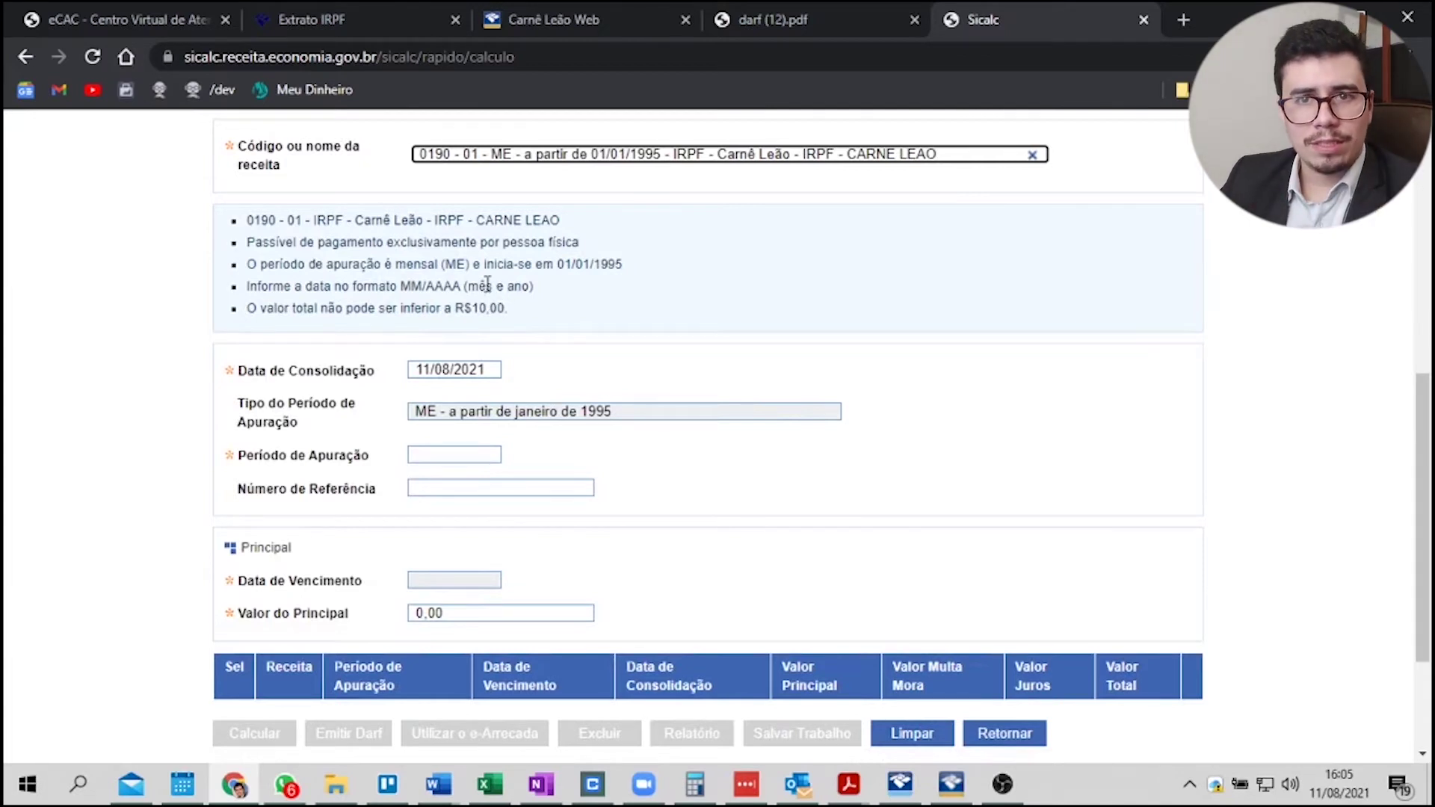
click(462, 456)
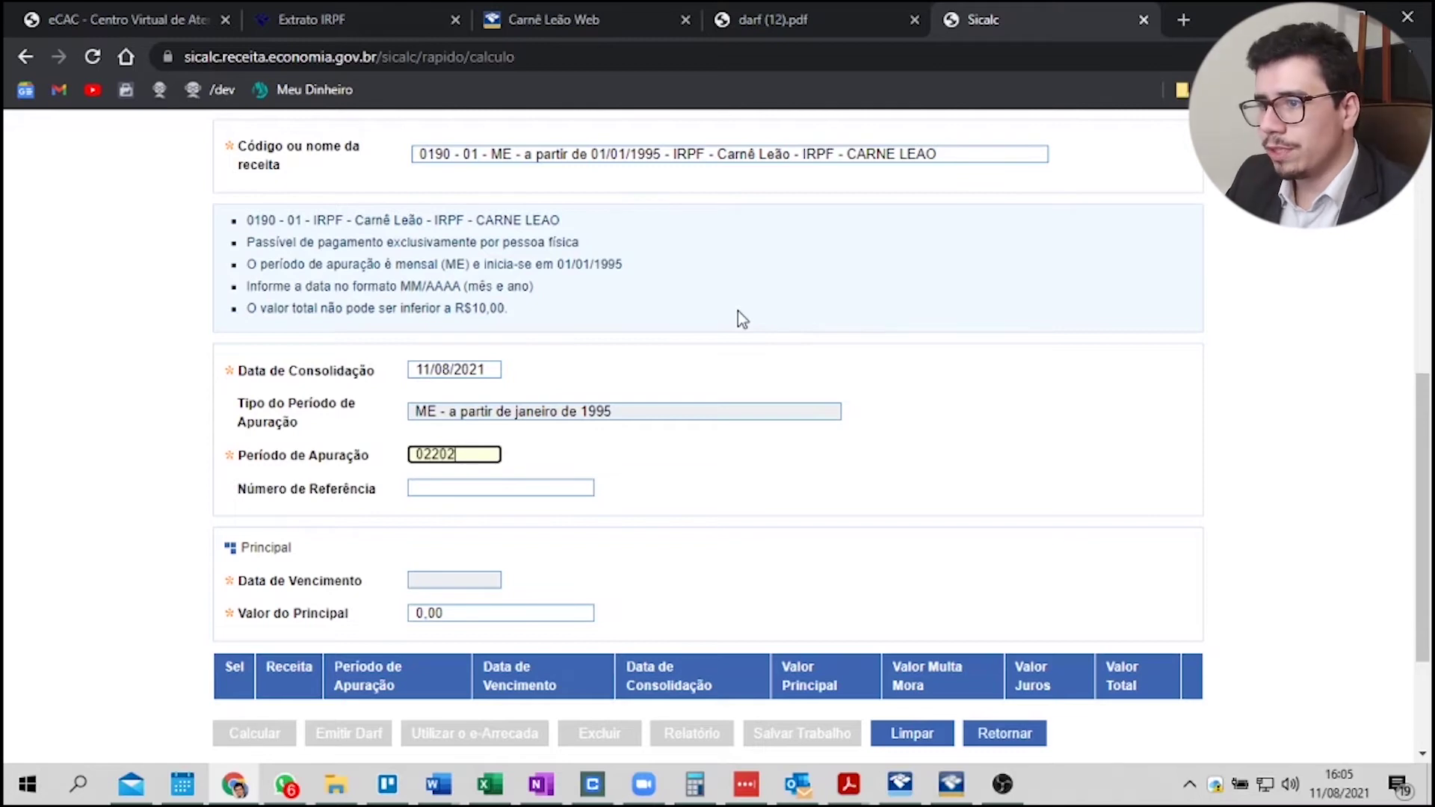
text(0)
key(Tab)
scroll(517, 604, down, 3)
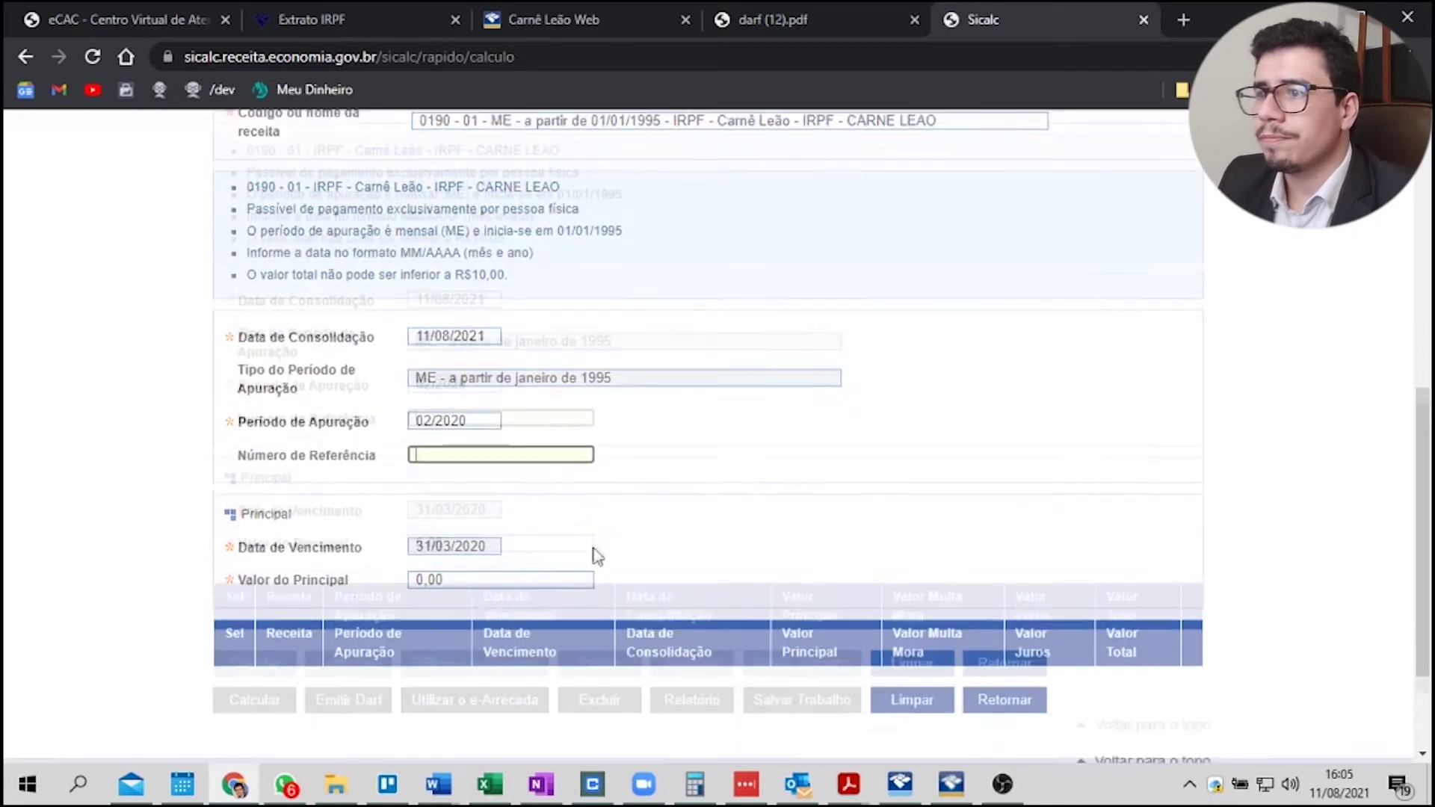
click(467, 426)
drag(467, 426, 338, 429)
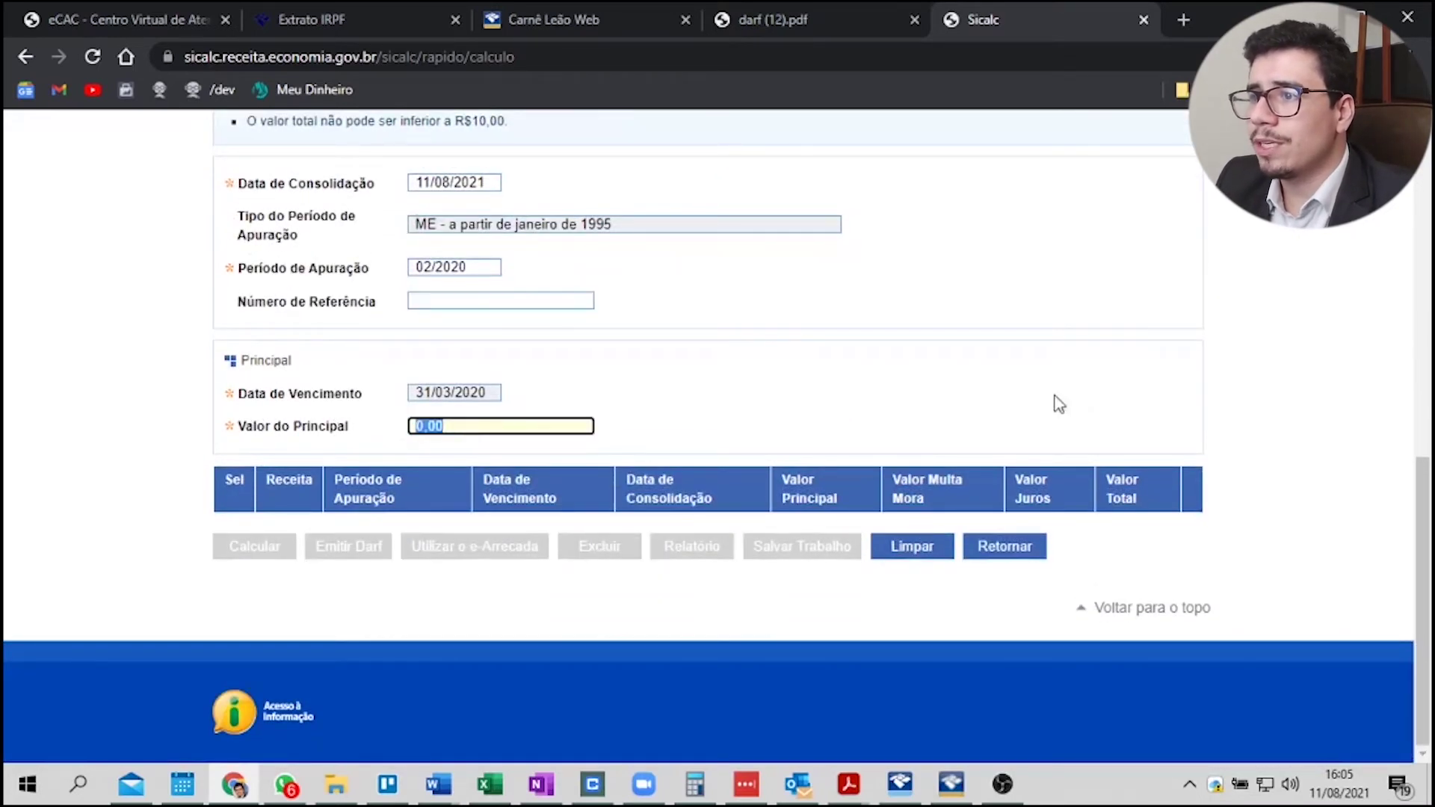
text(200)
key(Tab)
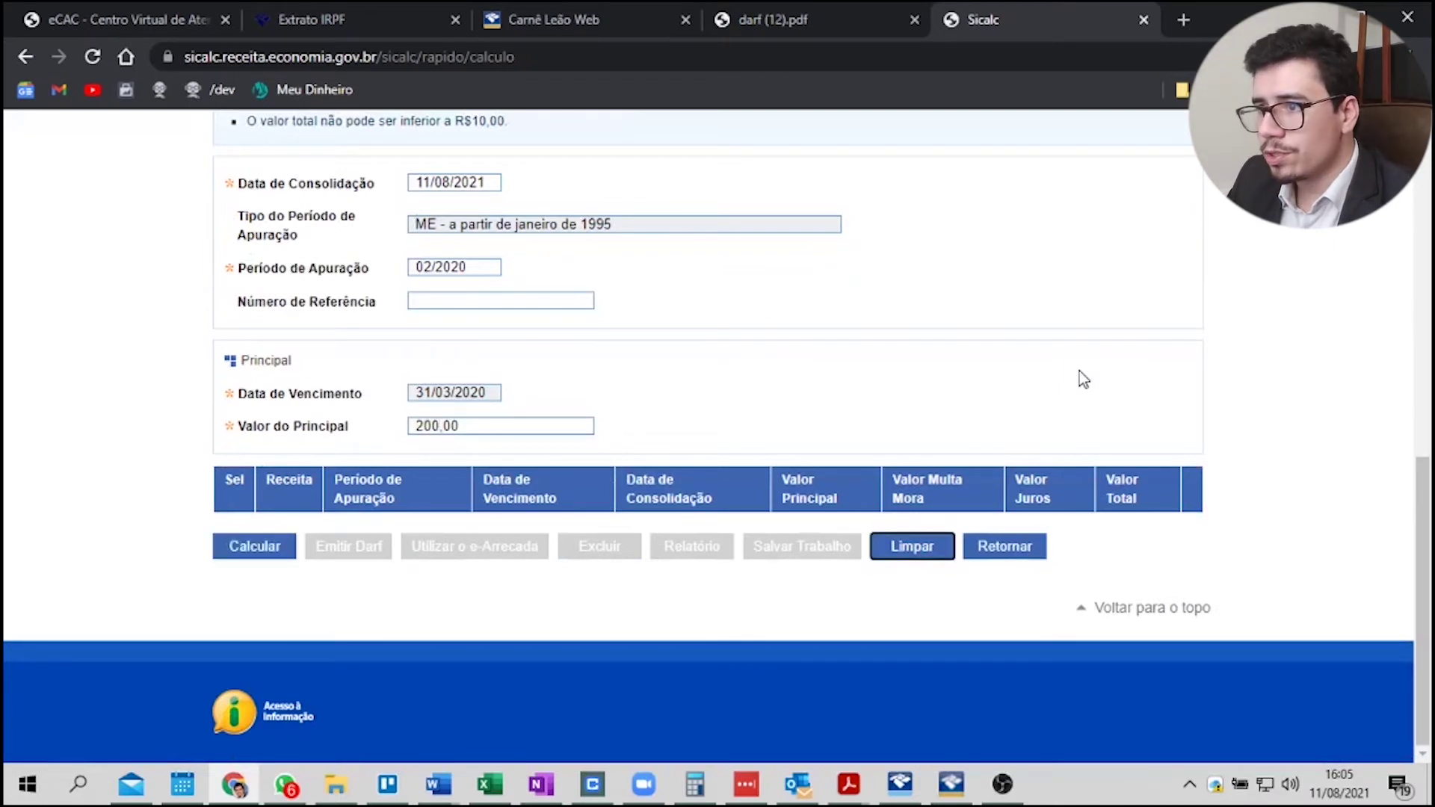
click(266, 557)
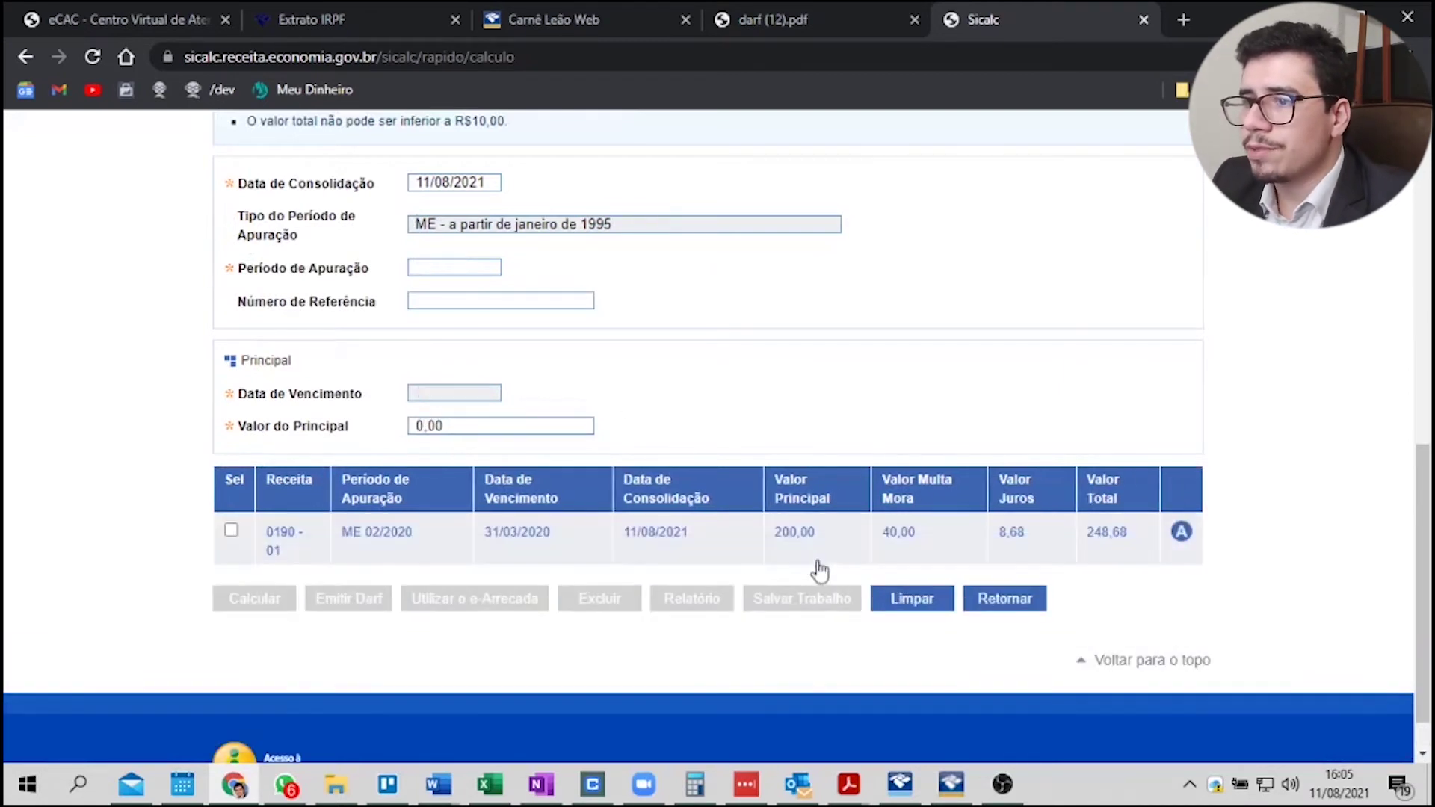
Step: Issue the DARF for the calculated 02/2020 entry and examine the fine in its PDF
click(232, 531)
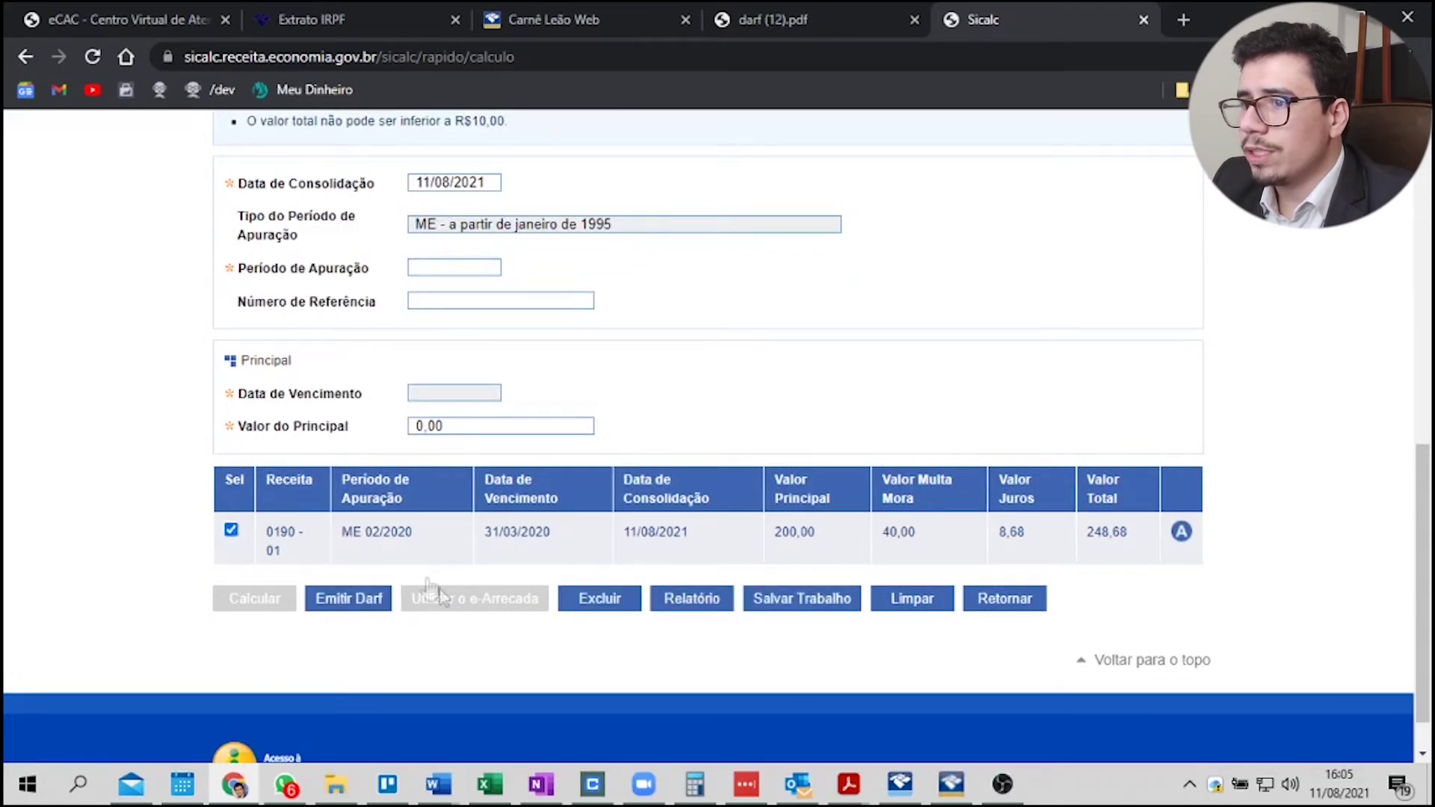
click(348, 599)
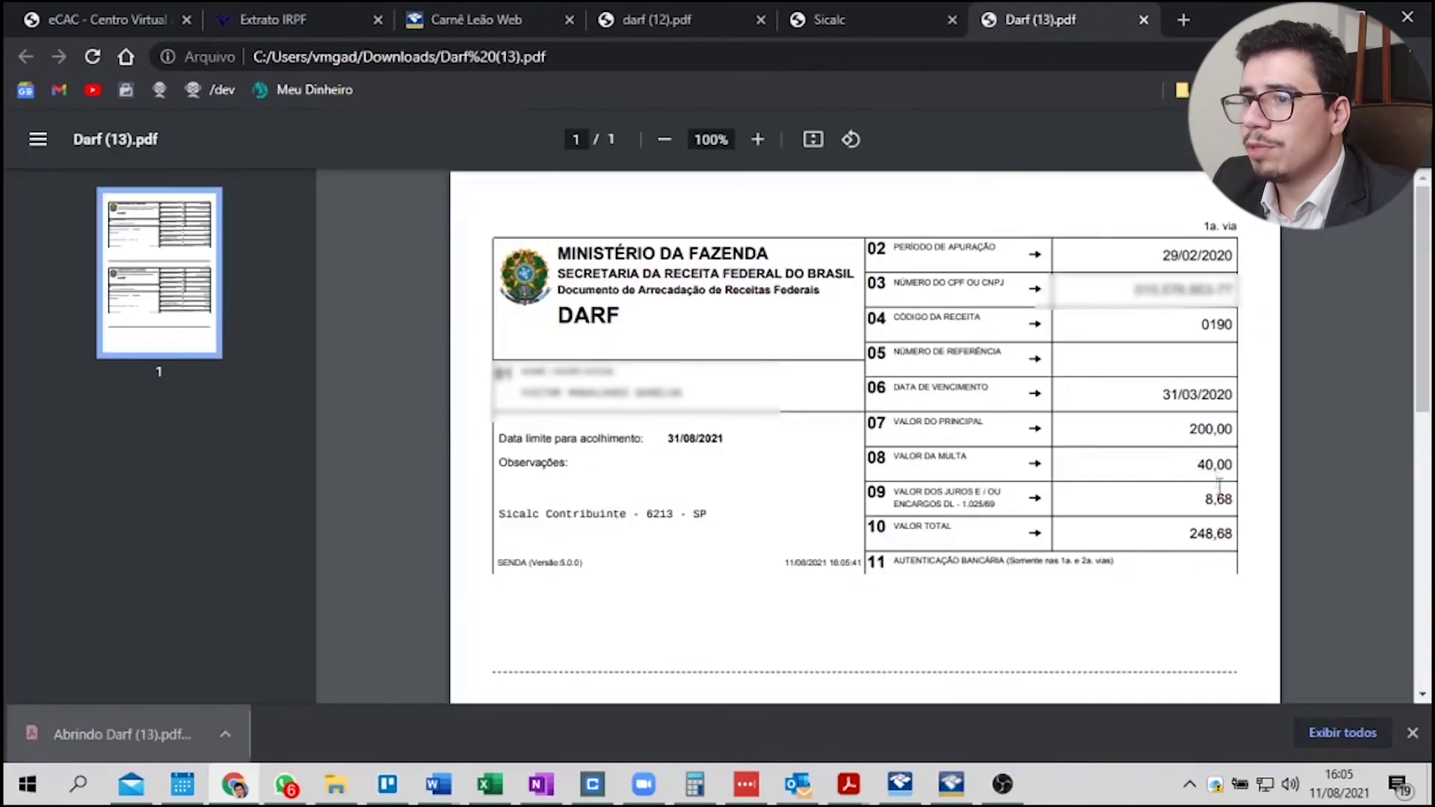
drag(1196, 465, 1220, 469)
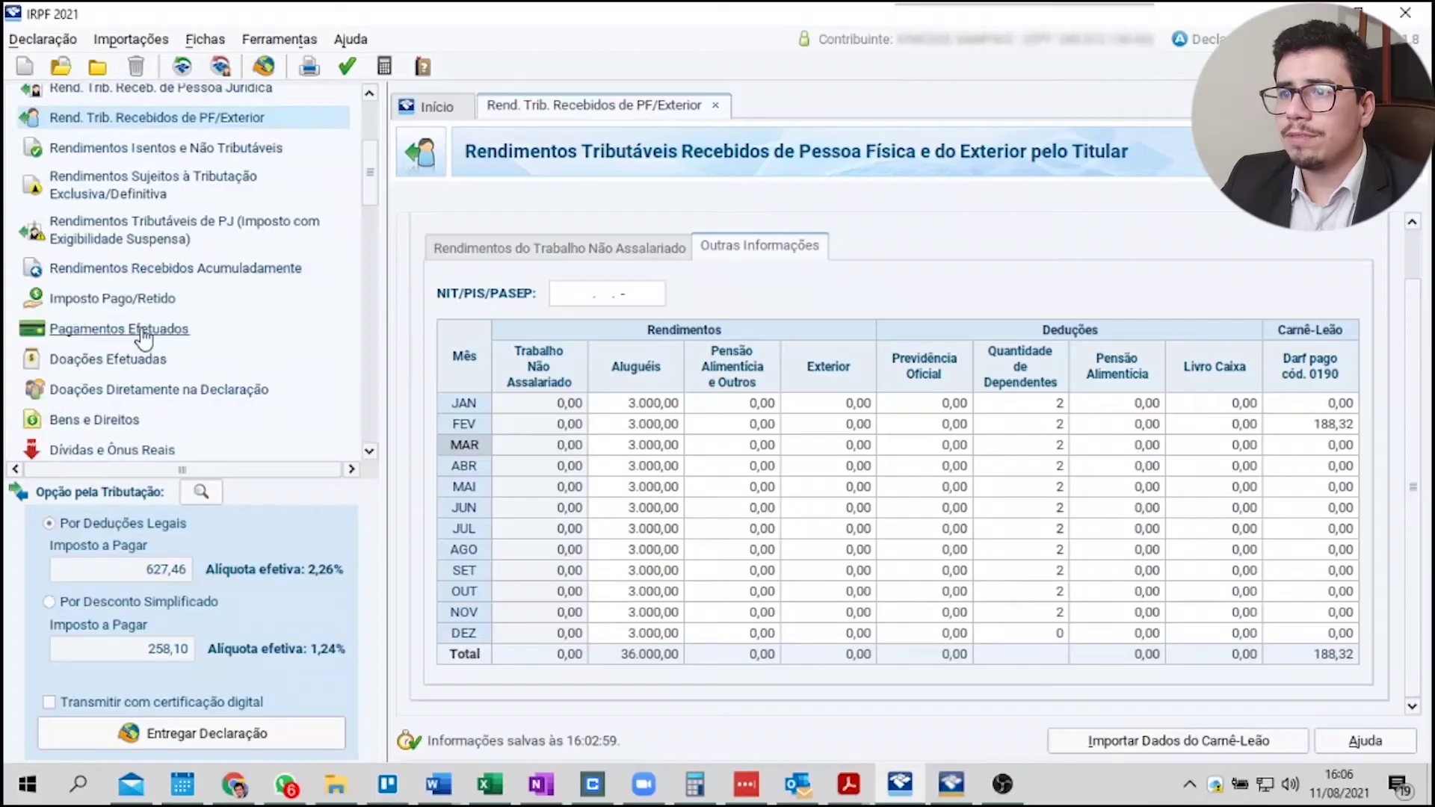
Step: Open a new Pagamentos Efetuados entry in IRPF 2021 with code 71 - Administrador de imóveis, examine its blank fields and close it
click(1157, 698)
text(admi)
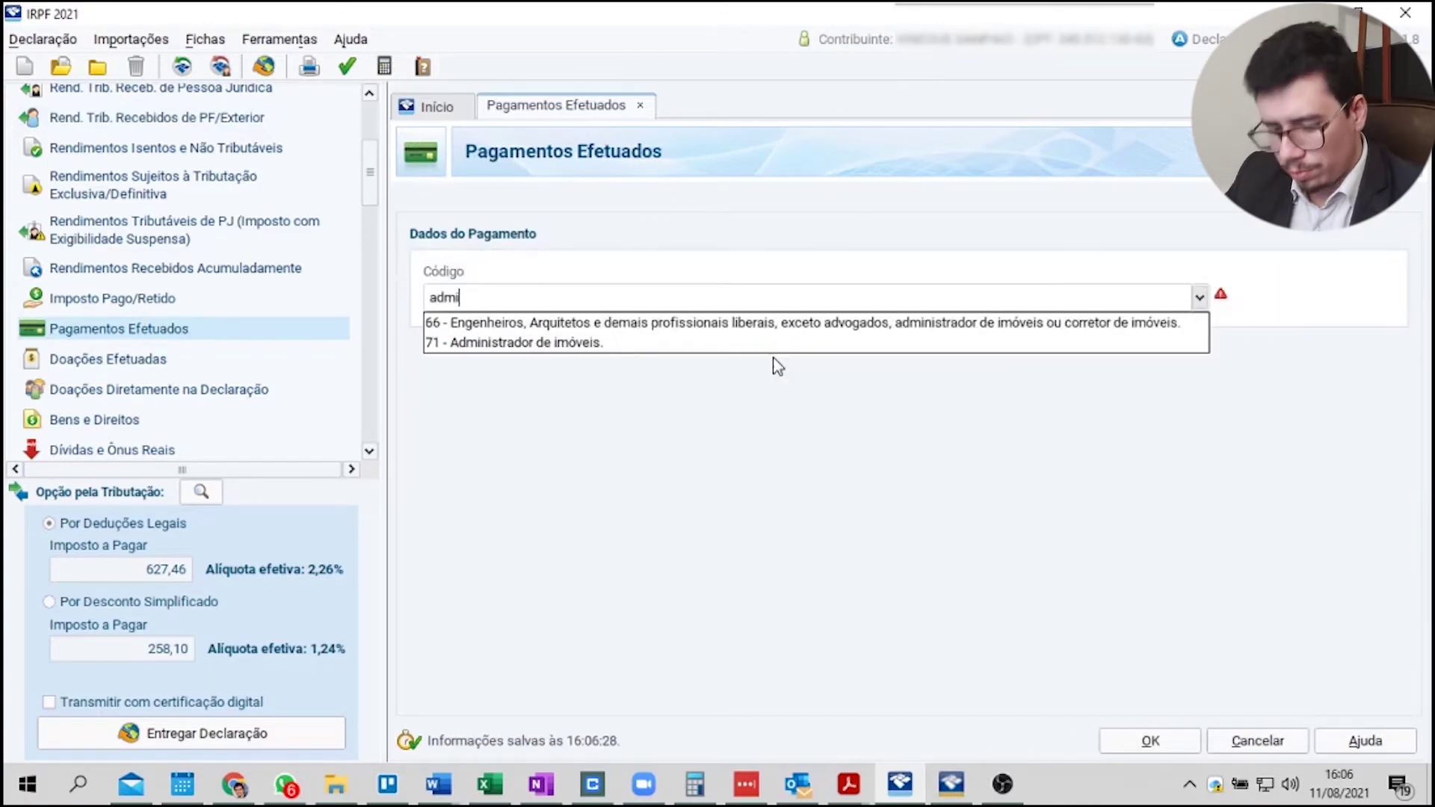
click(753, 343)
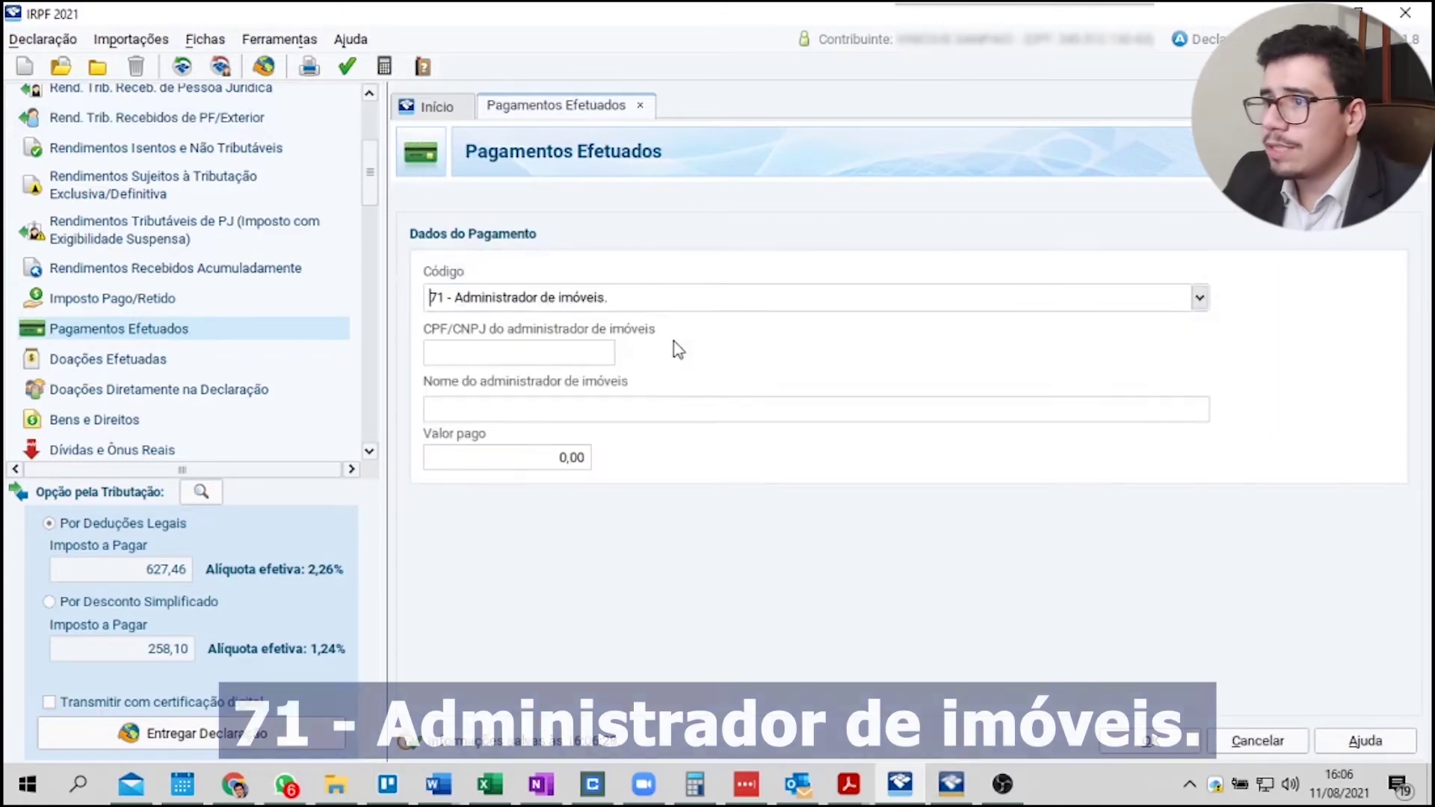
click(528, 360)
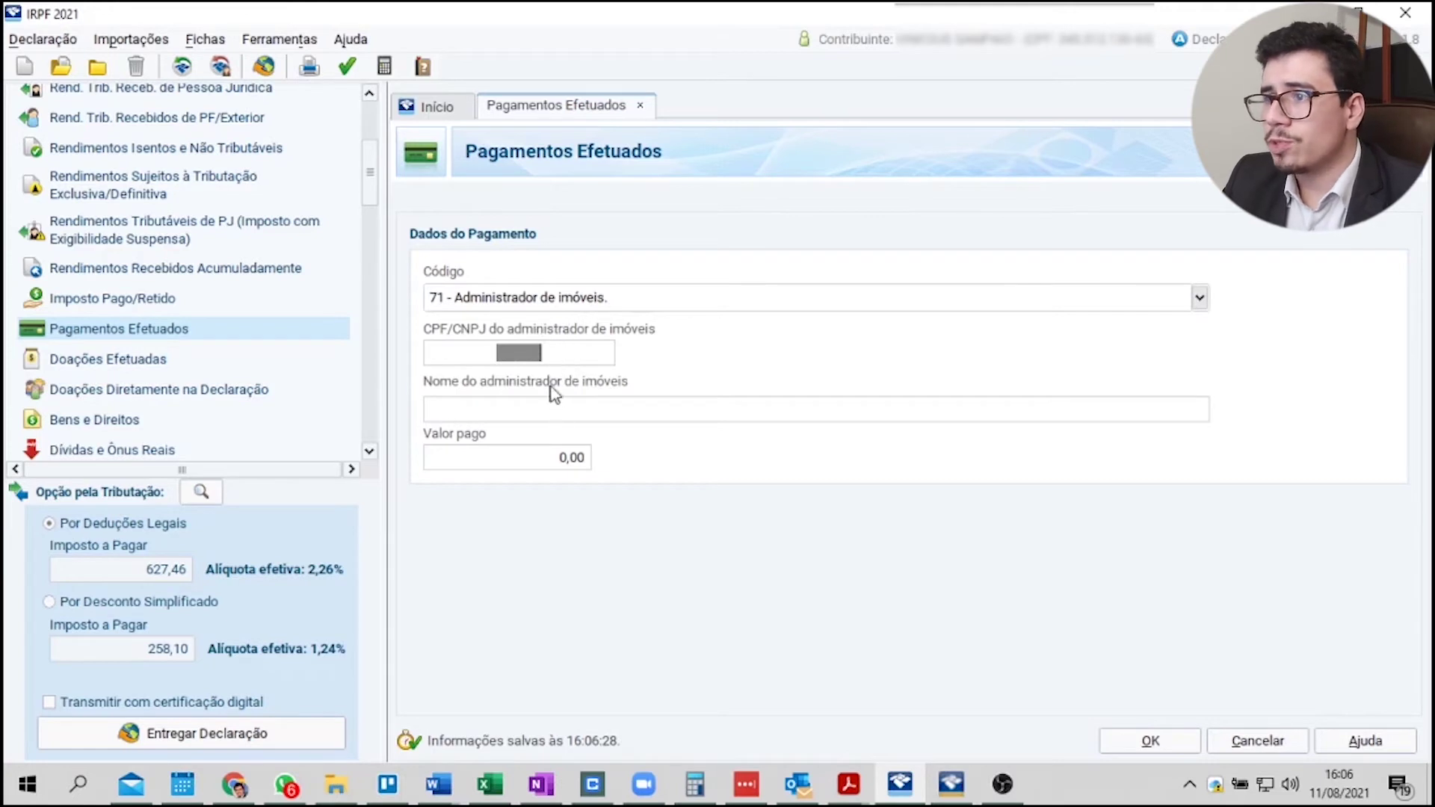
key(Tab)
key(Tab)
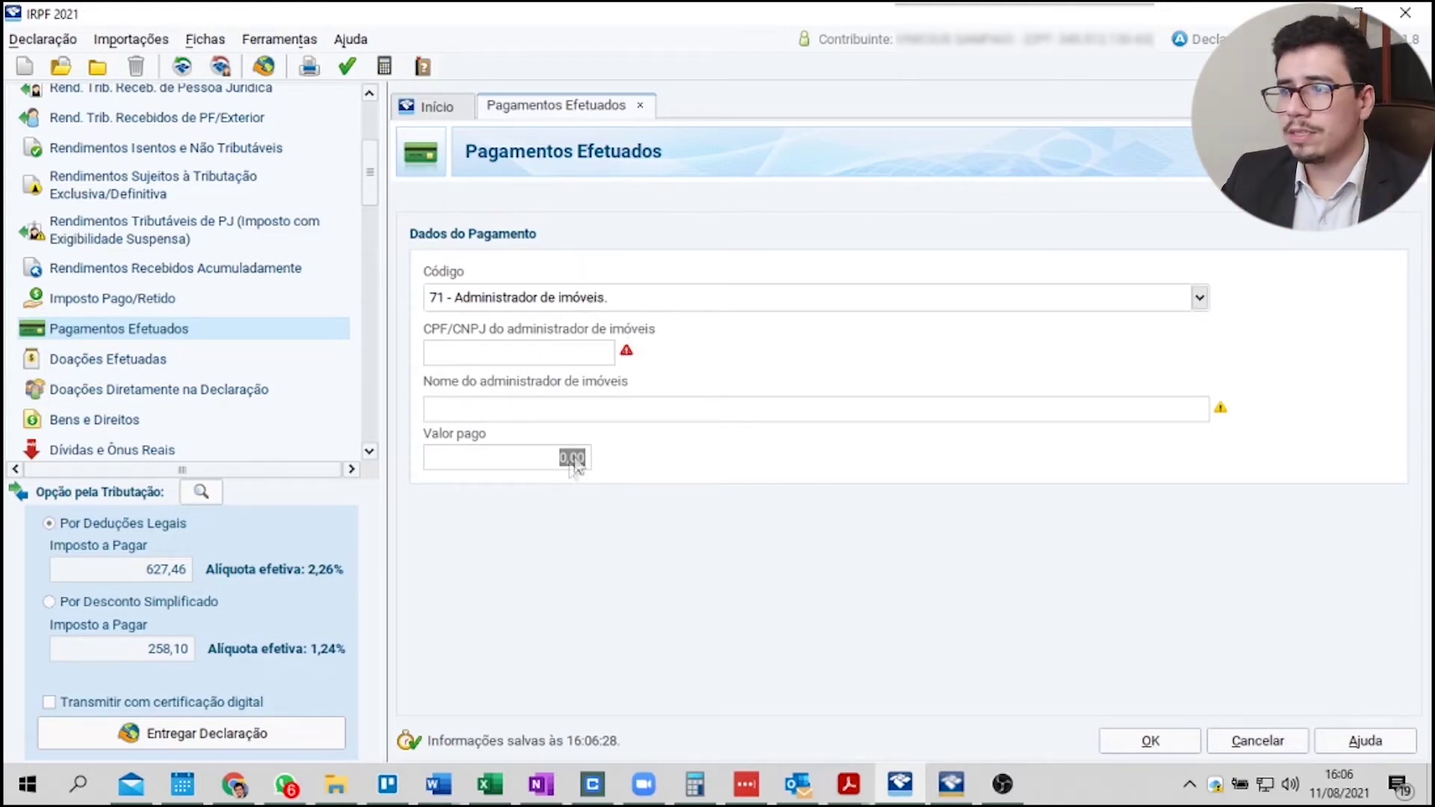
click(1151, 741)
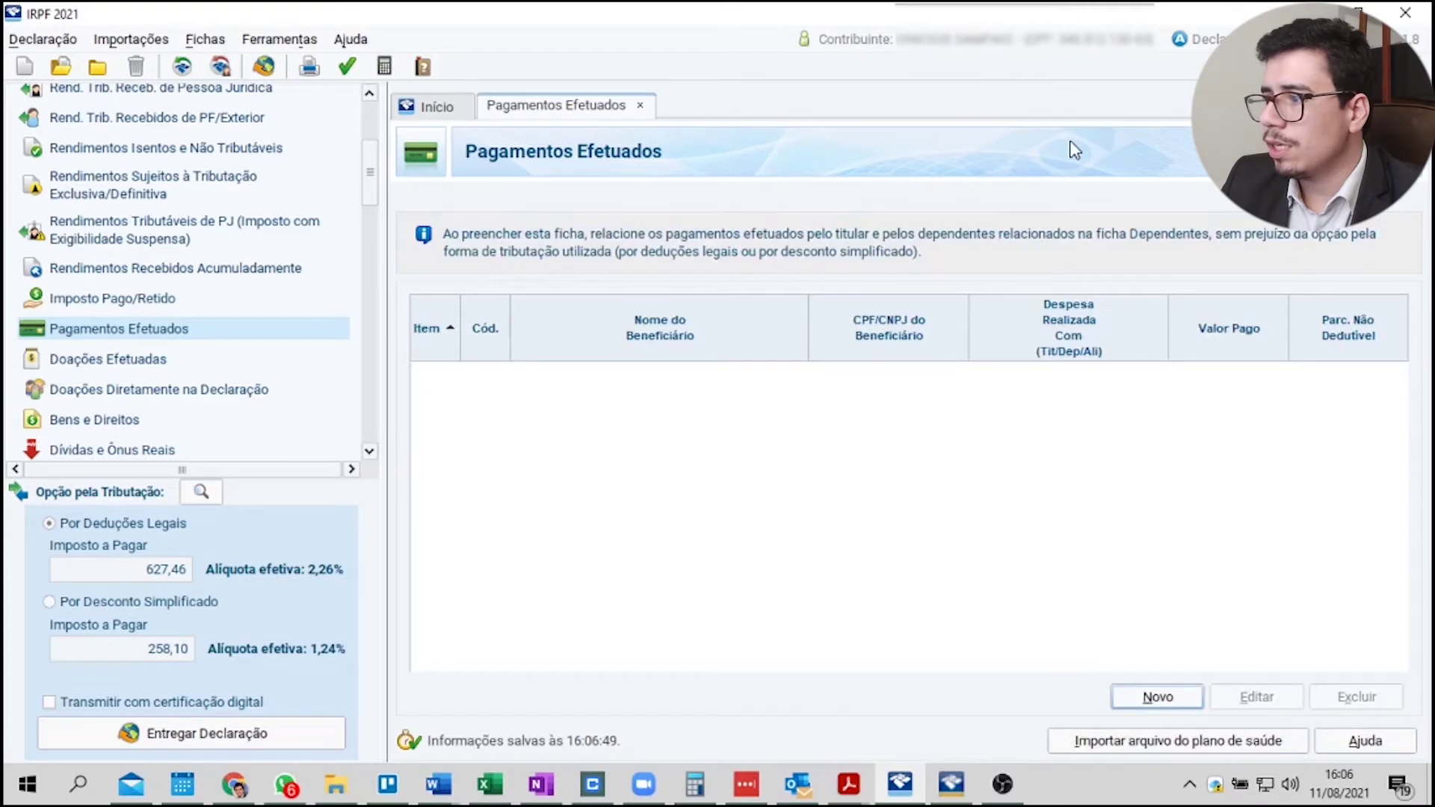